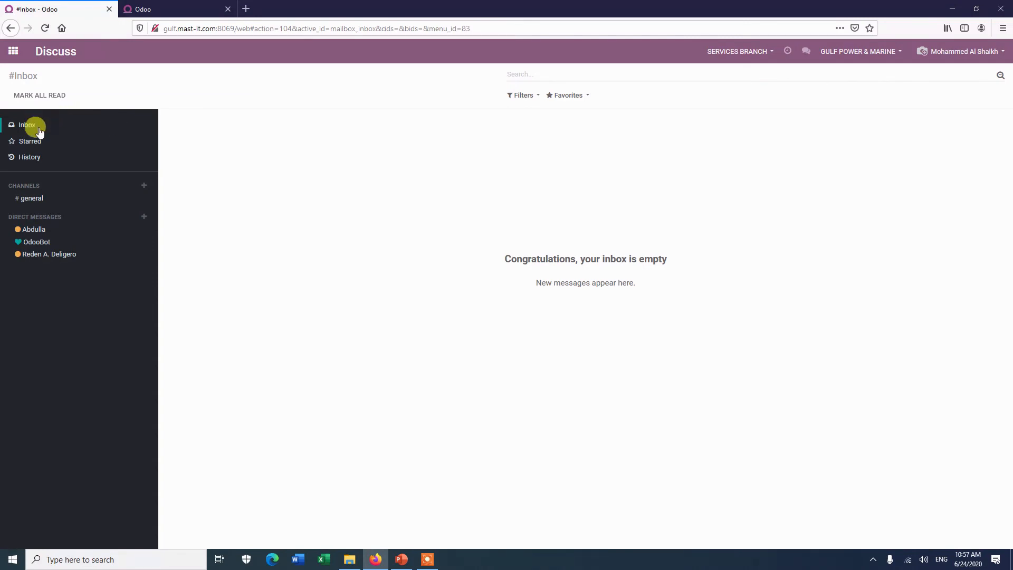
Step: Check that the Starred mailbox is empty, then switch to the tab with sales order S00169
left_click(4, 141)
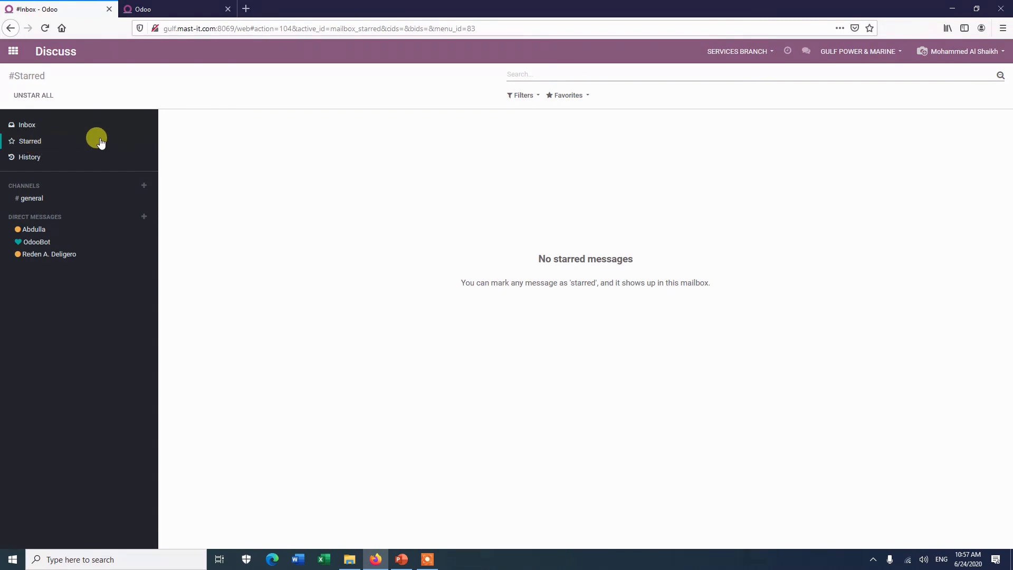
left_click(186, 9)
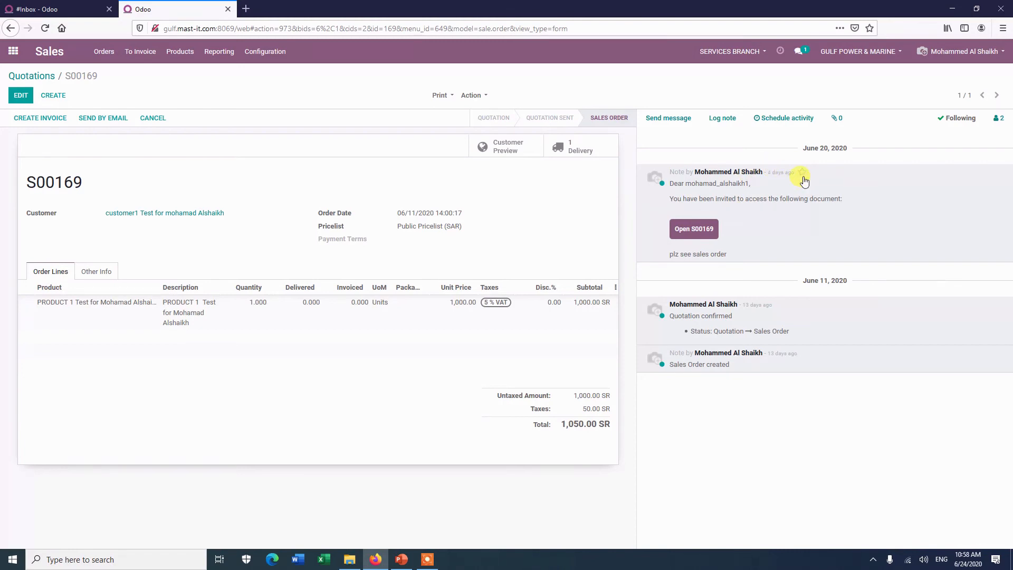
Step: Star the invitation note and the 'Quotation confirmed' message on S00169
left_click(803, 174)
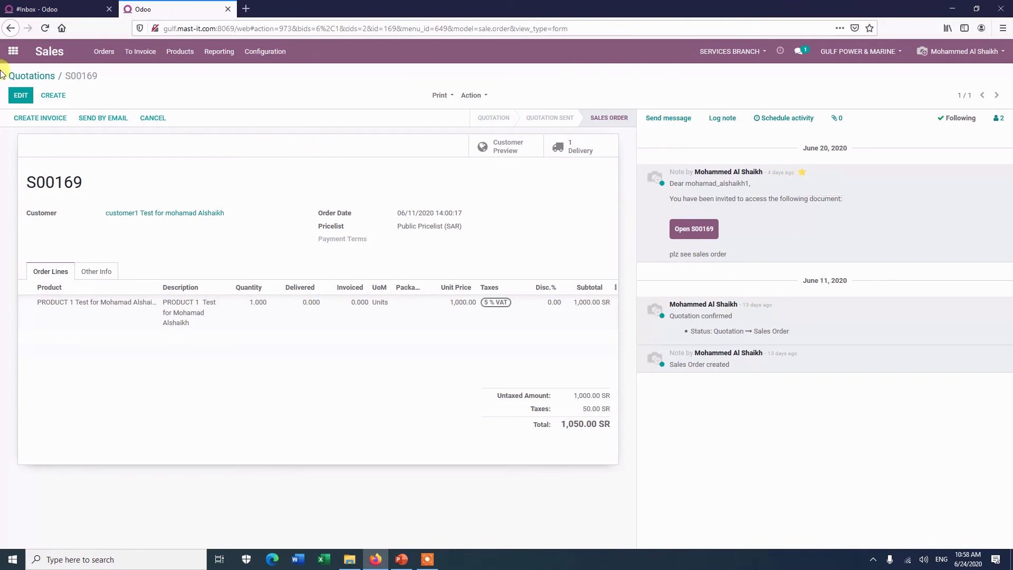
left_click(58, 10)
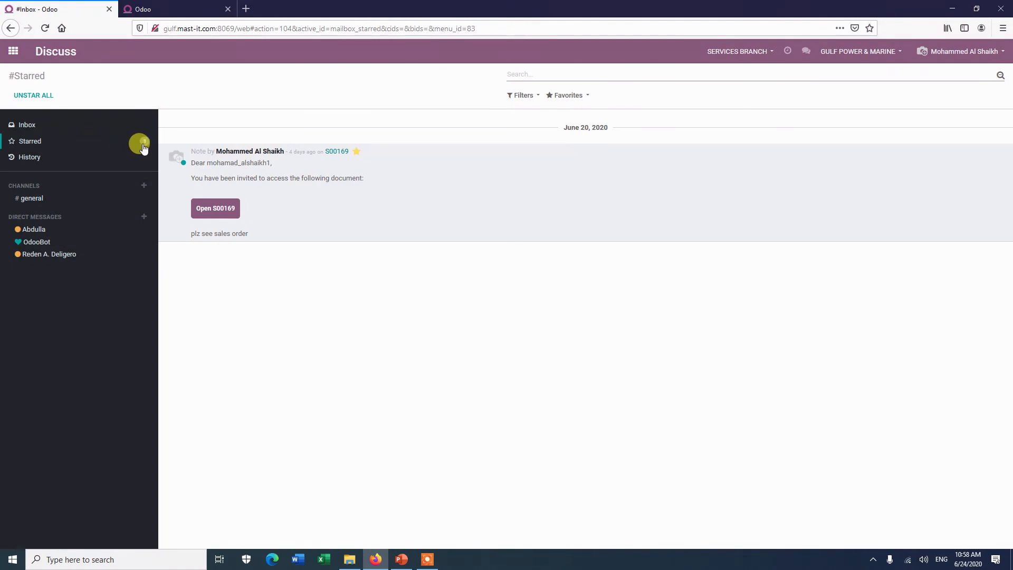
left_click(164, 11)
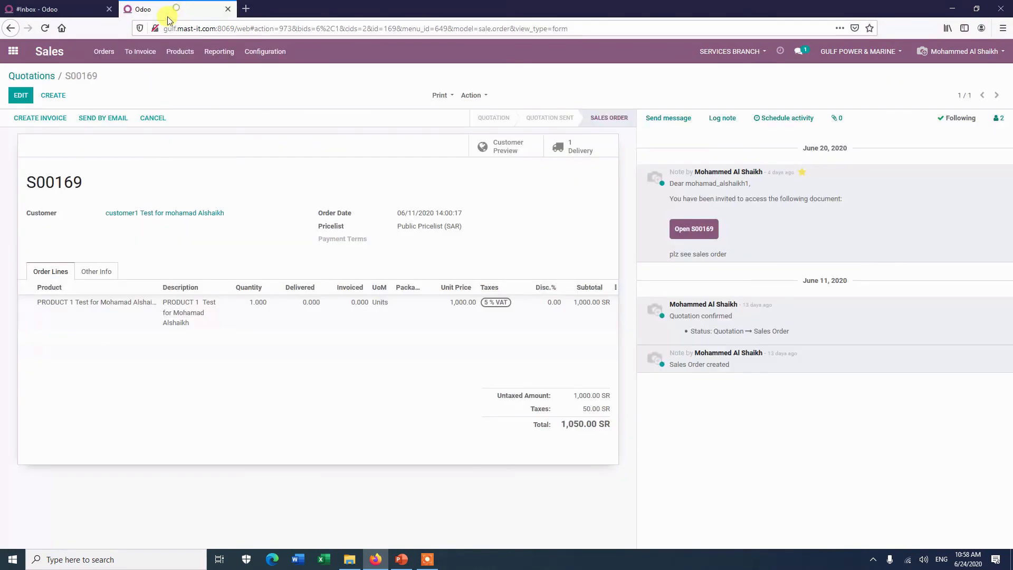
left_click(778, 306)
Step: Review the Inbox and Starred mailboxes, then open S00169 from a starred message
left_click(47, 9)
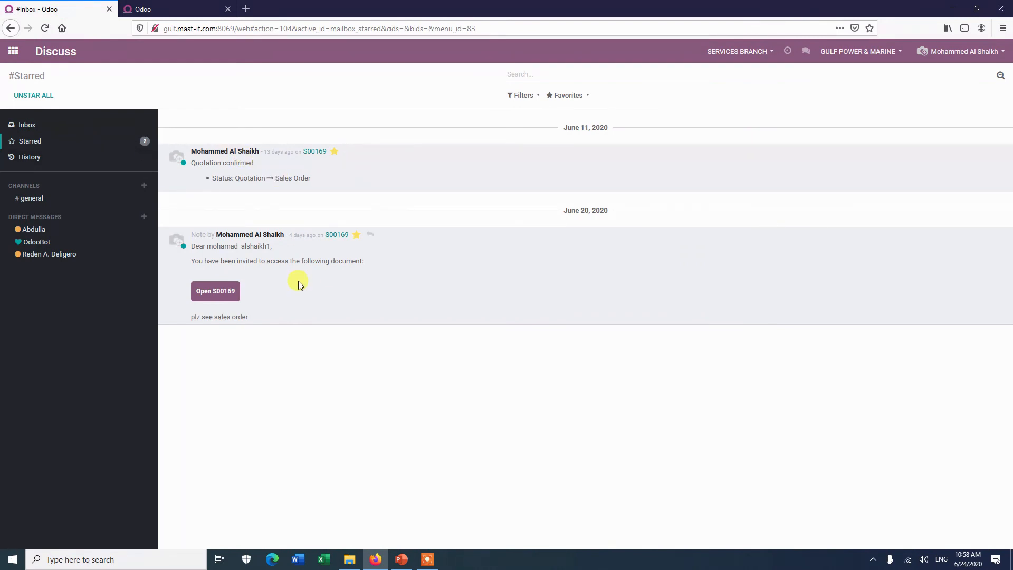
left_click(49, 126)
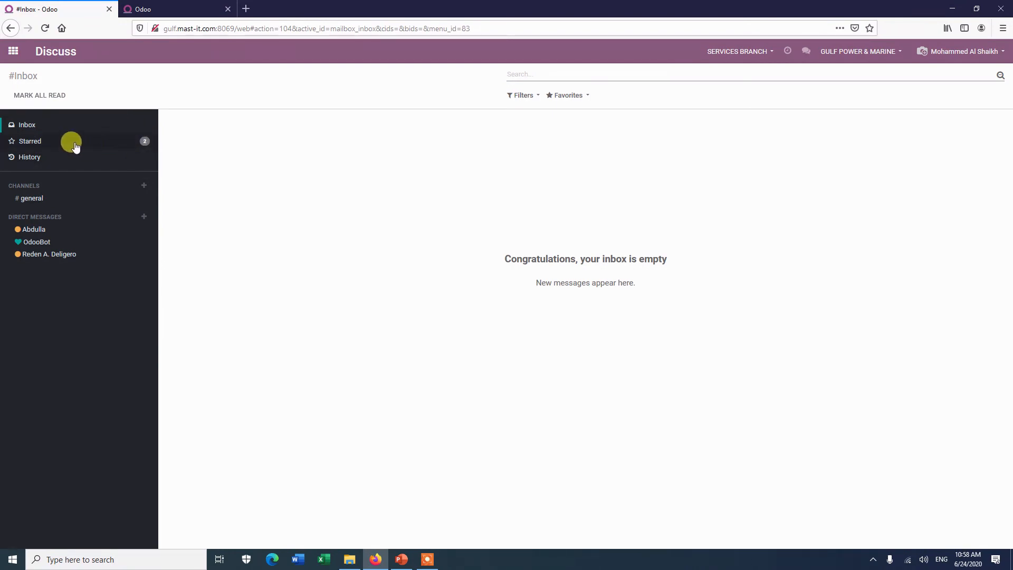
left_click(58, 143)
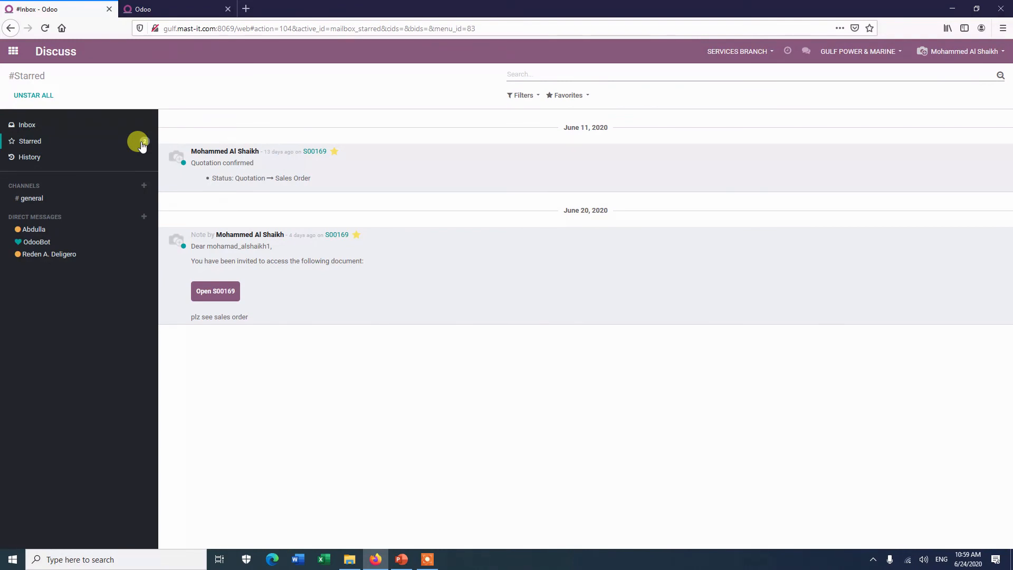
left_click(320, 151)
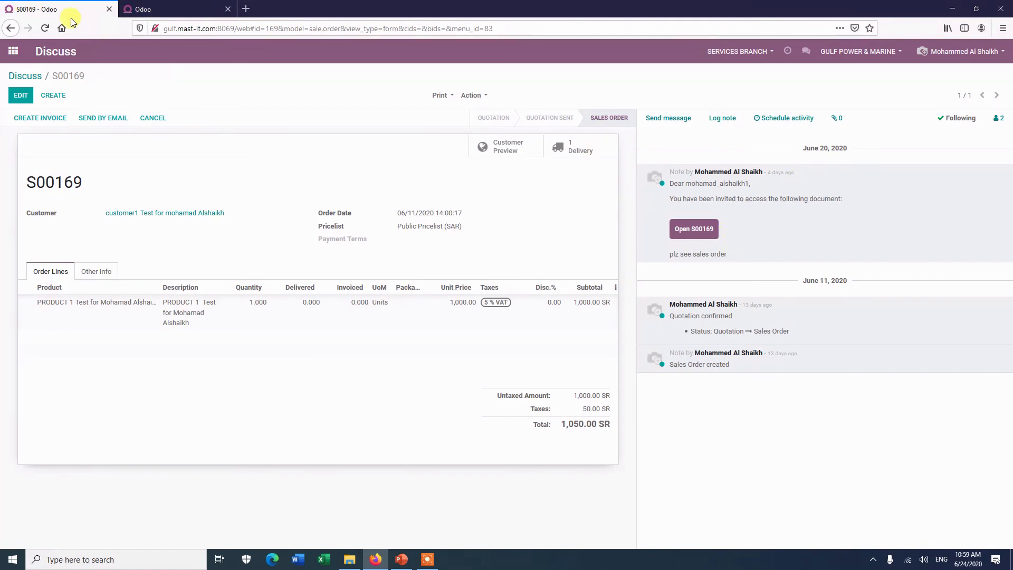
Step: Return to the Discuss mailboxes and view the empty History mailbox
left_click(24, 80)
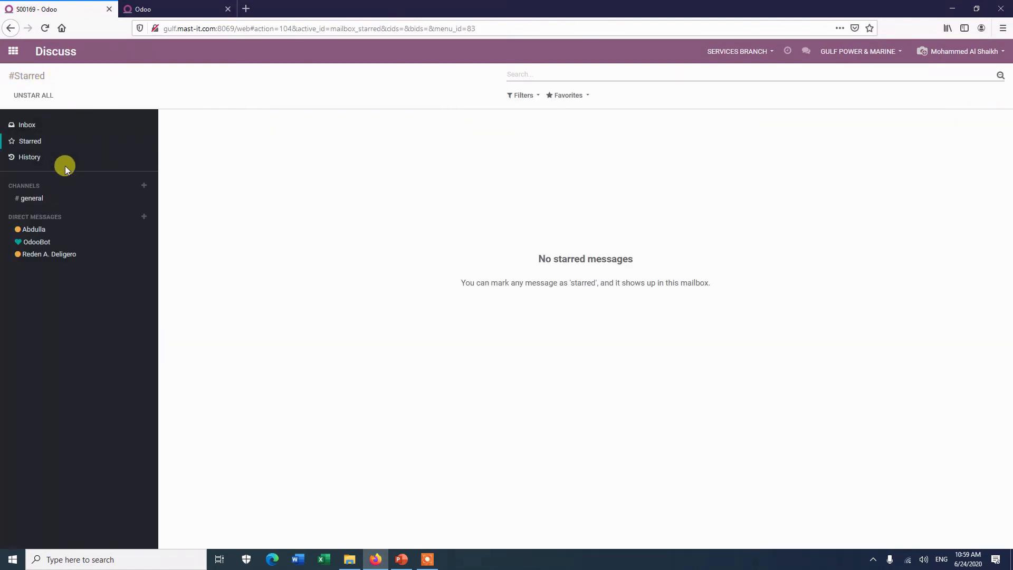
left_click(8, 158)
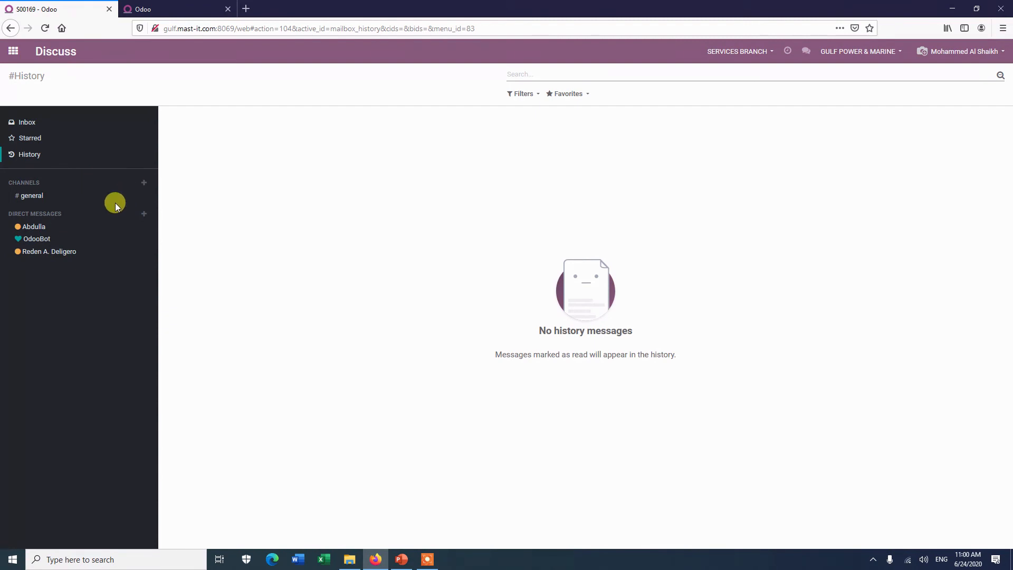
left_click(144, 182)
Step: Create the private channel 'Accounting / Sales', limited to invited people only
left_click(142, 185)
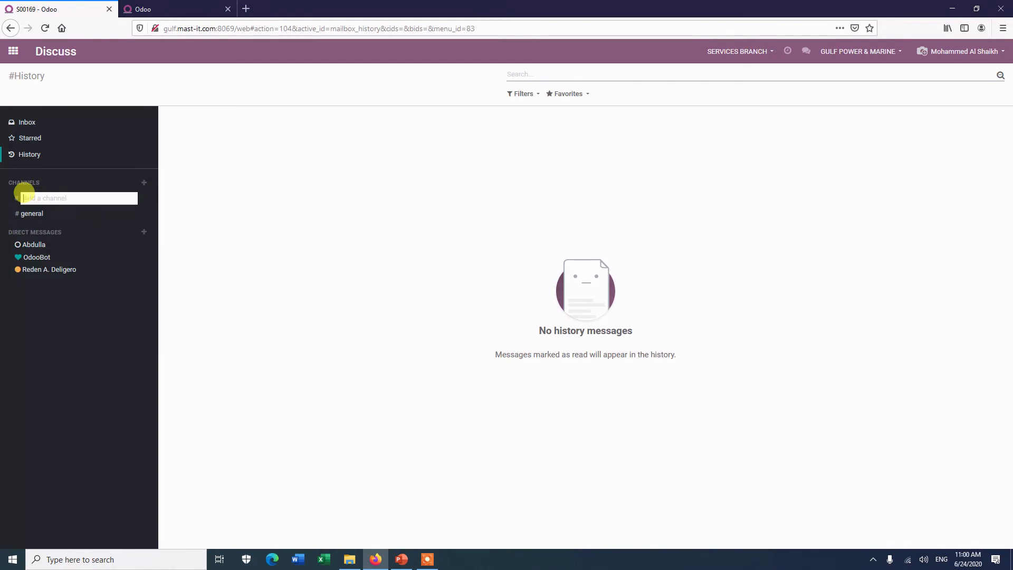
type("Ac")
type("counting")
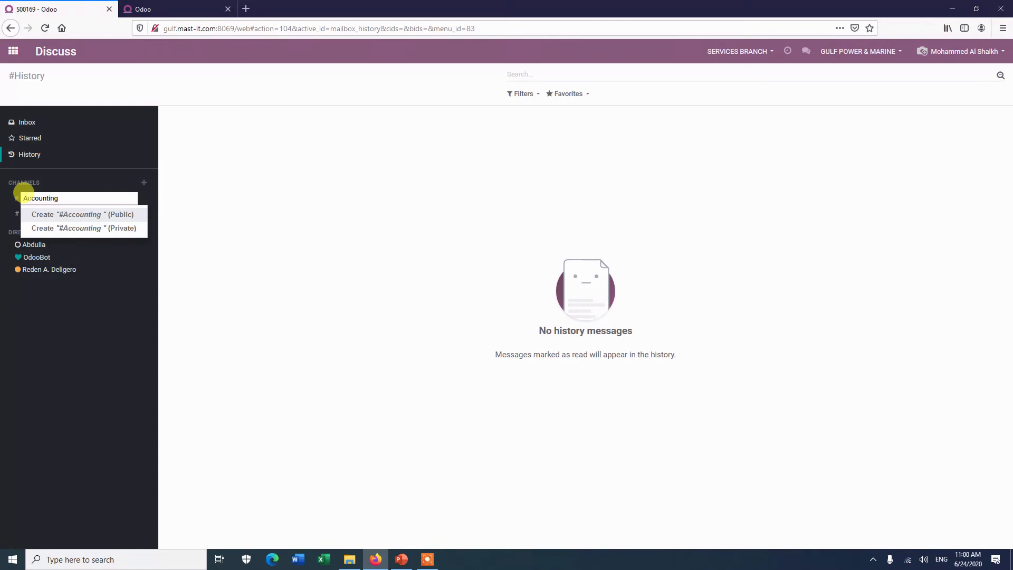
type(" / Sales")
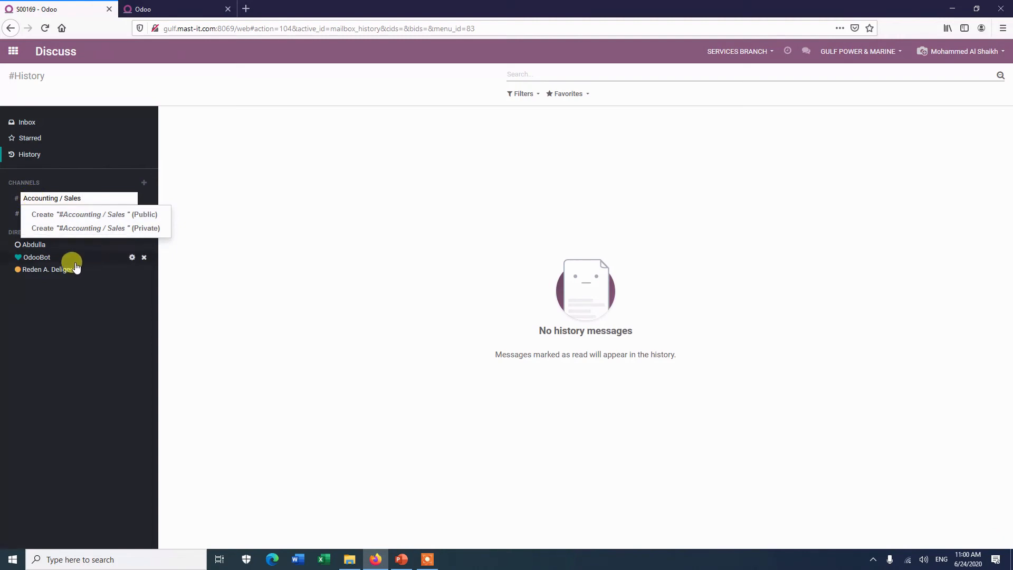
left_click(108, 227)
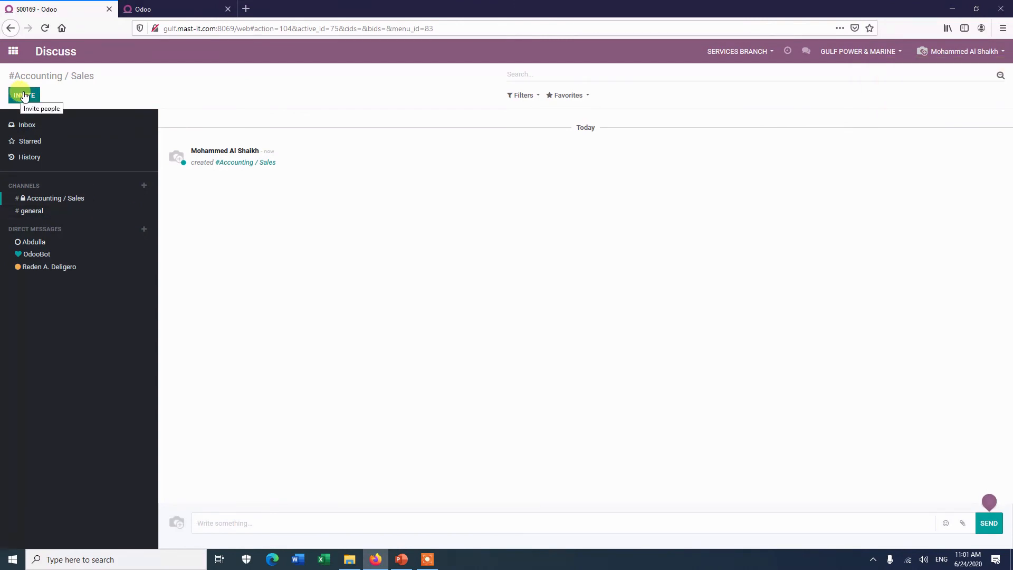
mouse_move(115, 212)
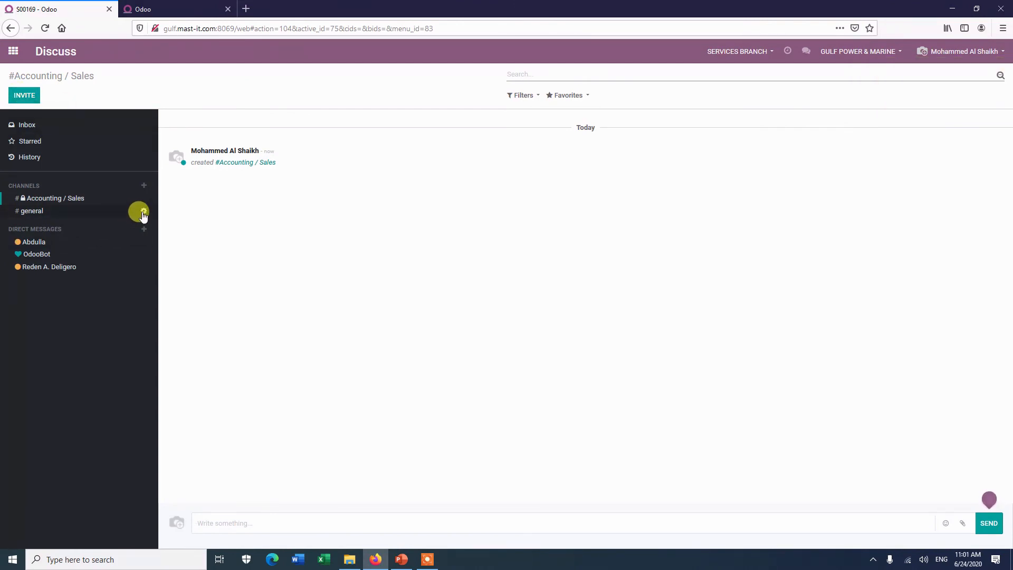
Step: In the Accounting / Sales channel settings, enable Send messages by email and Moderate this channel
mouse_move(146, 199)
left_click(132, 200)
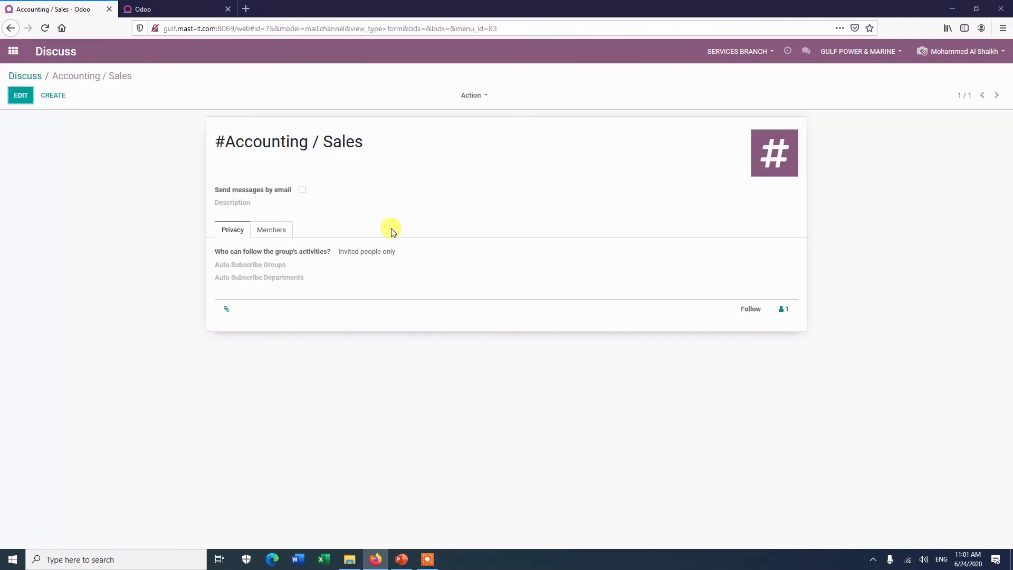
left_click(21, 95)
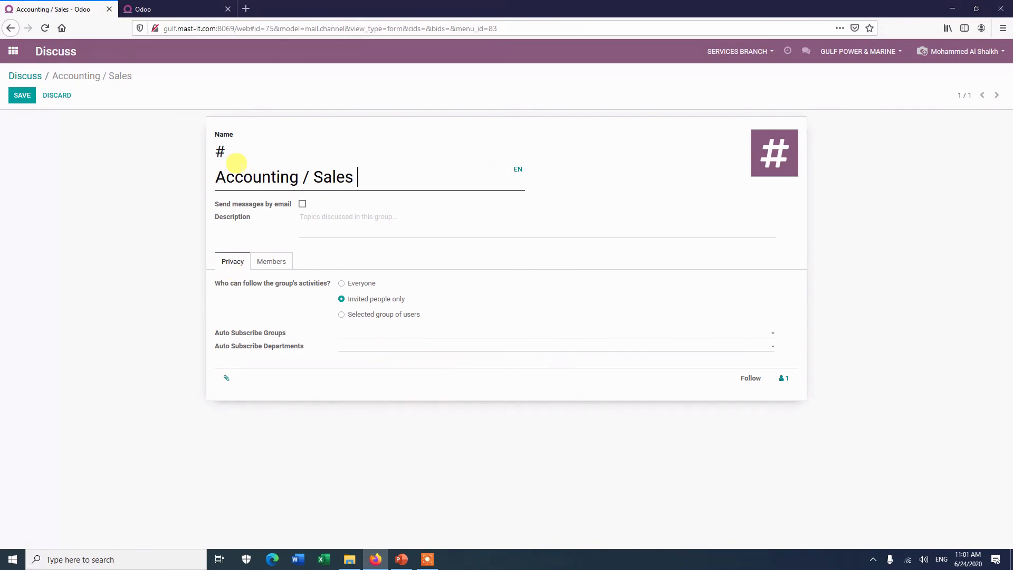
left_click(303, 204)
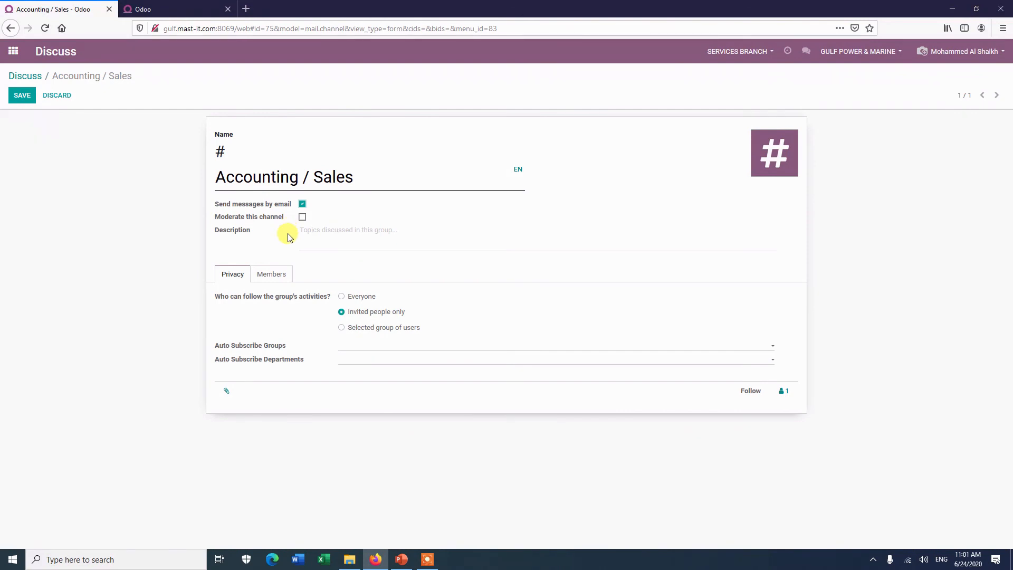
left_click(303, 204)
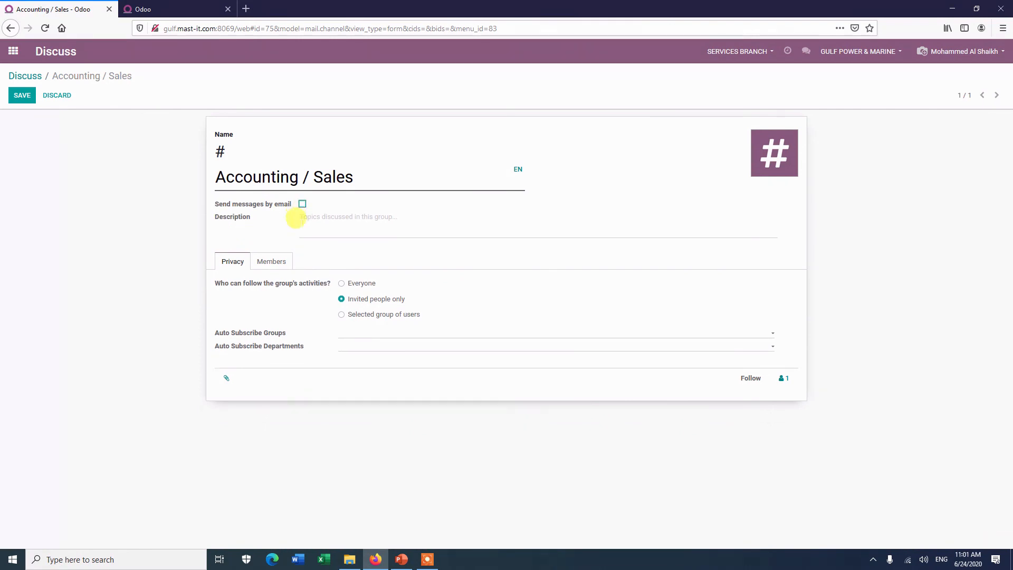
left_click(302, 204)
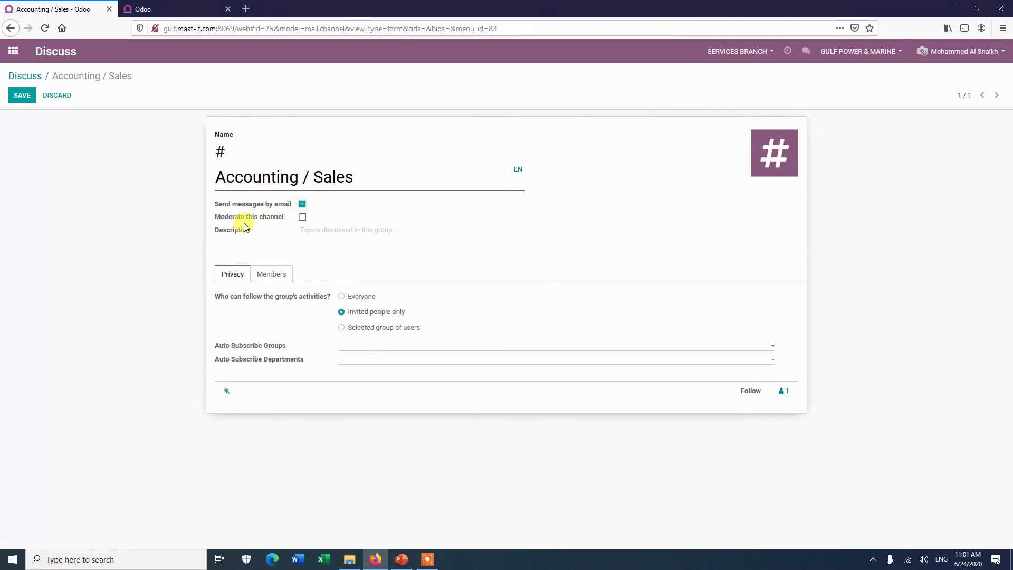
left_click(303, 217)
left_click(318, 277)
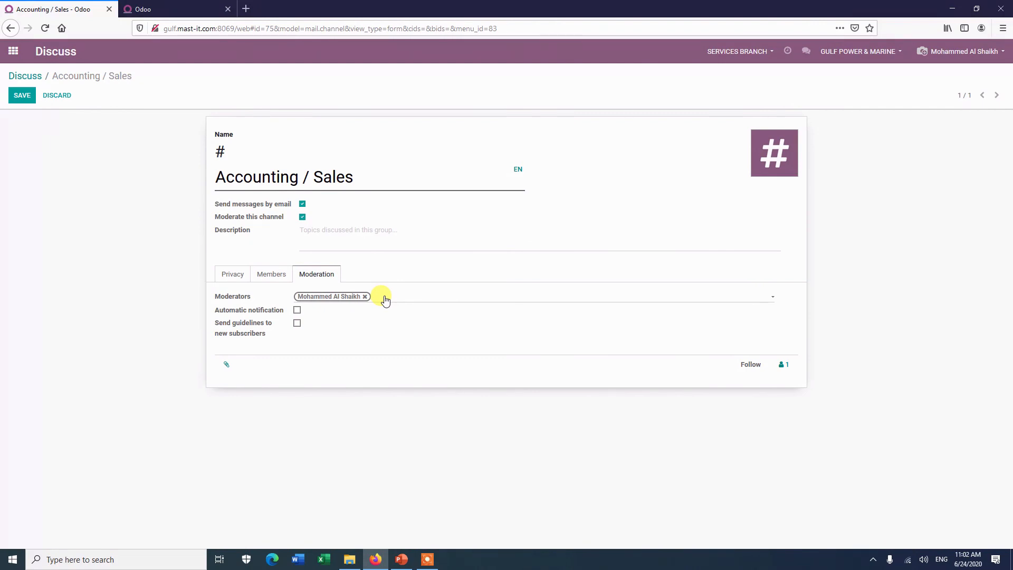
Step: Enable automatic notification with the message 'hello , there is a new message to be approved'
left_click(297, 310)
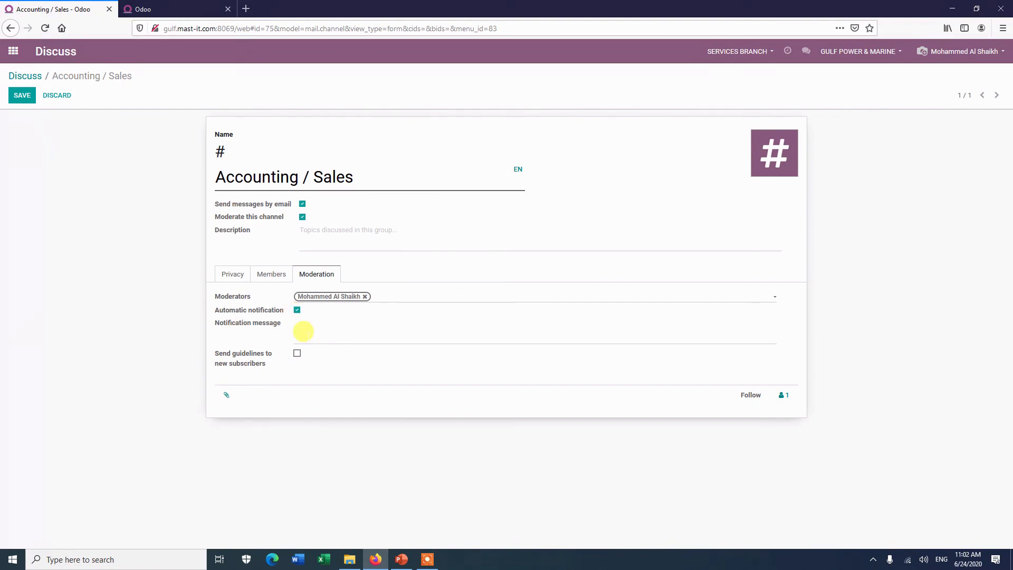
type("hello , there is a new masseage")
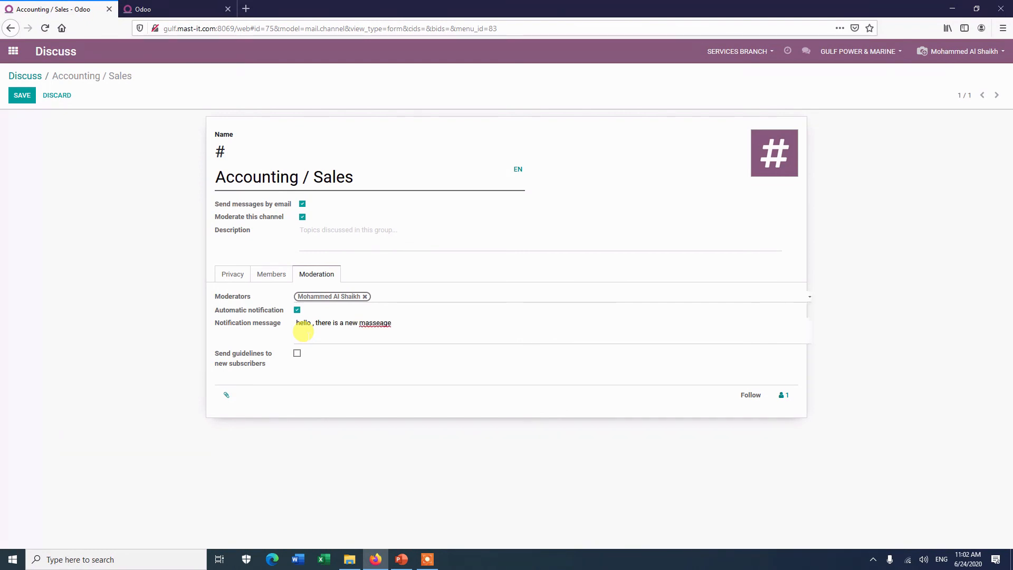
key("BackSpace")
key("BackSpace")
key("BackSpace")
key("BackSpace")
key("BackSpace")
key("BackSpace")
key("BackSpace")
key("BackSpace")
type("essage to be approved")
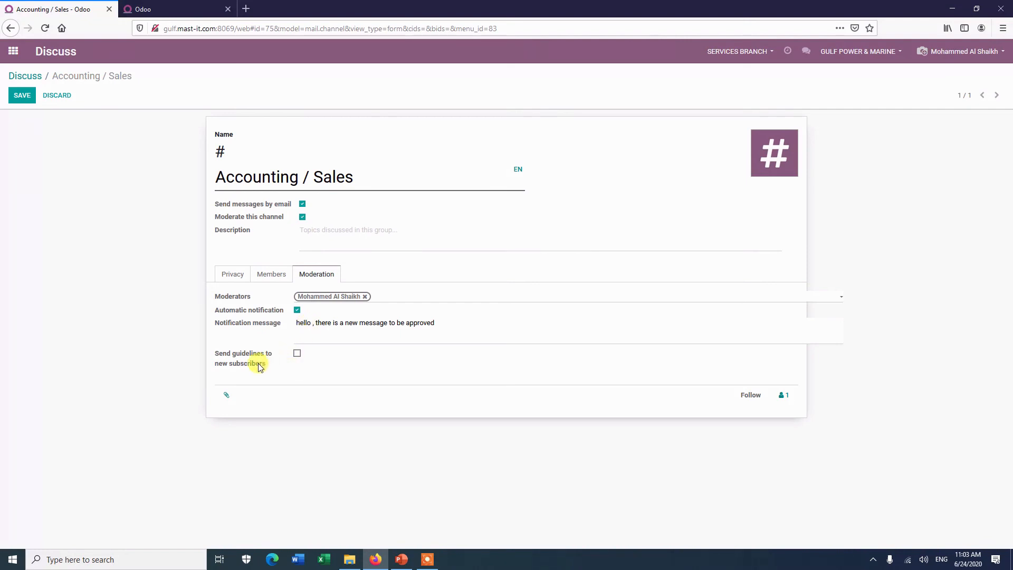
Step: Enable guidelines for new subscribers and start a welcome text beginning 'please note the followings 1-- 2-'
mouse_move(258, 366)
left_click(297, 353)
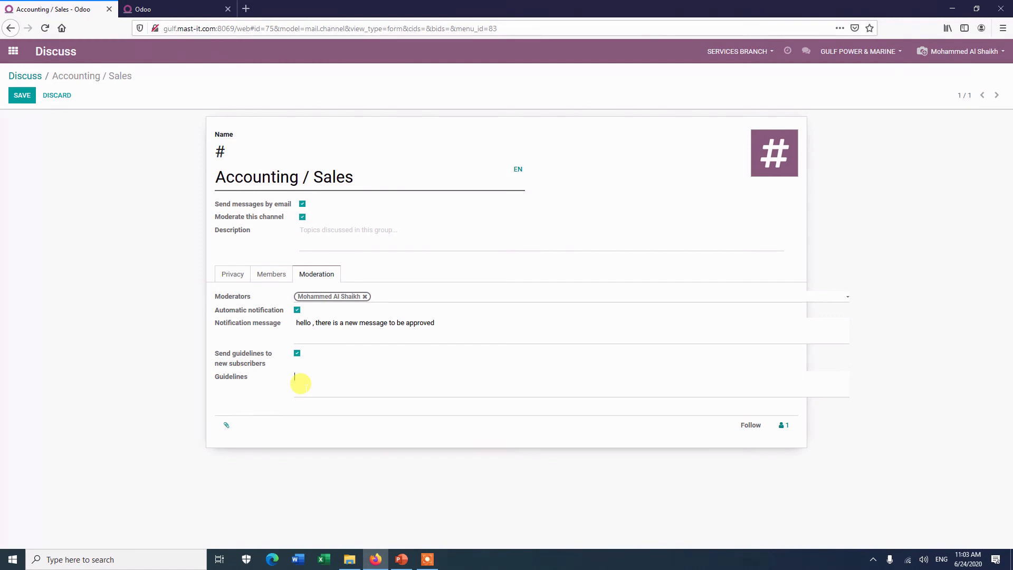
left_click(301, 384)
type("h")
type("wellcome,")
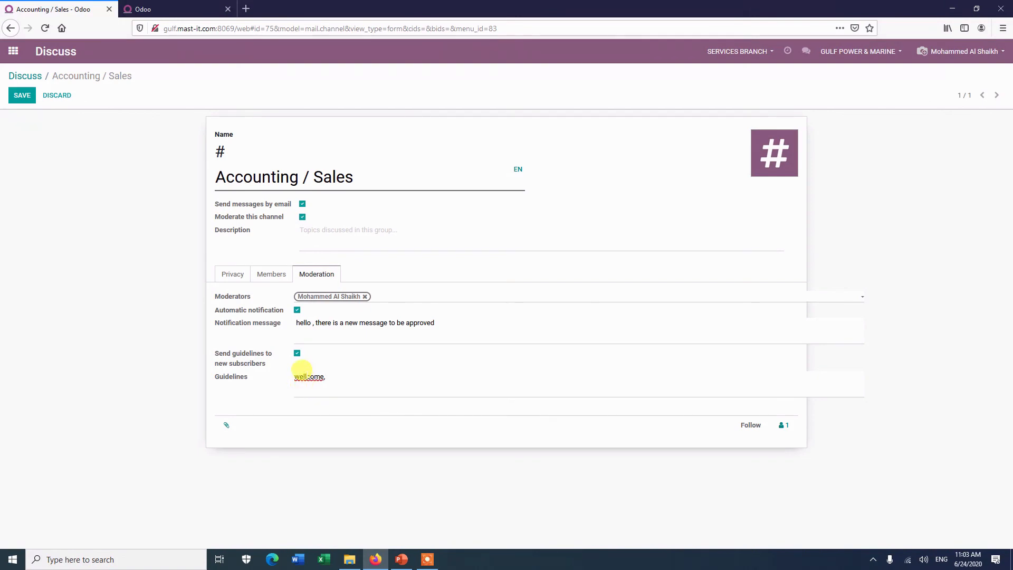
key("BackSpace")
left_click(322, 375)
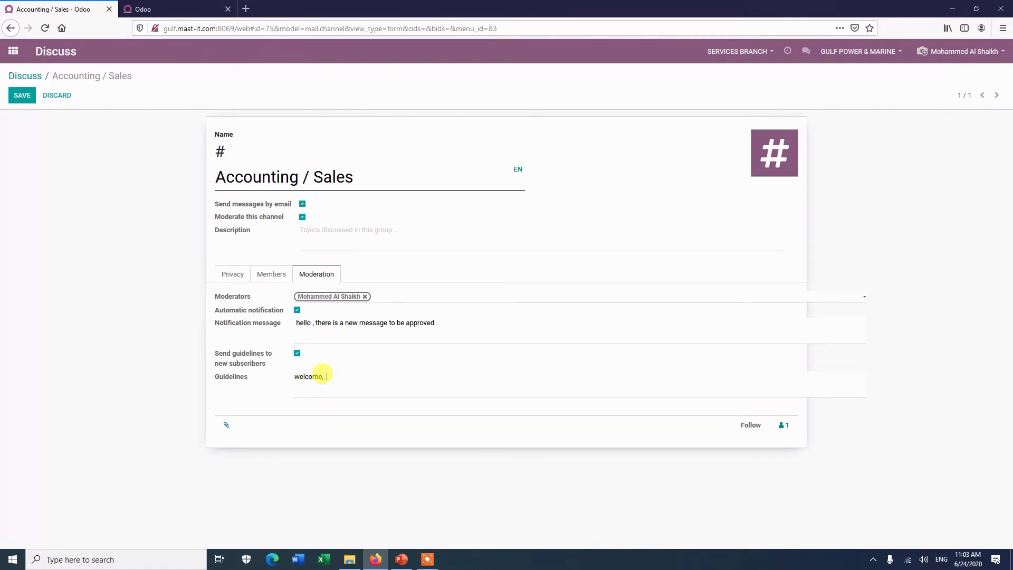
type("please note the followings 1-- 2--")
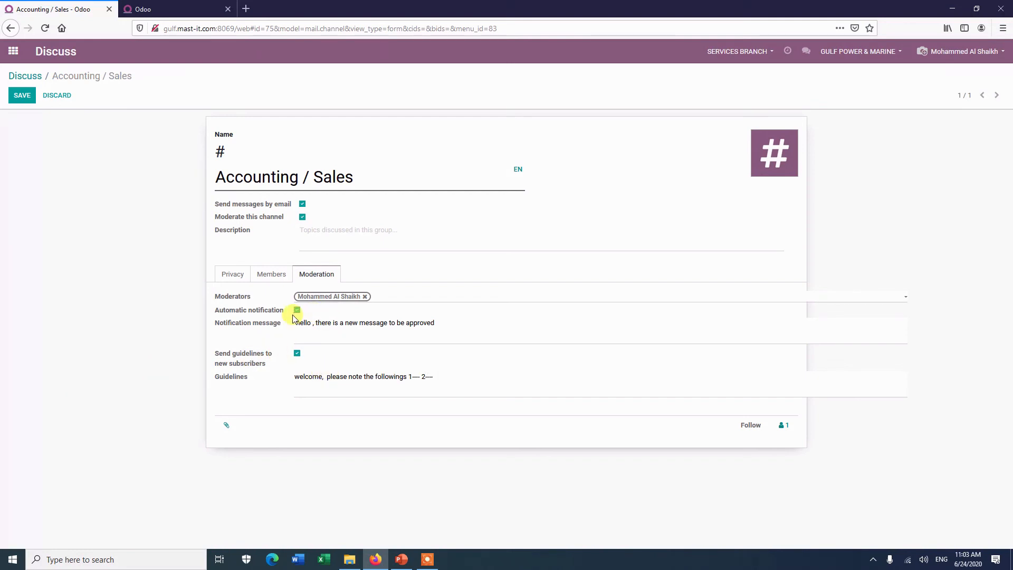
left_click(236, 280)
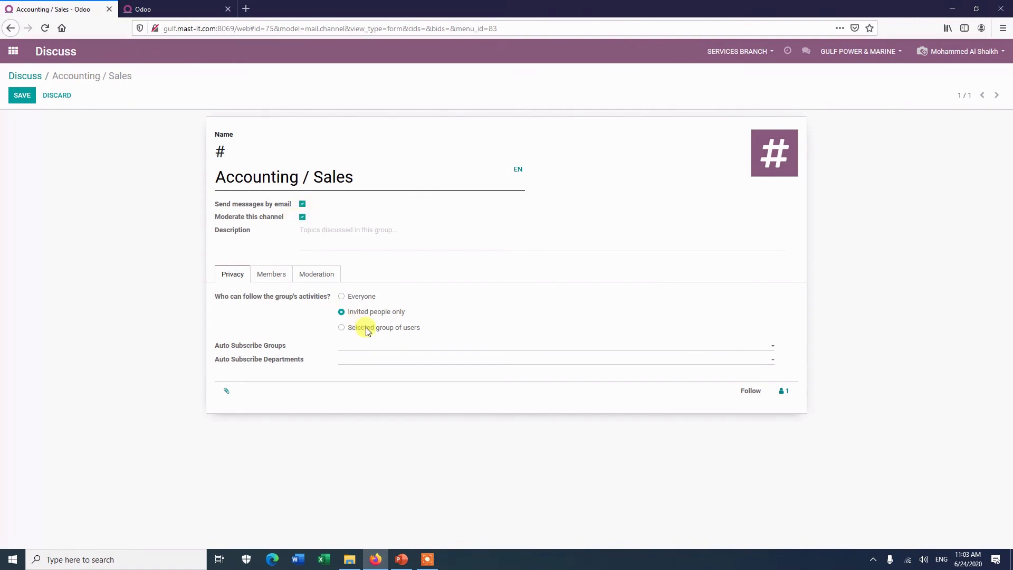
left_click(309, 279)
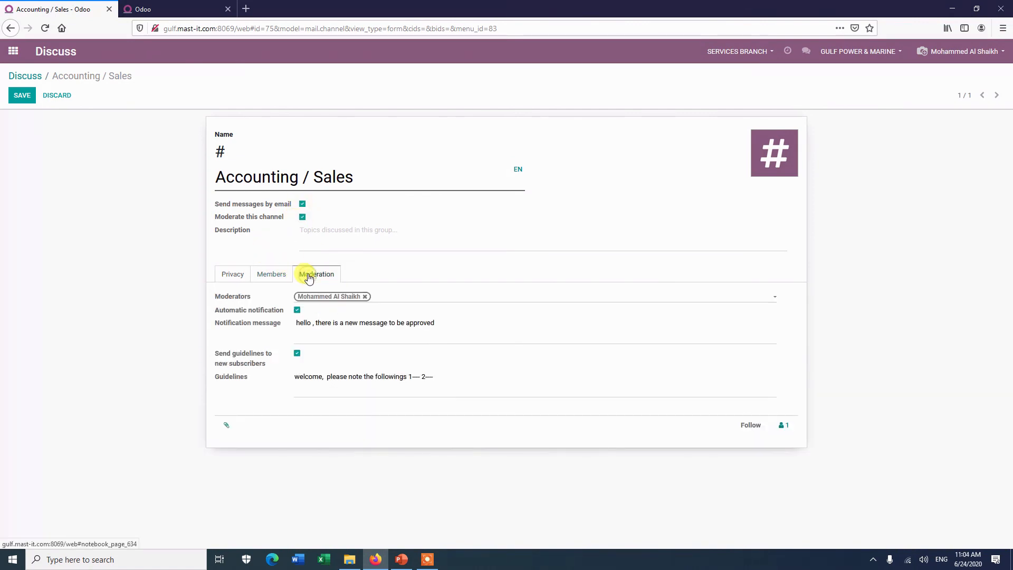
left_click(235, 276)
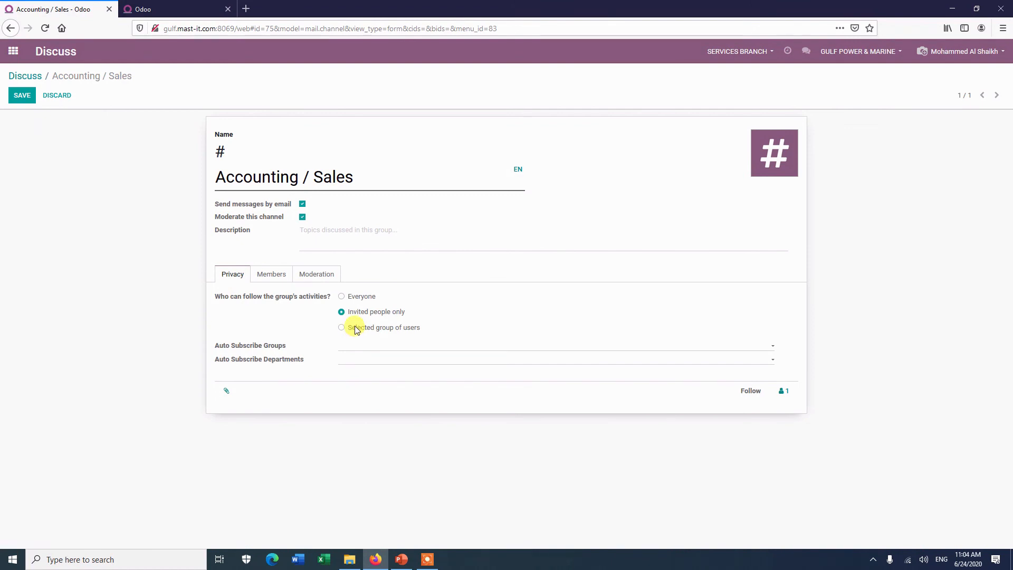
left_click(342, 297)
left_click(340, 313)
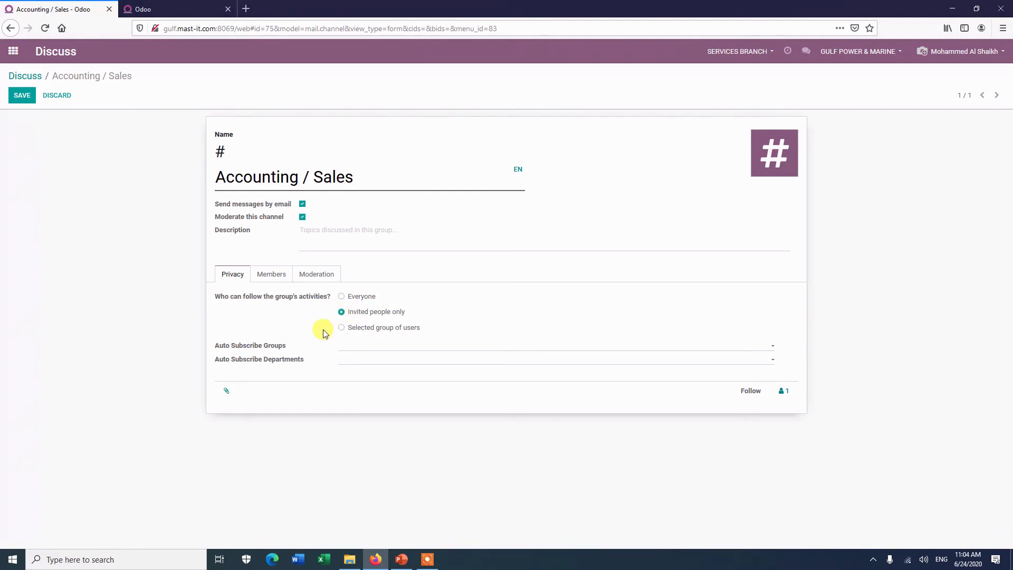
Step: Delete the duplicate member row and add two colleagues to the channel's Members list
left_click(277, 278)
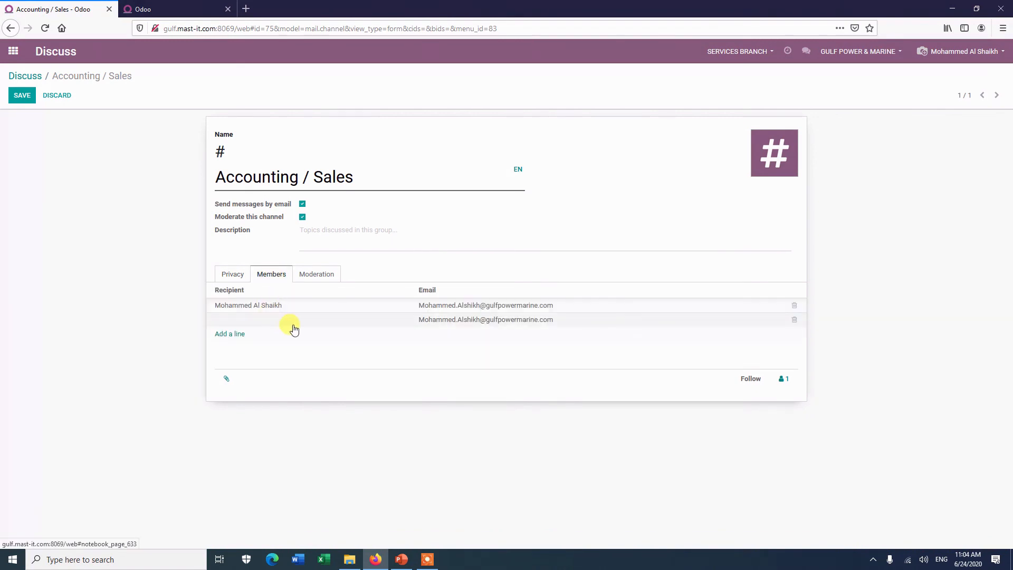
left_click(795, 320)
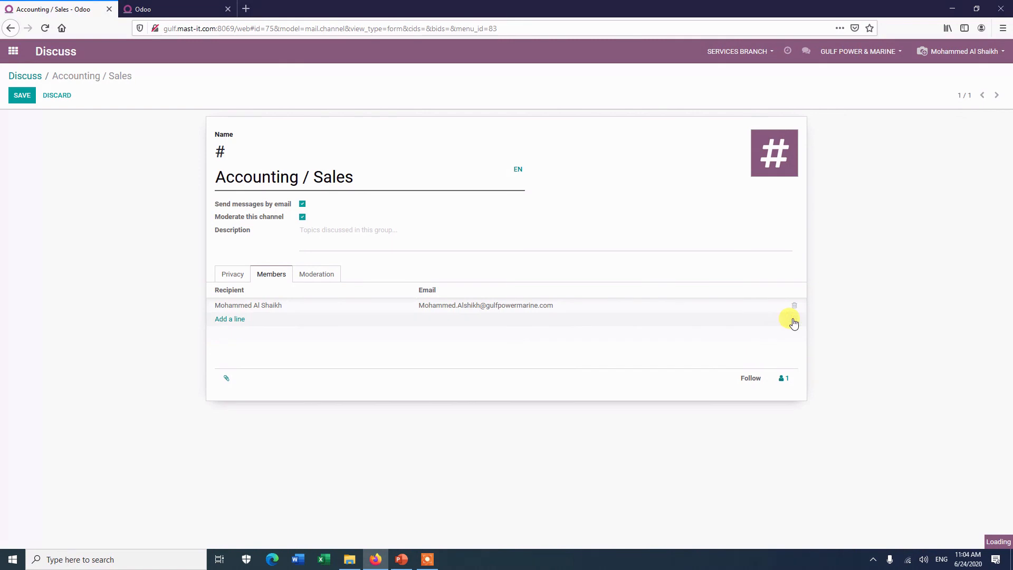
left_click(239, 320)
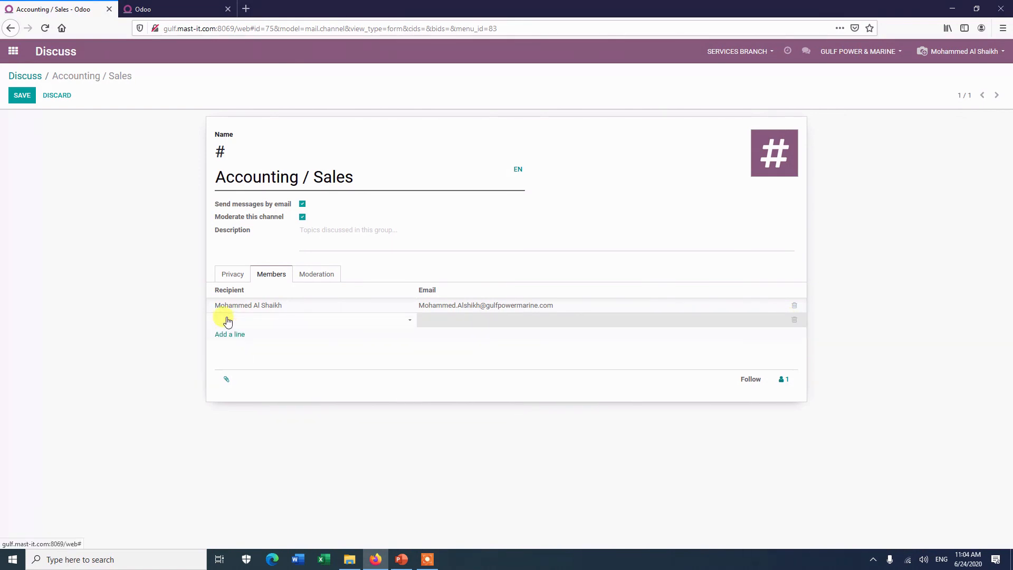
type("rede")
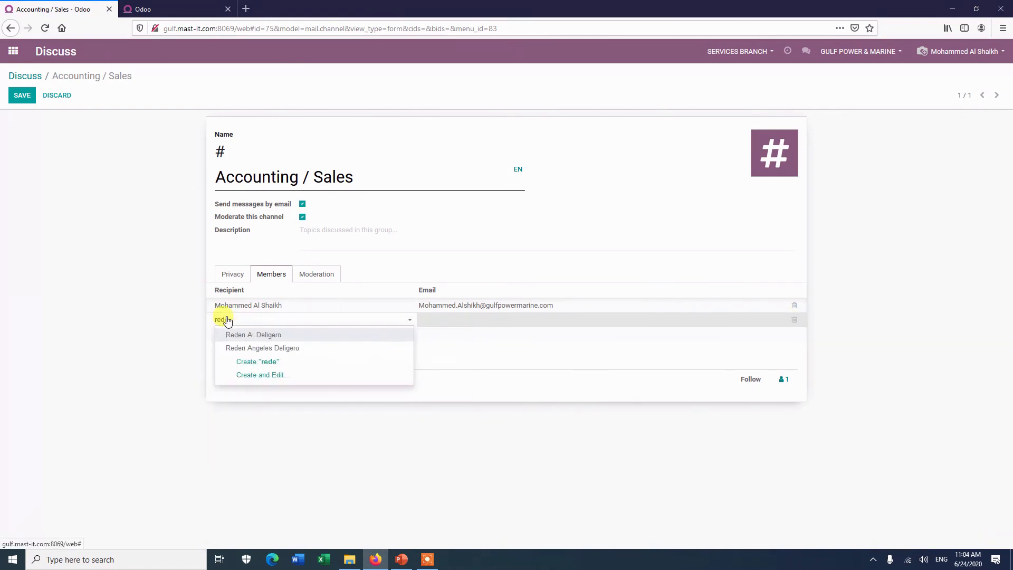
left_click(254, 336)
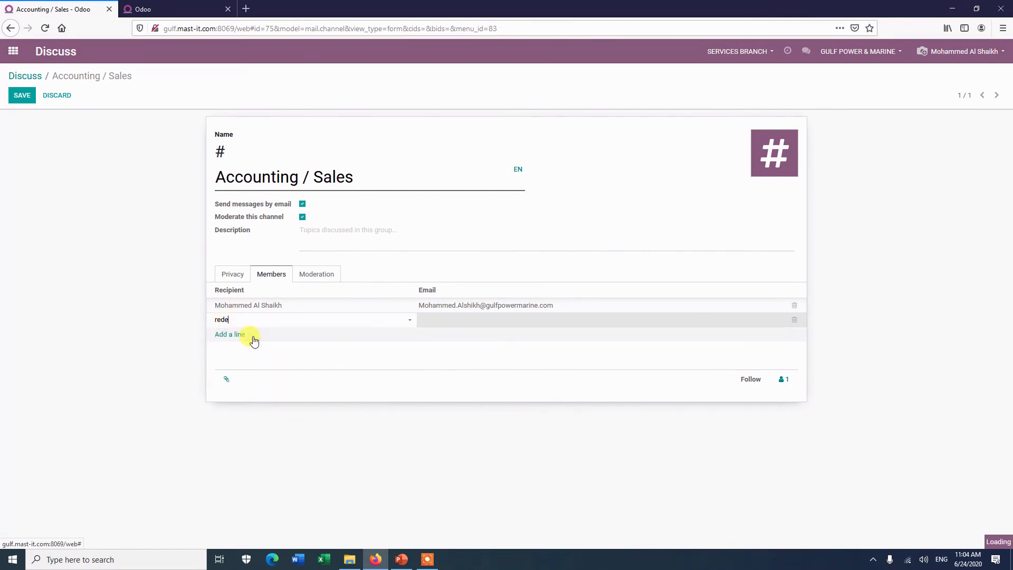
left_click(217, 336)
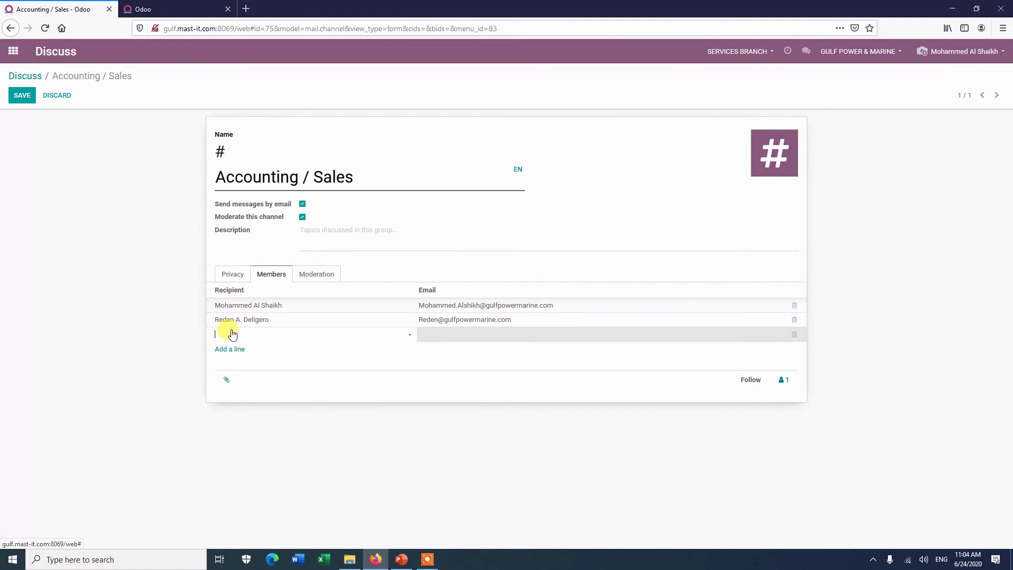
type("roll")
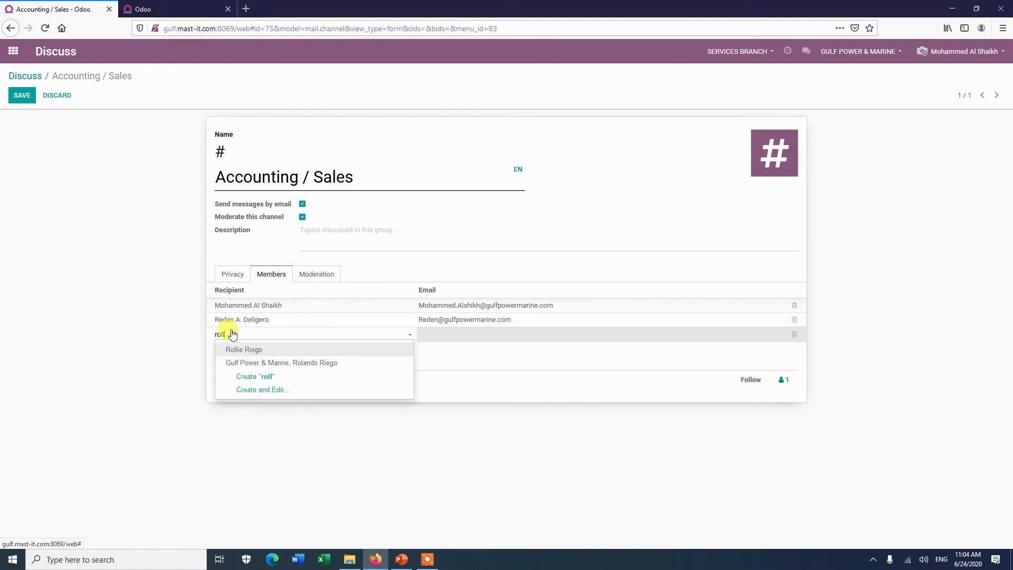
left_click(243, 351)
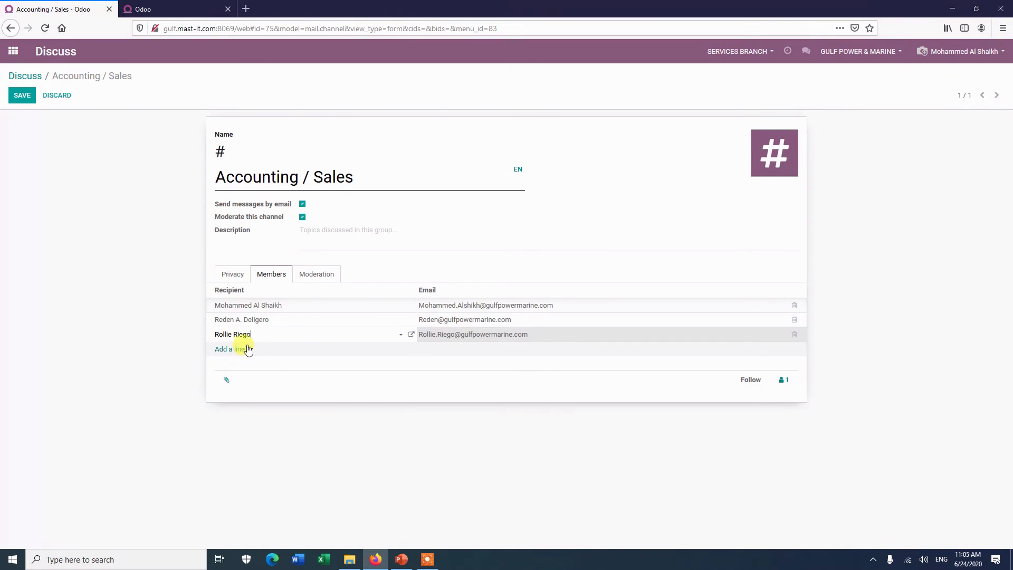
left_click(232, 279)
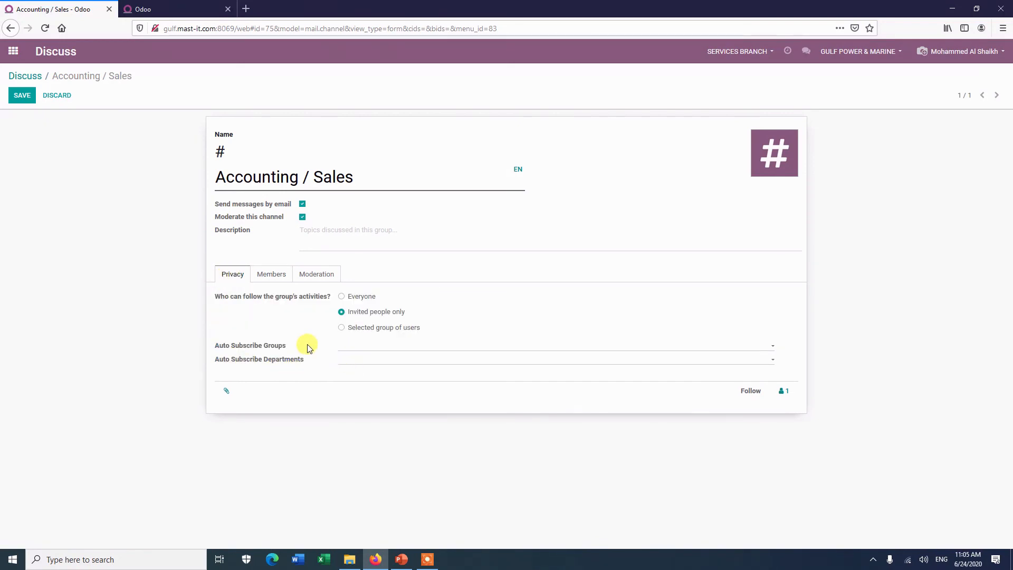
Step: Auto-subscribe the Accounting / Accountant and Sales / Administrator groups, then save the channel
left_click(368, 347)
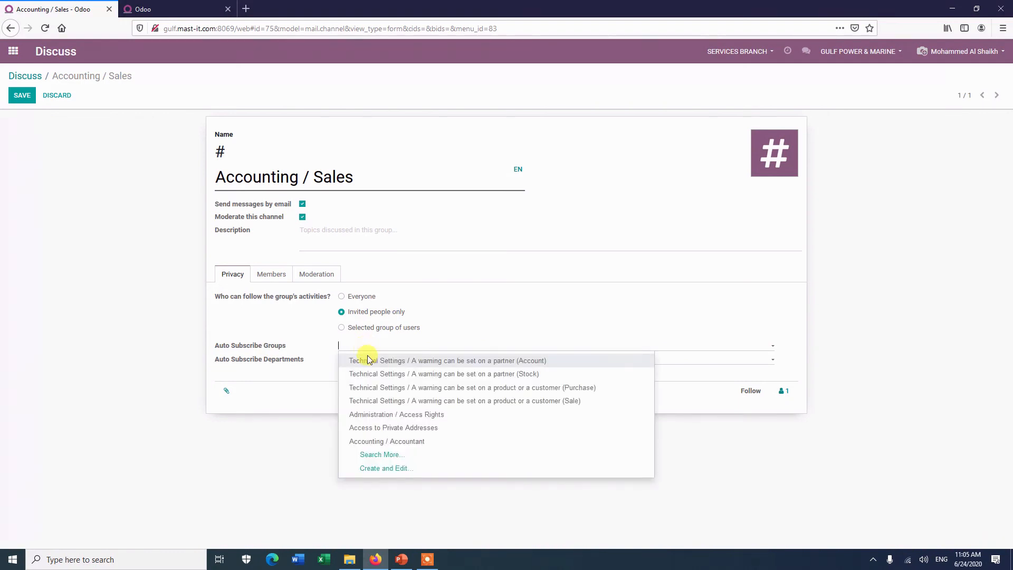
left_click(372, 446)
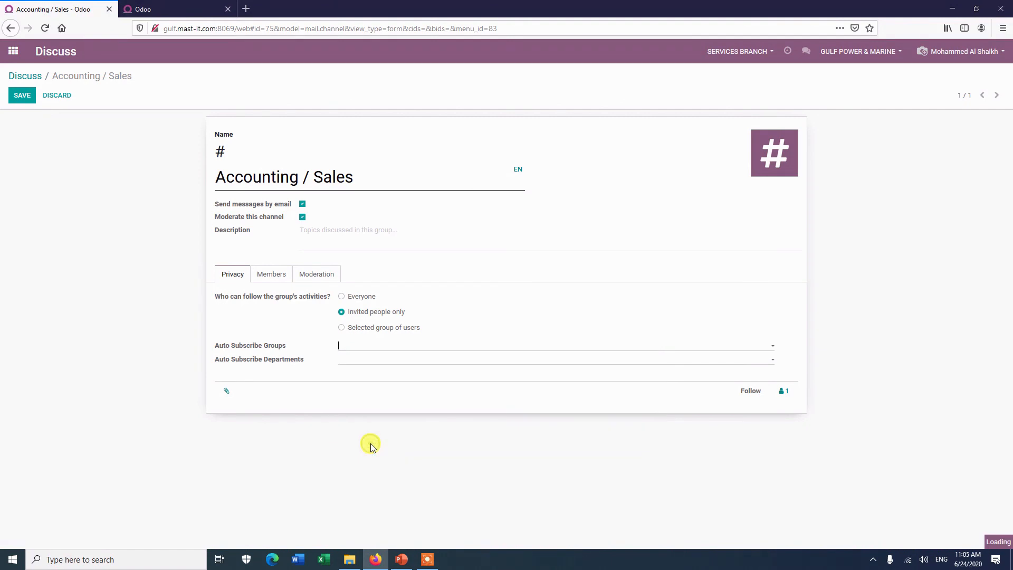
left_click(428, 349)
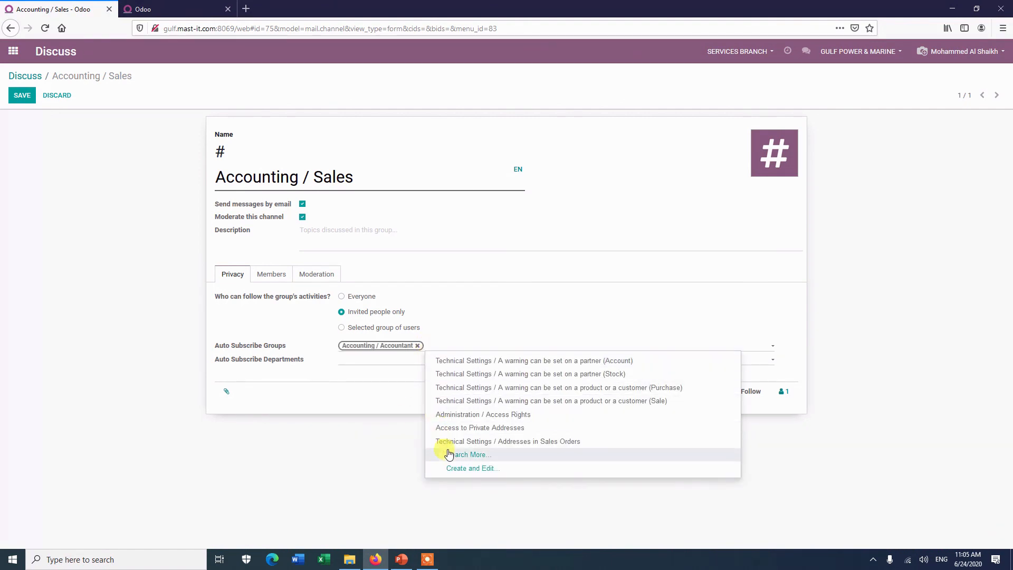
type("sa")
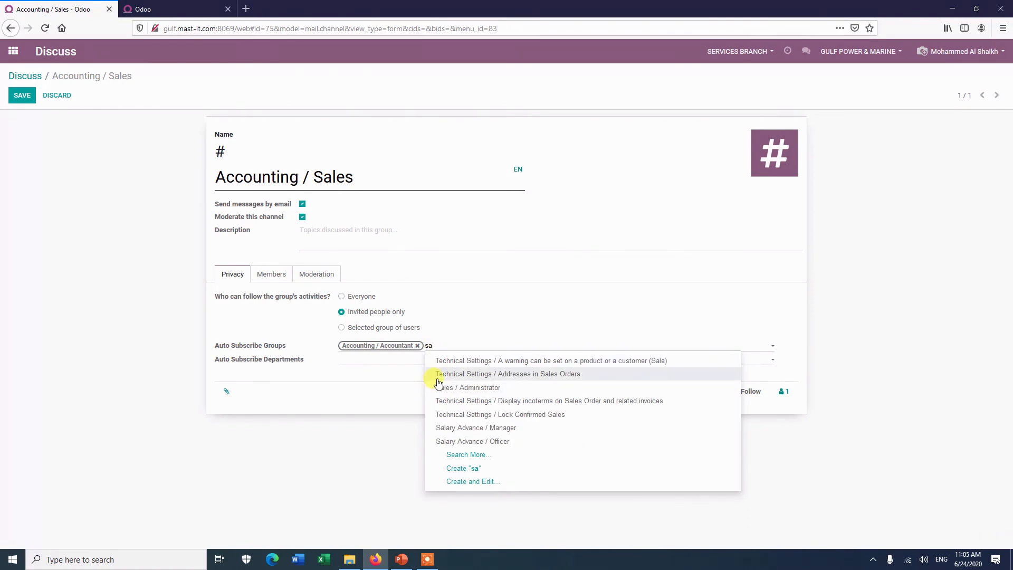
left_click(439, 389)
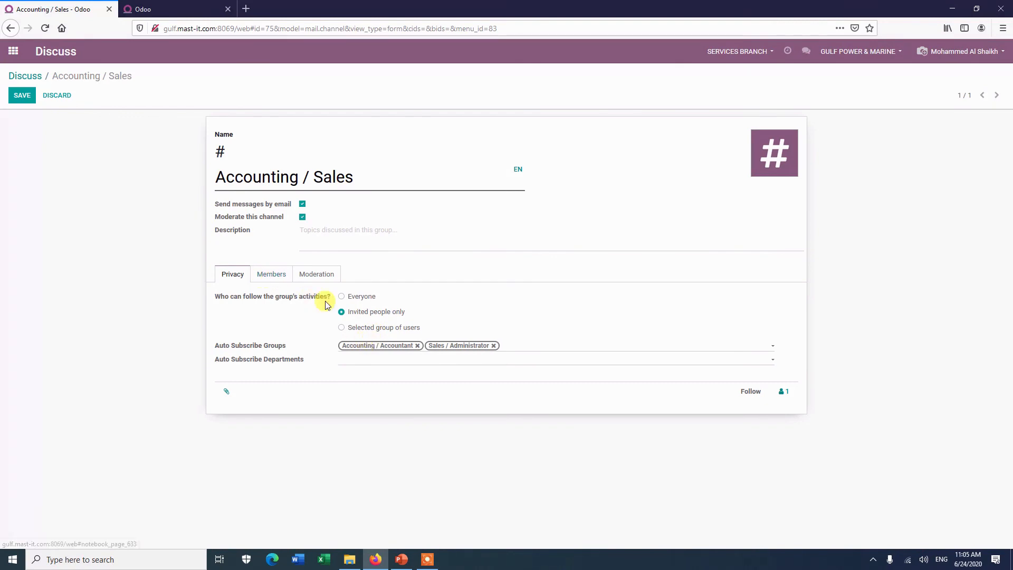
left_click(274, 277)
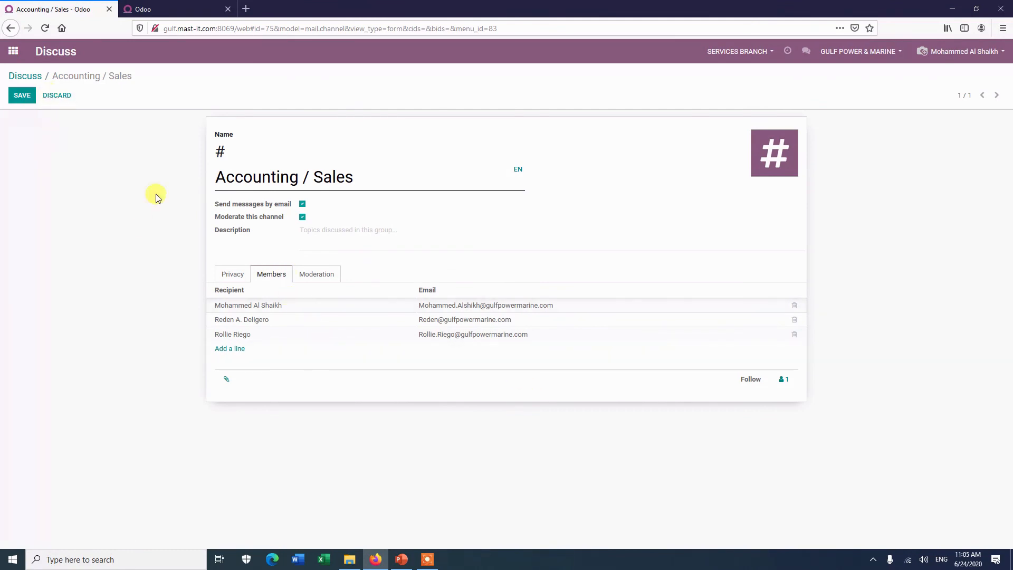
left_click(232, 272)
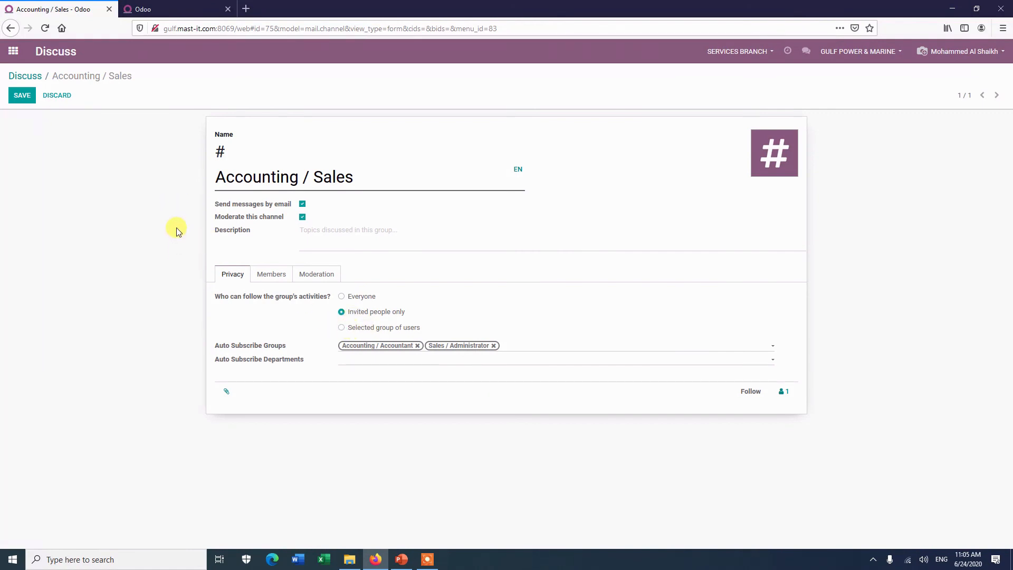
left_click(22, 95)
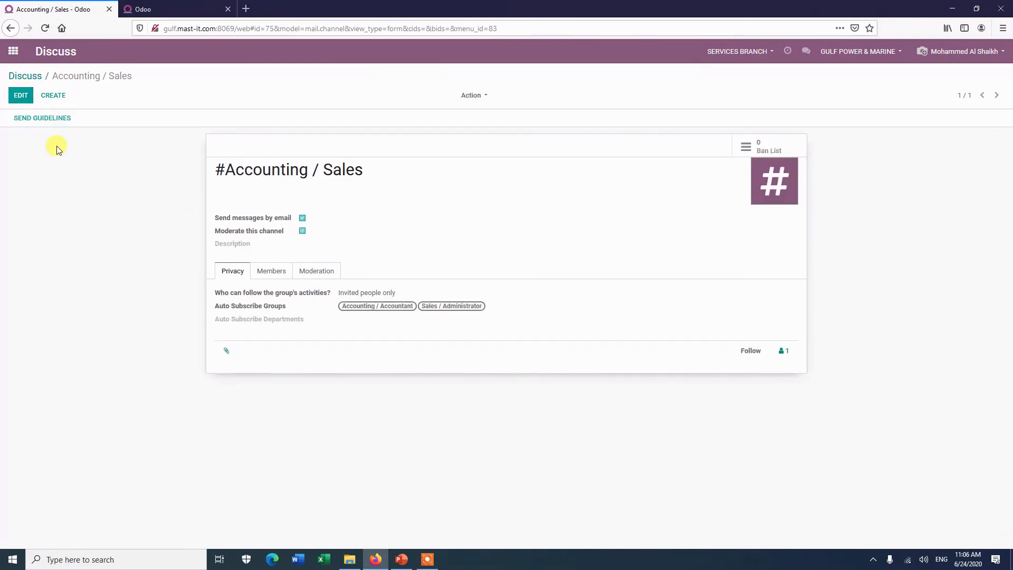
Step: Reopen Accounting / Sales for editing and scroll through its larger Members list
left_click(19, 98)
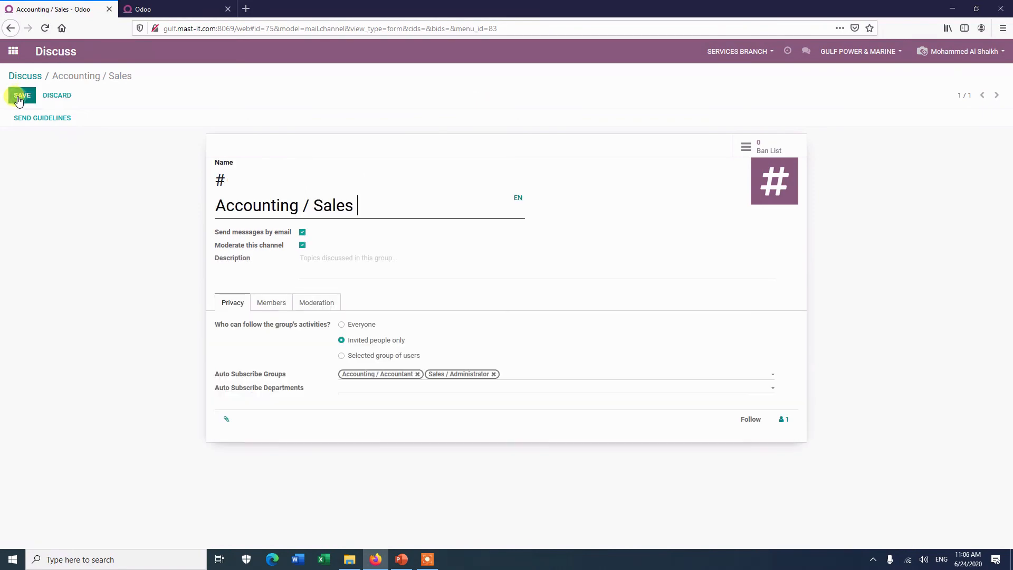
left_click(269, 304)
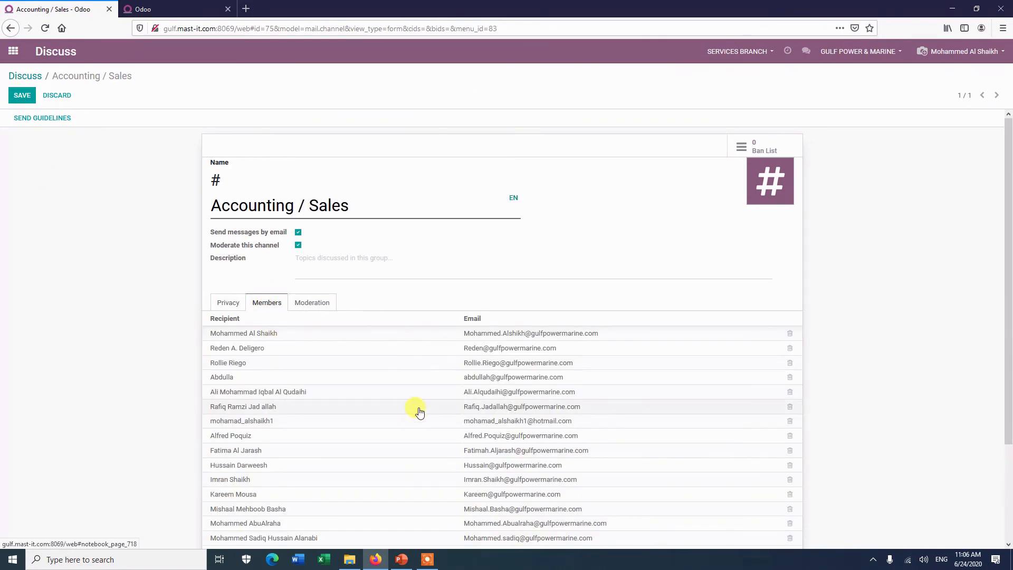
scroll(363, 393, "down", 3)
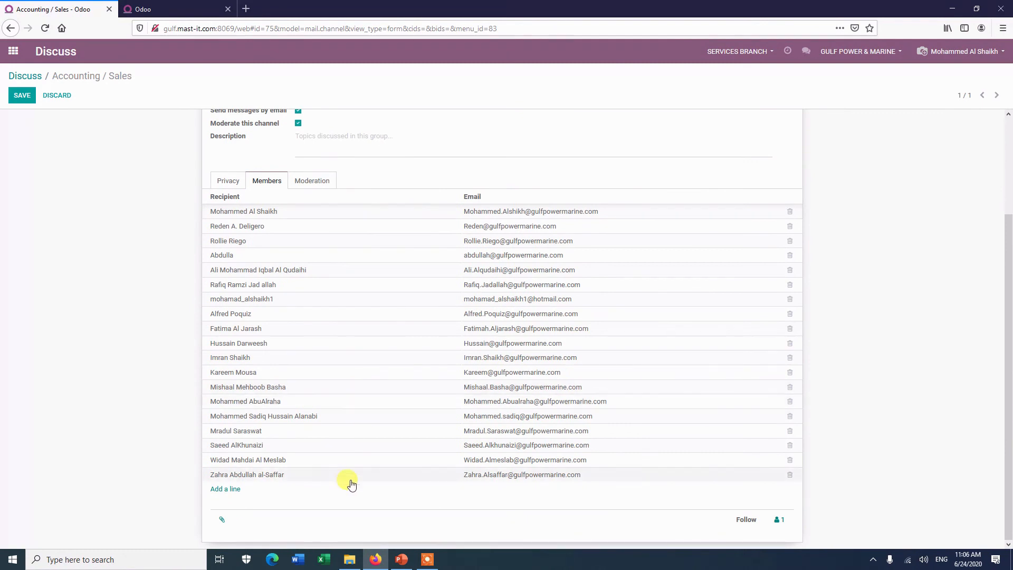
scroll(389, 355, "up", 3)
scroll(369, 370, "down", 3)
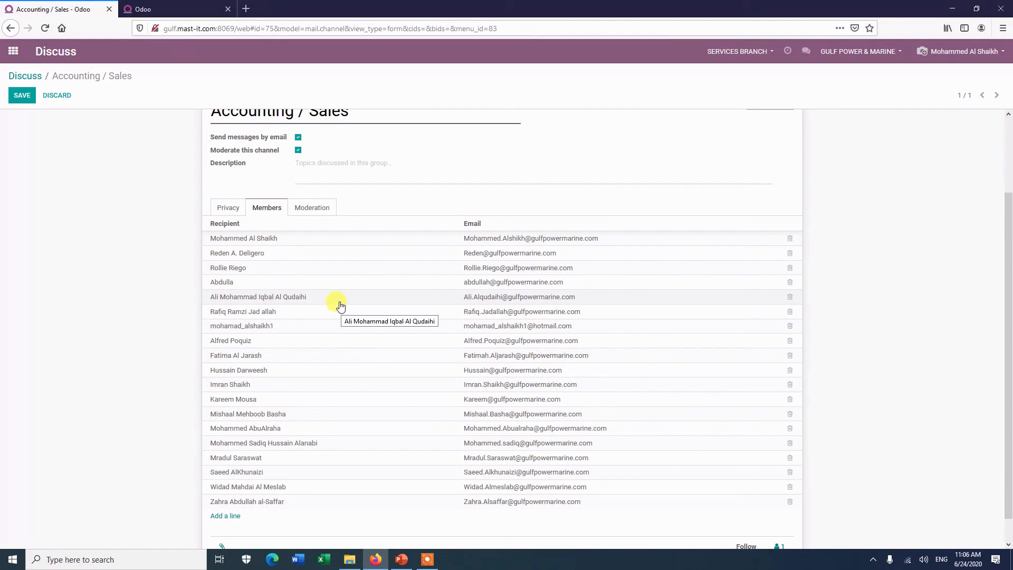
scroll(317, 422, "down", 1)
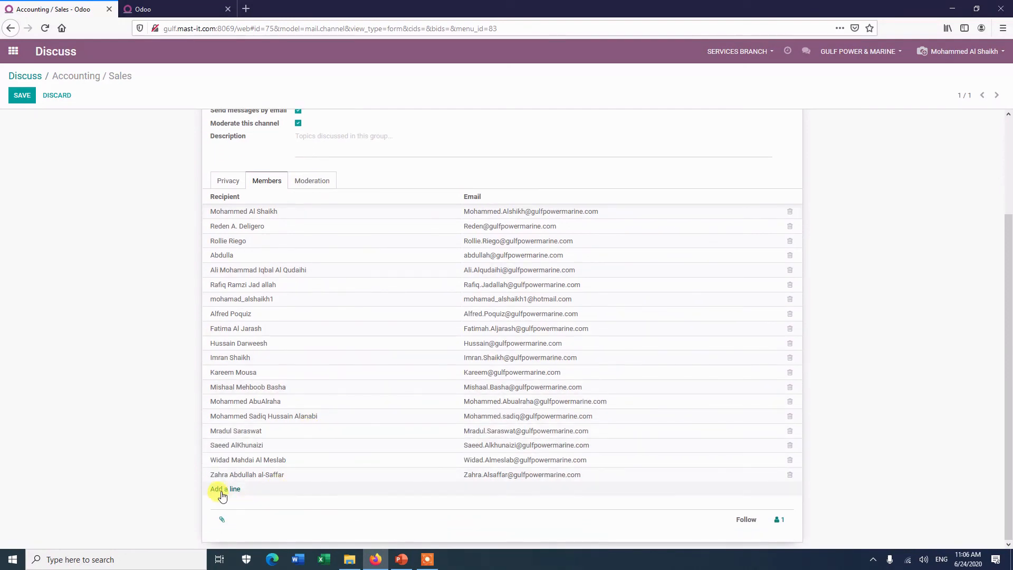
scroll(334, 294, "up", 3)
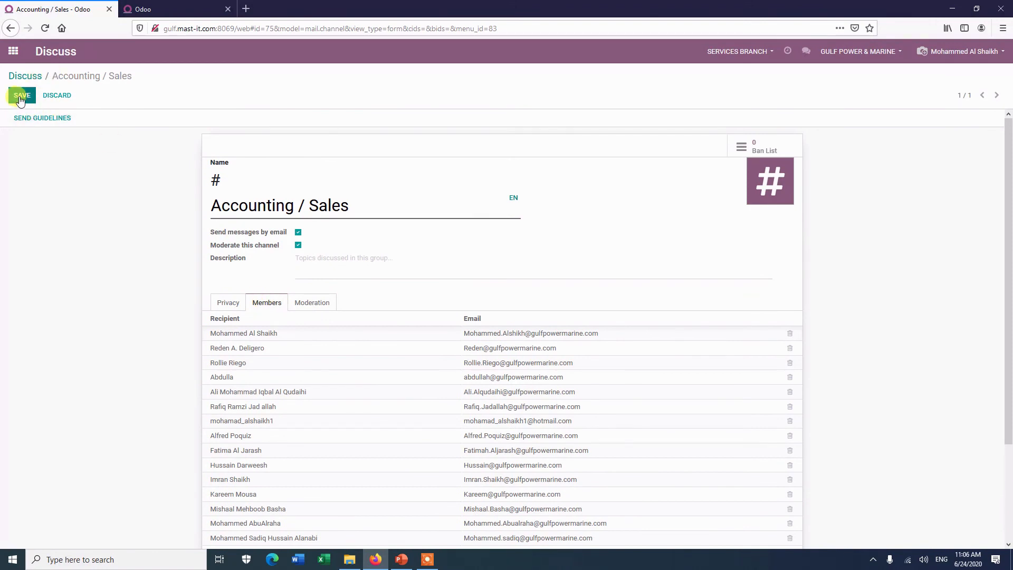
left_click(228, 302)
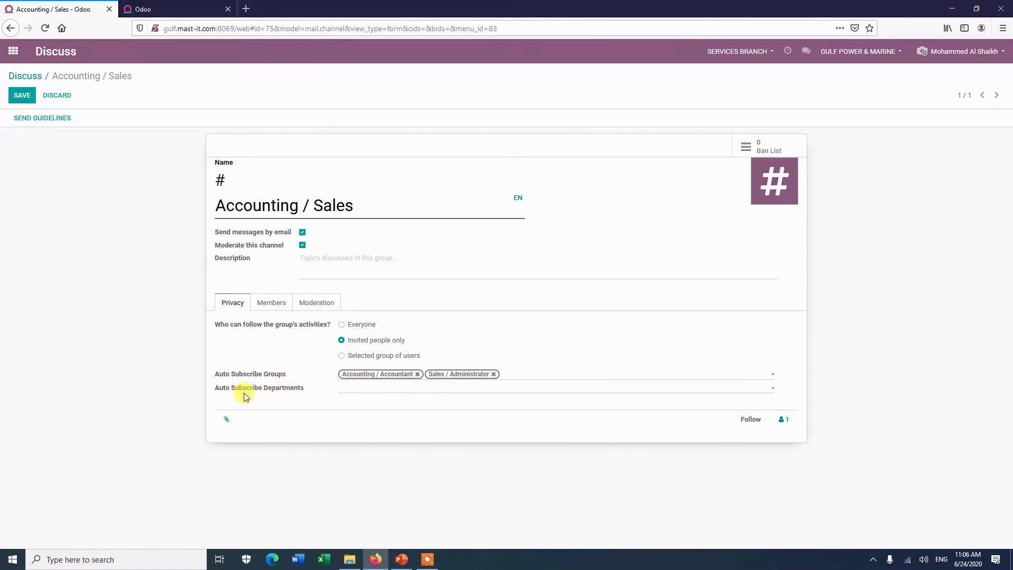
Step: Limit following to the Administration / Access Rights group
left_click(342, 357)
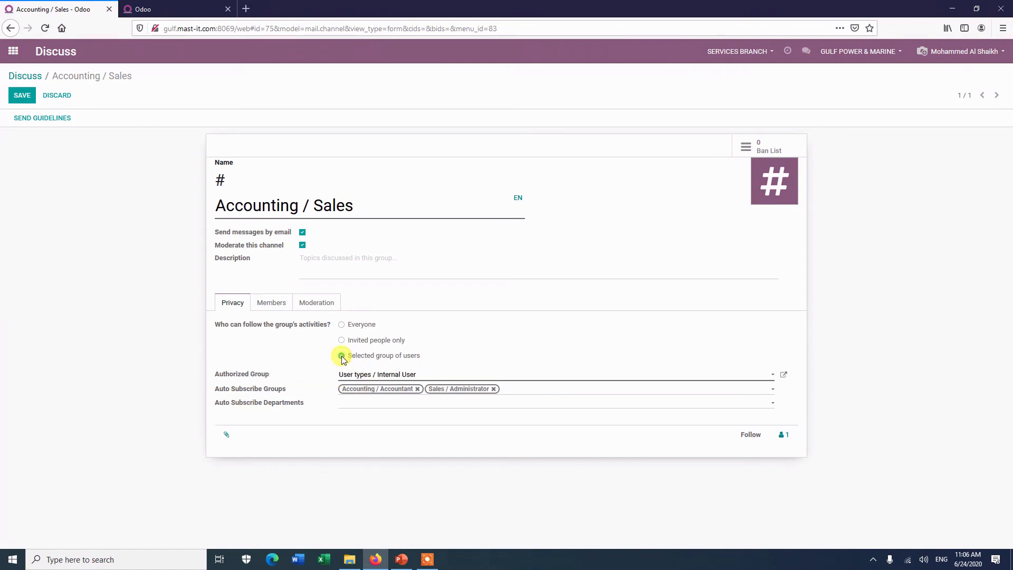
left_click(422, 377)
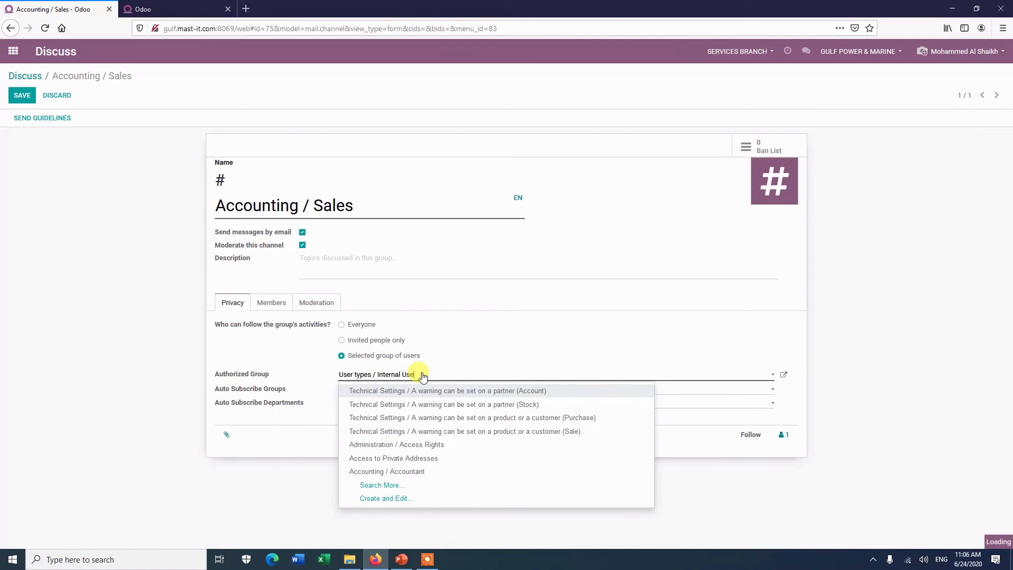
key("BackSpace")
key("BackSpace")
key("BackSpace")
key("BackSpace")
key("BackSpace")
key("BackSpace")
key("BackSpace")
key("BackSpace")
key("BackSpace")
key("BackSpace")
key("BackSpace")
key("BackSpace")
key("BackSpace")
key("BackSpace")
key("BackSpace")
key("BackSpace")
key("BackSpace")
key("BackSpace")
key("BackSpace")
key("BackSpace")
key("BackSpace")
key("BackSpace")
key("BackSpace")
key("BackSpace")
key("BackSpace")
key("BackSpace")
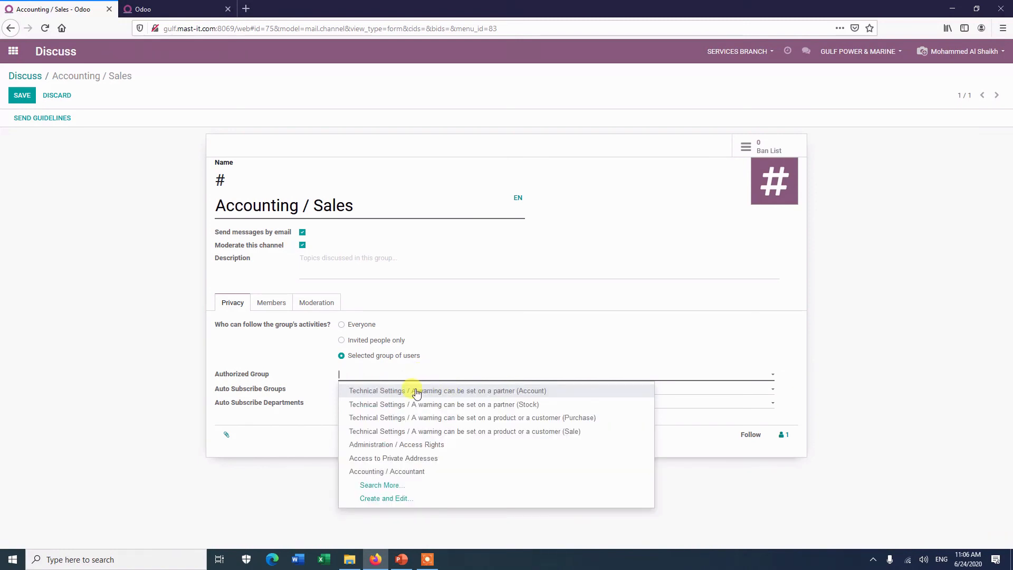
left_click(371, 446)
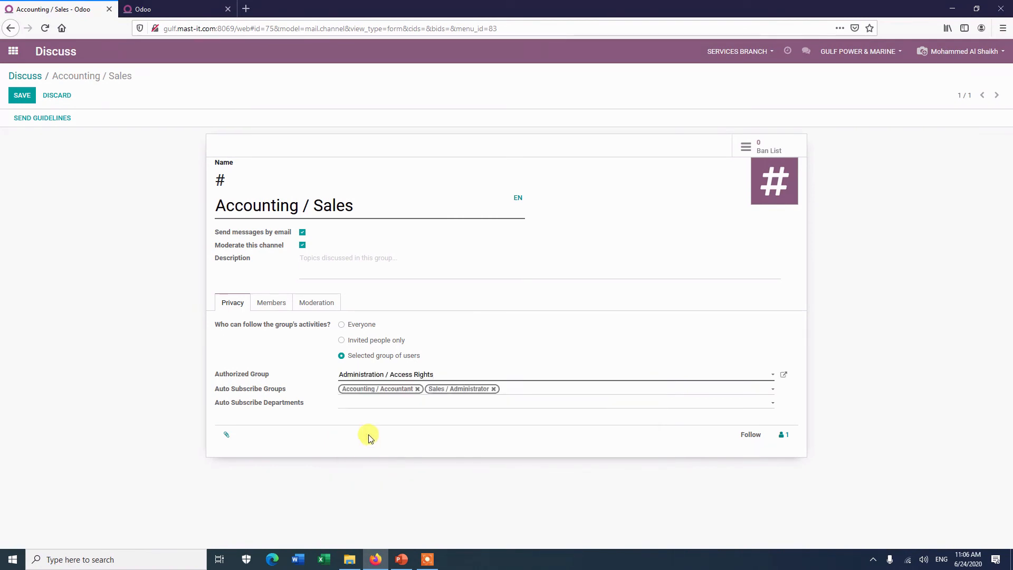
Step: Remove both Auto Subscribe Groups and save the channel settings
left_click(495, 390)
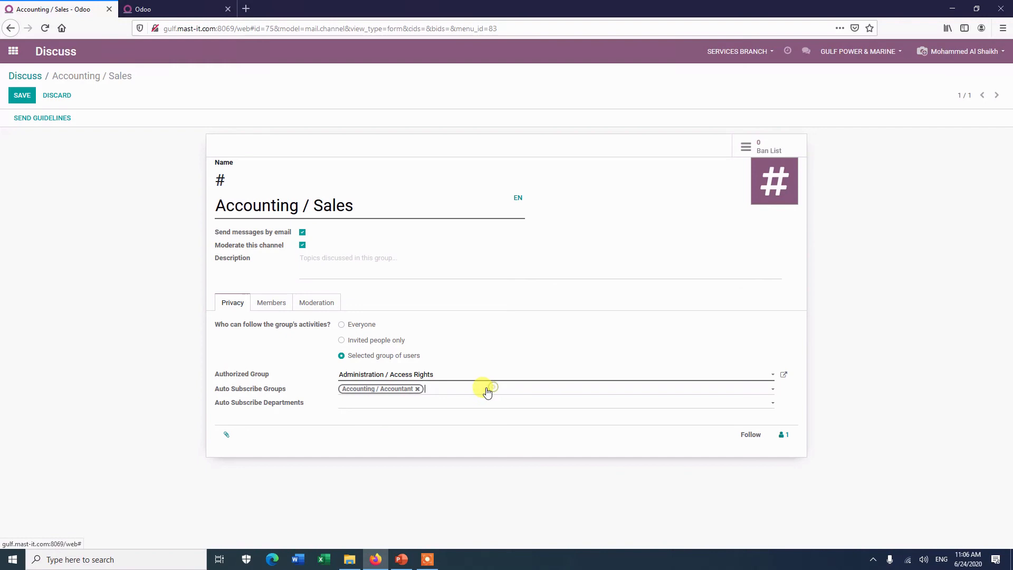
left_click(418, 391)
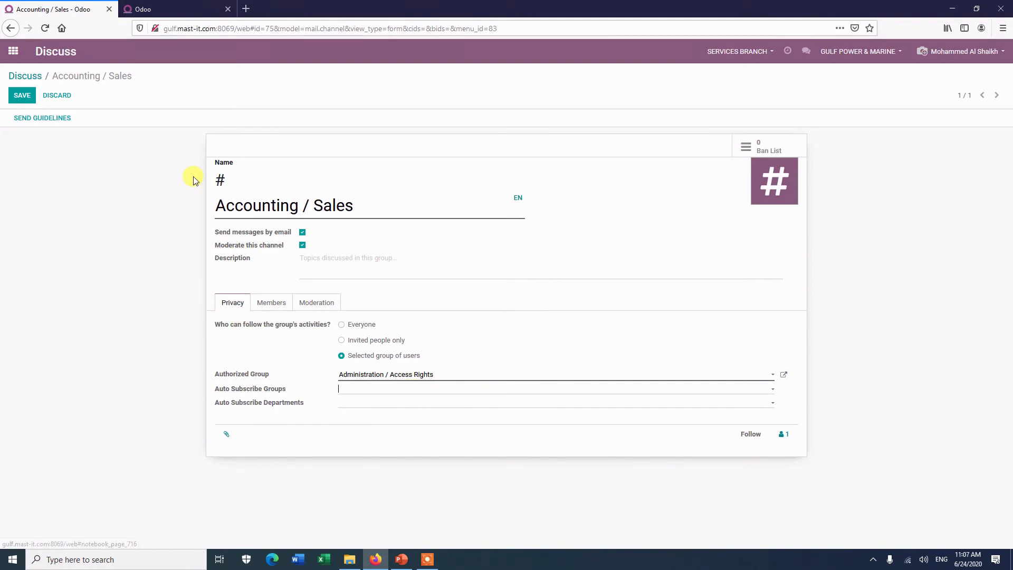
left_click(19, 97)
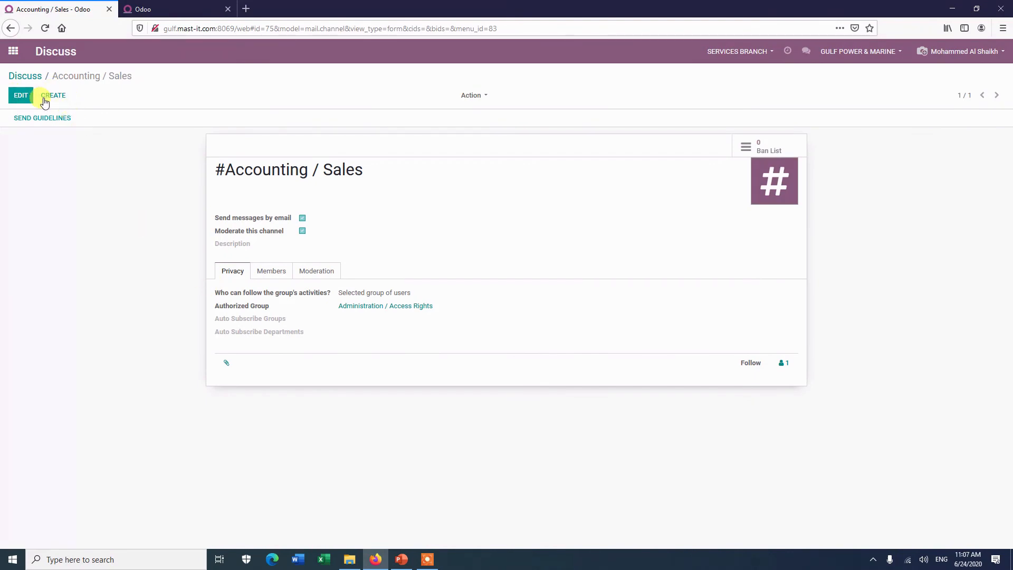
Step: Review the Accounting / Sales channel's member list, then return to its Discuss conversation
left_click(21, 95)
left_click(267, 304)
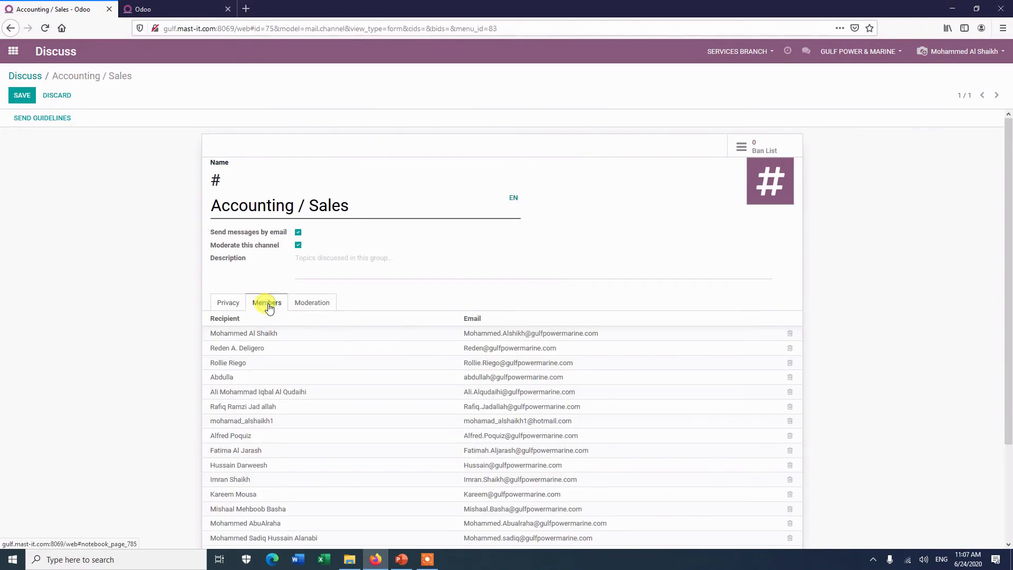
scroll(359, 427, "down", 2)
scroll(340, 407, "up", 2)
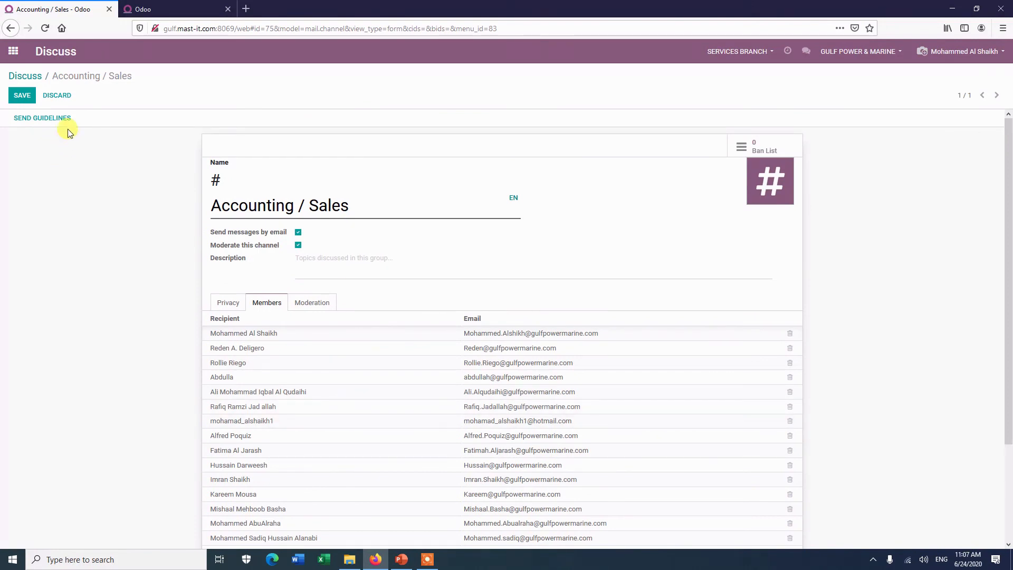
left_click(25, 74)
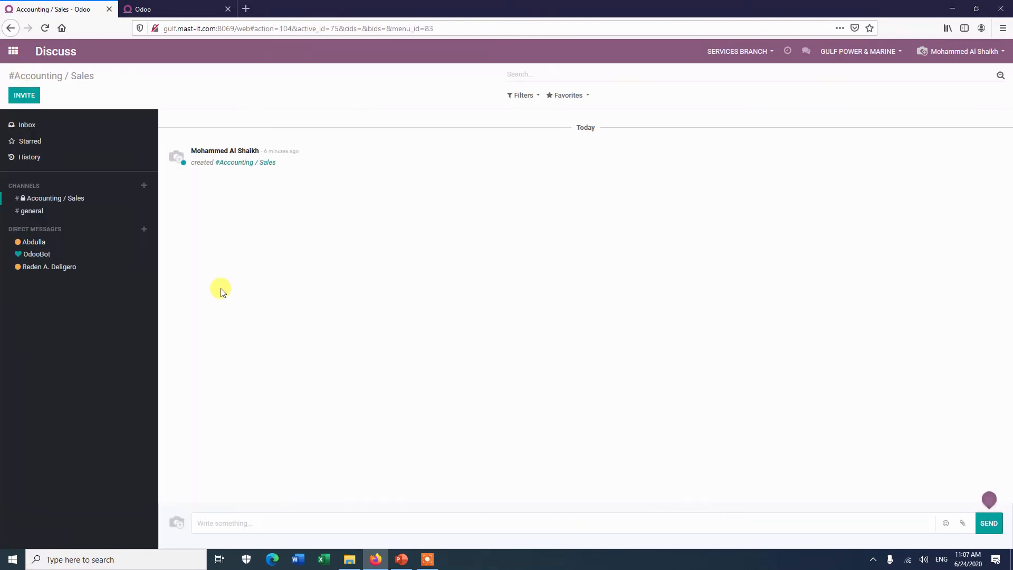
Step: Reopen Accounting / Sales, erase the stray 'g' from its message box, and switch to #general
left_click(47, 202)
type("g")
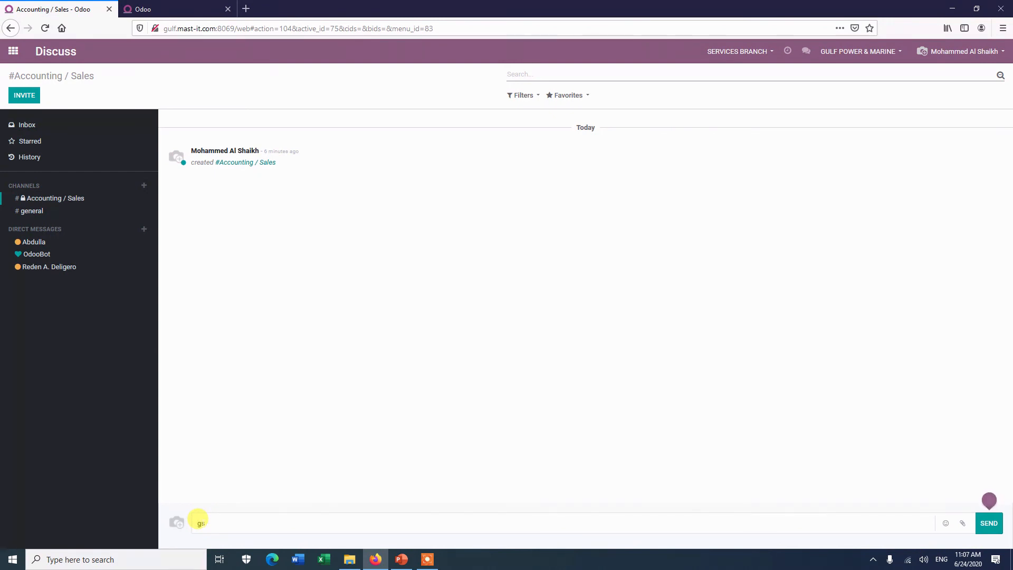
key("BackSpace")
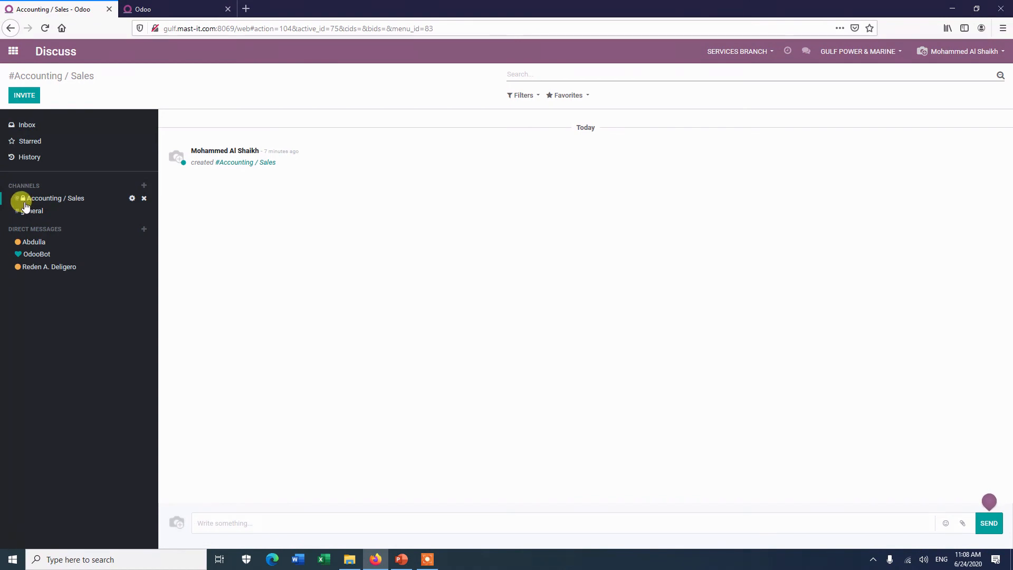
mouse_move(25, 205)
left_click(33, 211)
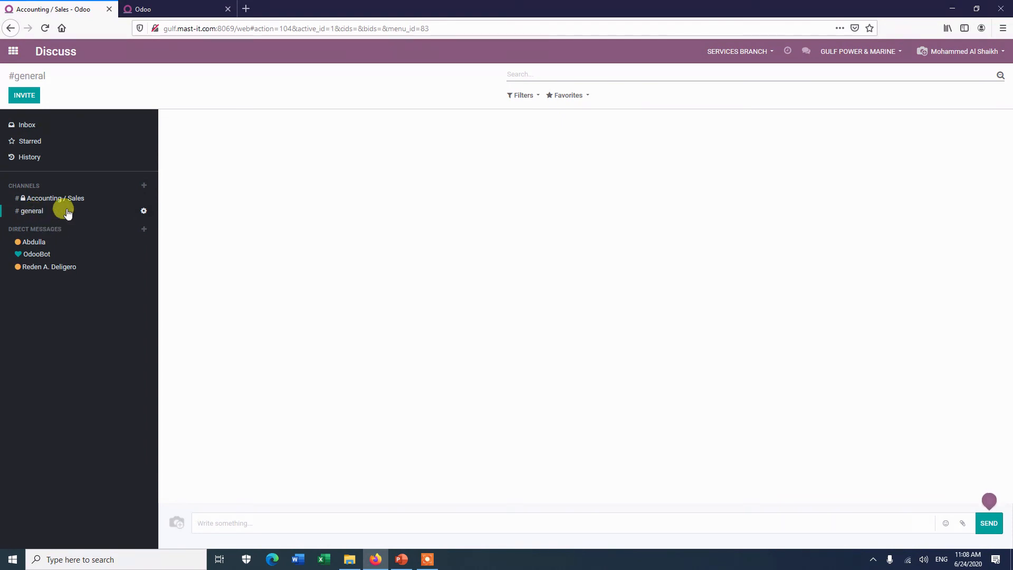
left_click(143, 212)
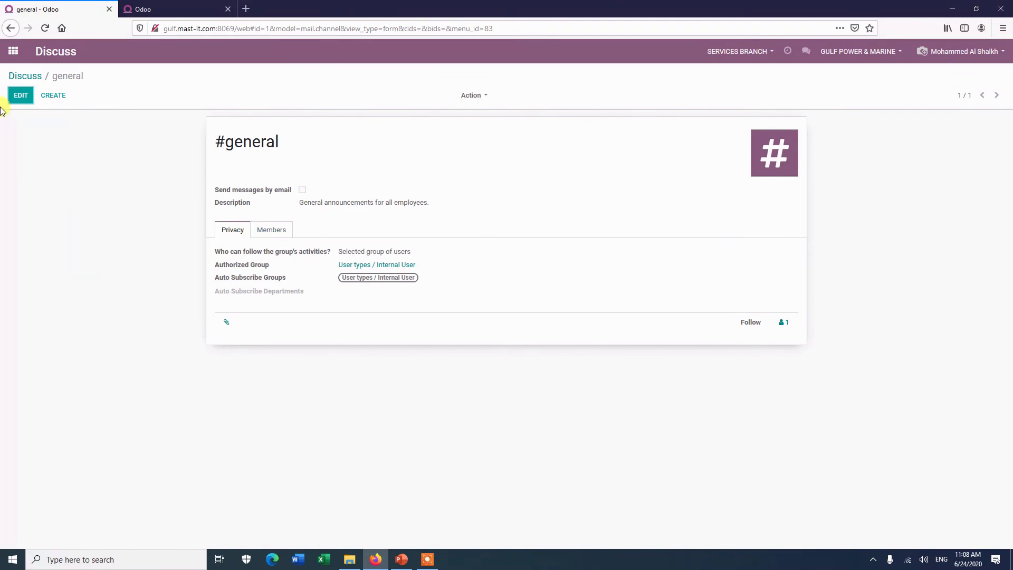
left_click(21, 95)
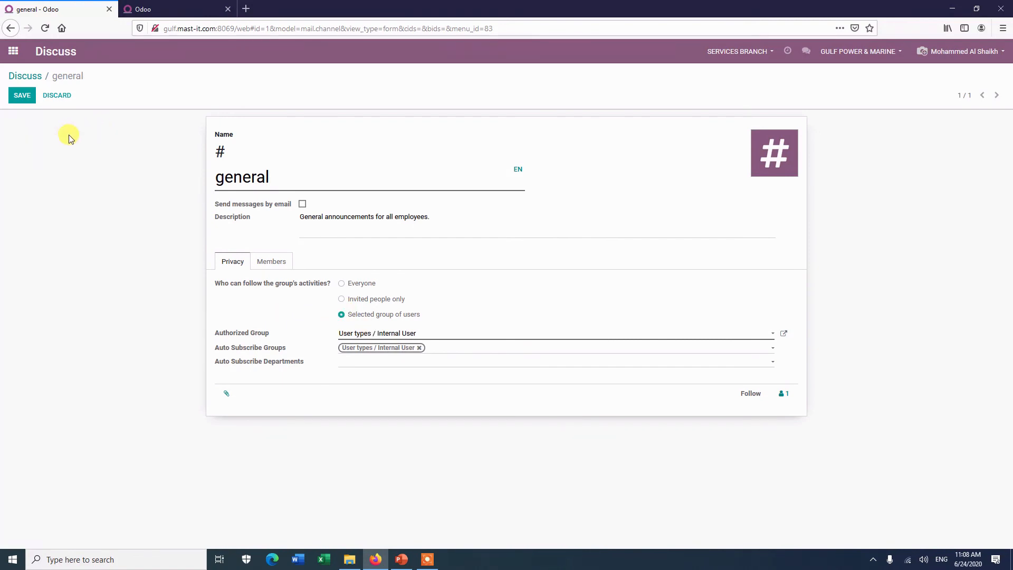
left_click(22, 79)
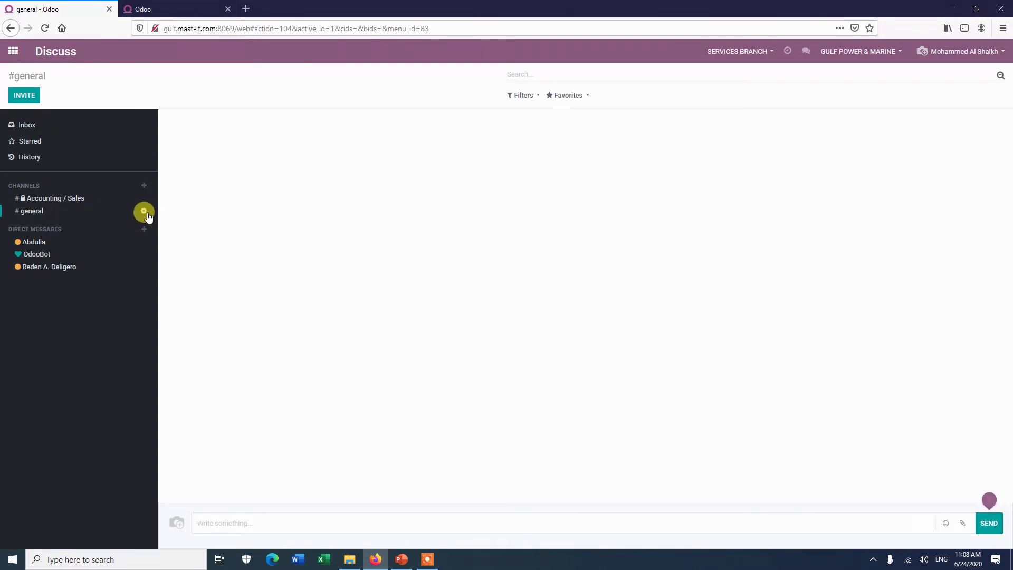
Step: Show the Accounting / Sales conversation and start a new entry under CHANNELS
left_click(46, 214)
left_click(64, 199)
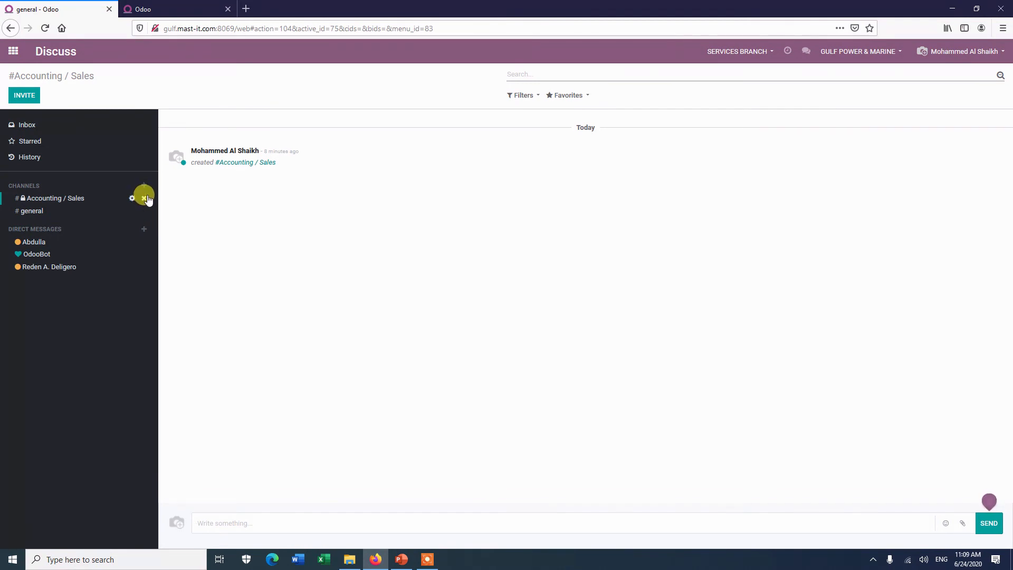
mouse_move(42, 214)
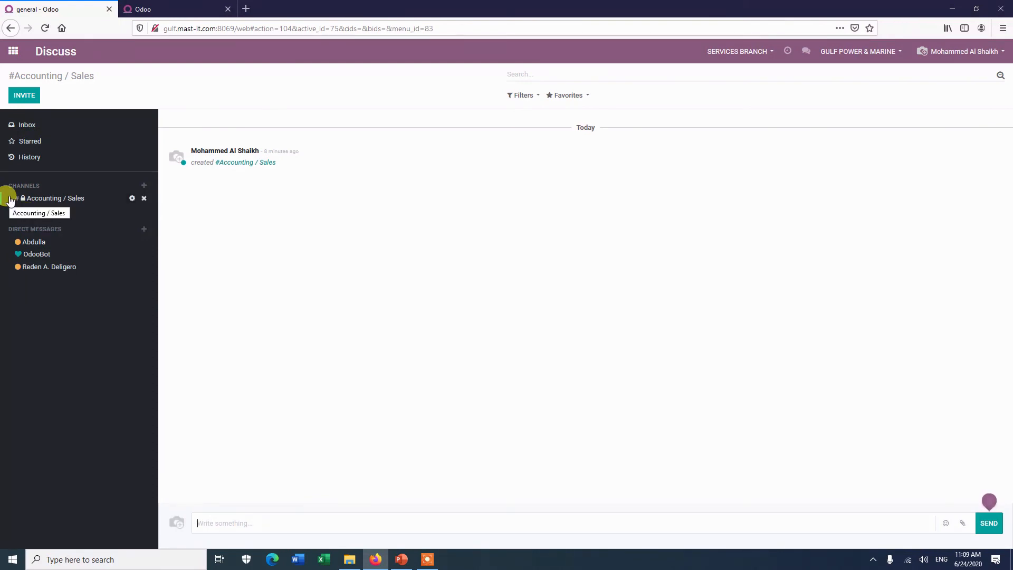
left_click(142, 189)
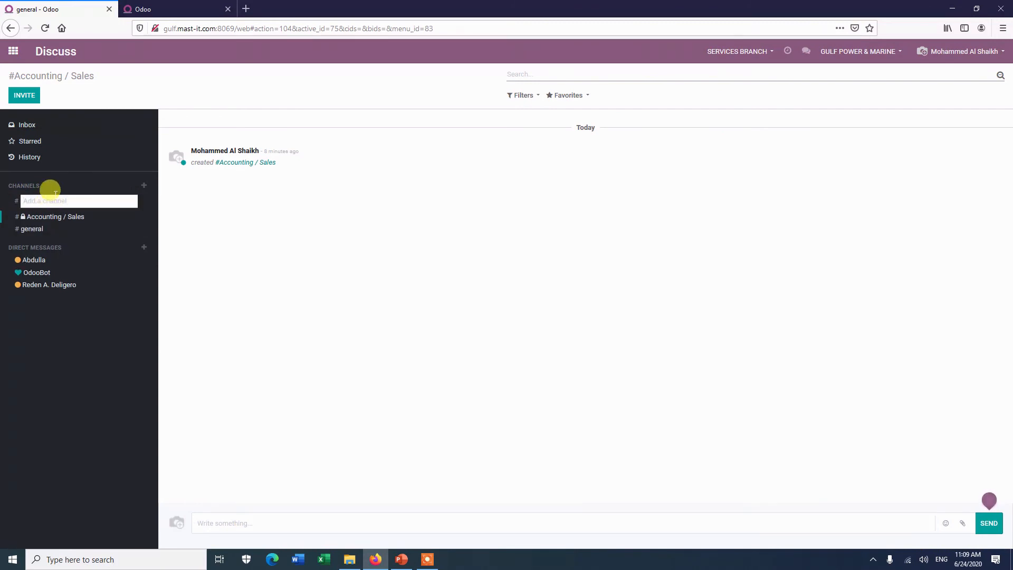
Step: Enter 'All Staffs' as the new channel's name
type("All")
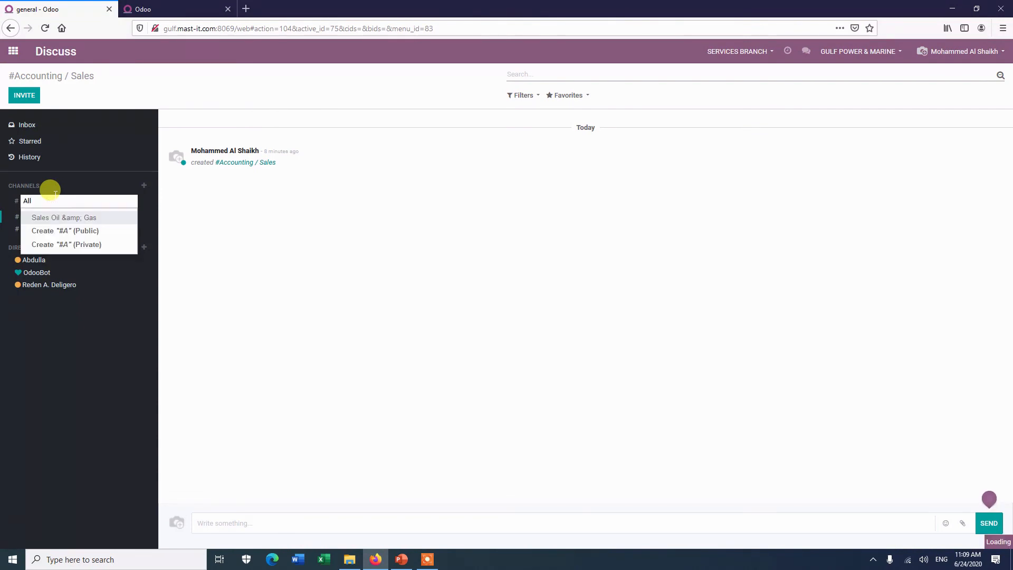
type(" Staffs")
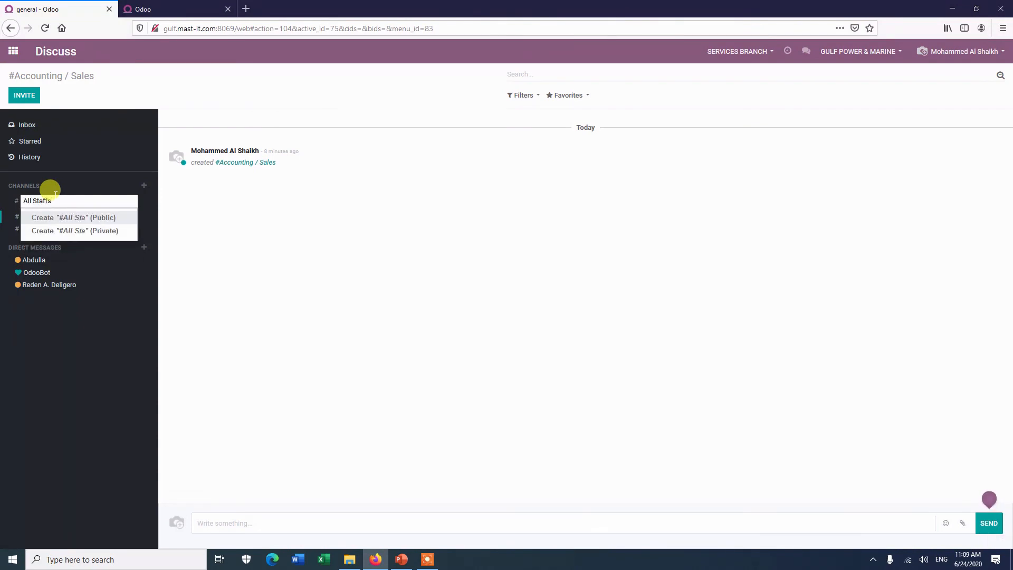
Step: Create public #All Staffs, then save Accounting / Sales with moderation off and Everyone allowed to follow
left_click(102, 220)
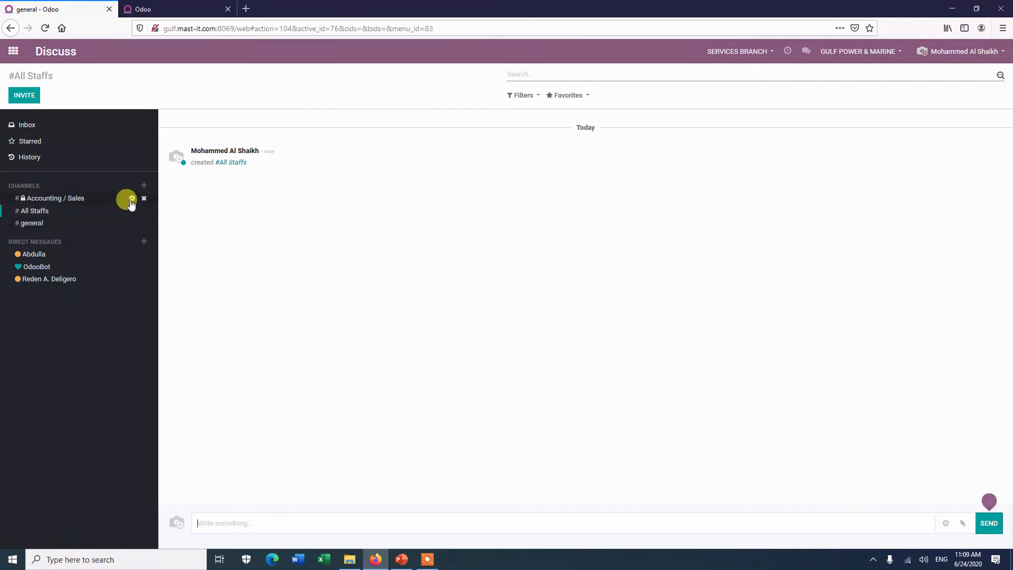
left_click(130, 199)
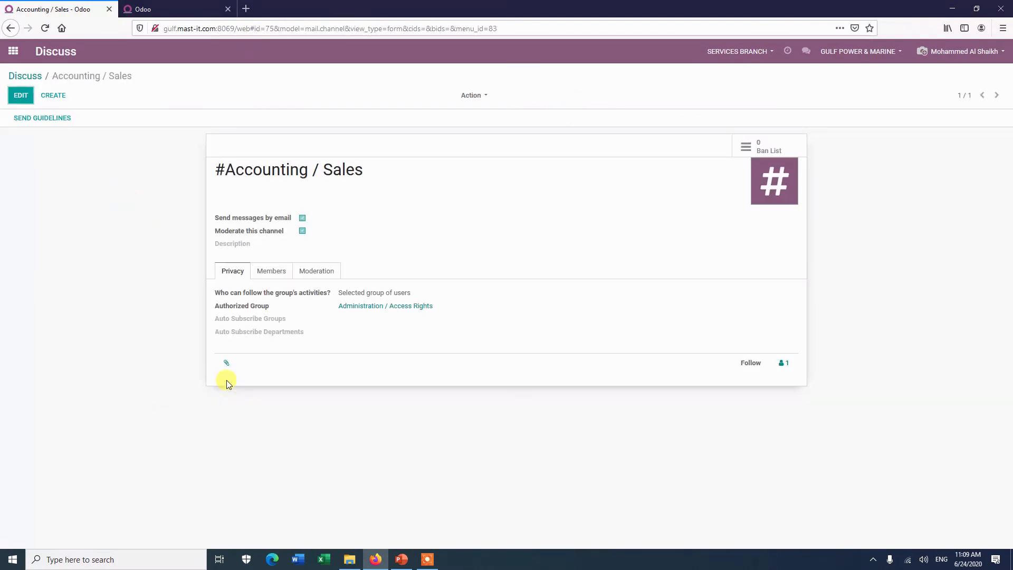
left_click(22, 95)
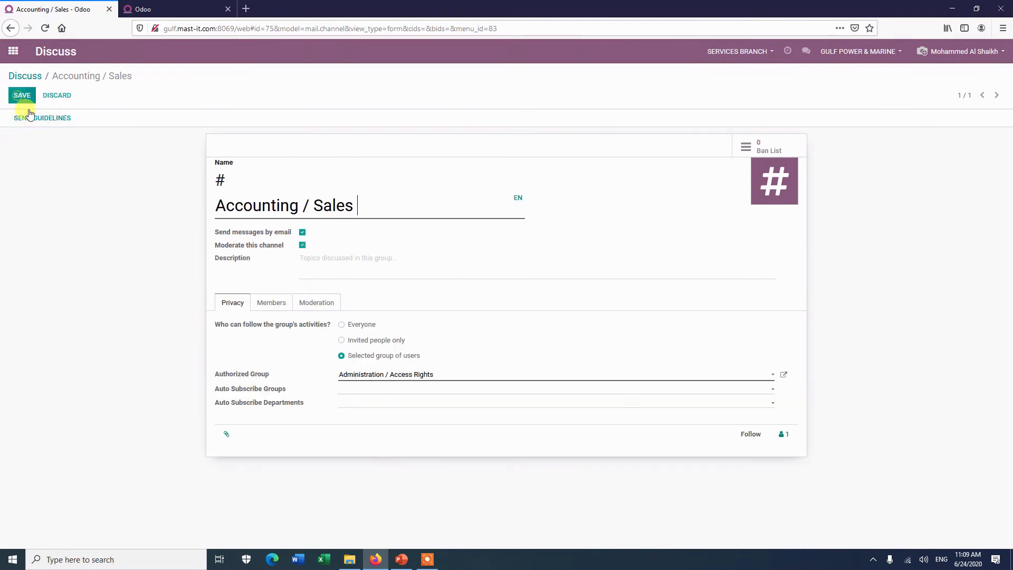
left_click(303, 246)
left_click(302, 246)
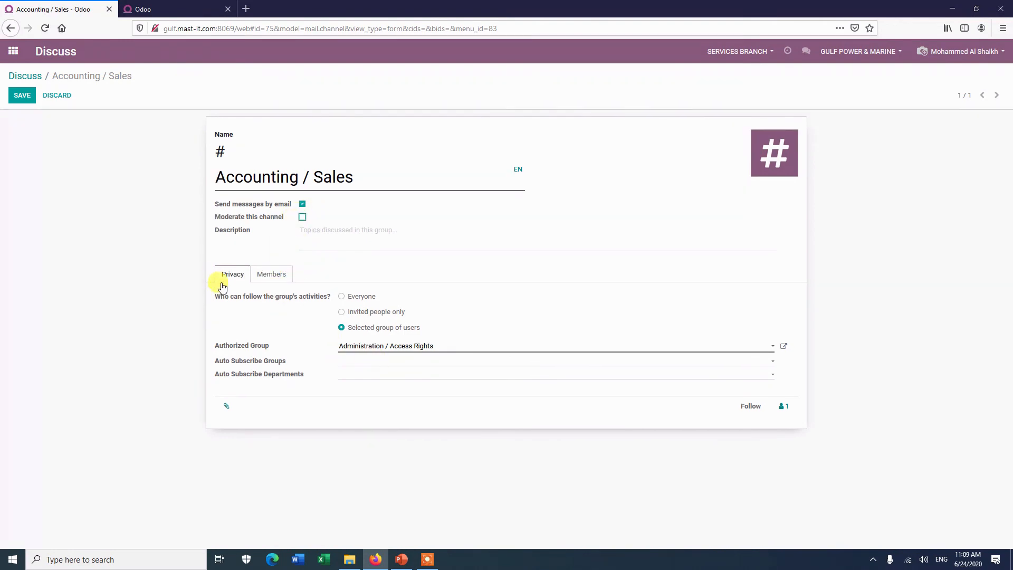
left_click(341, 297)
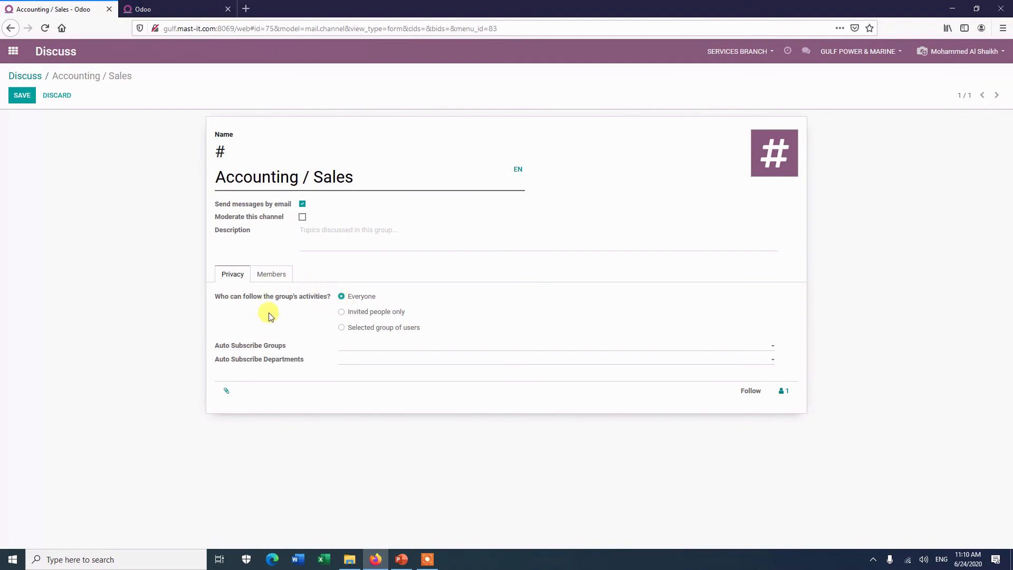
left_click(23, 96)
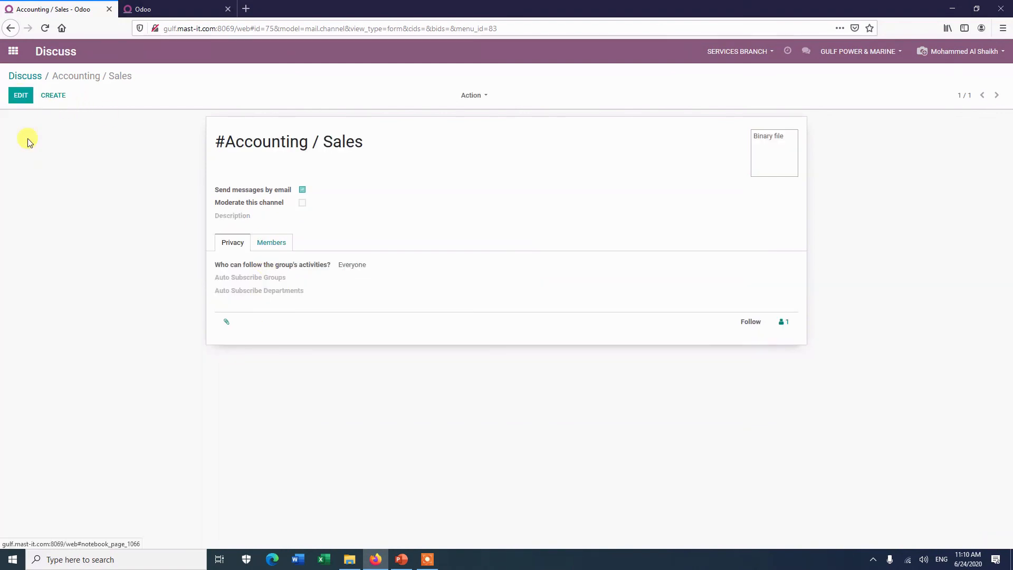
Step: Check the Accounting / Sales Members and Privacy tabs, then return to the #All Staffs conversation
left_click(21, 95)
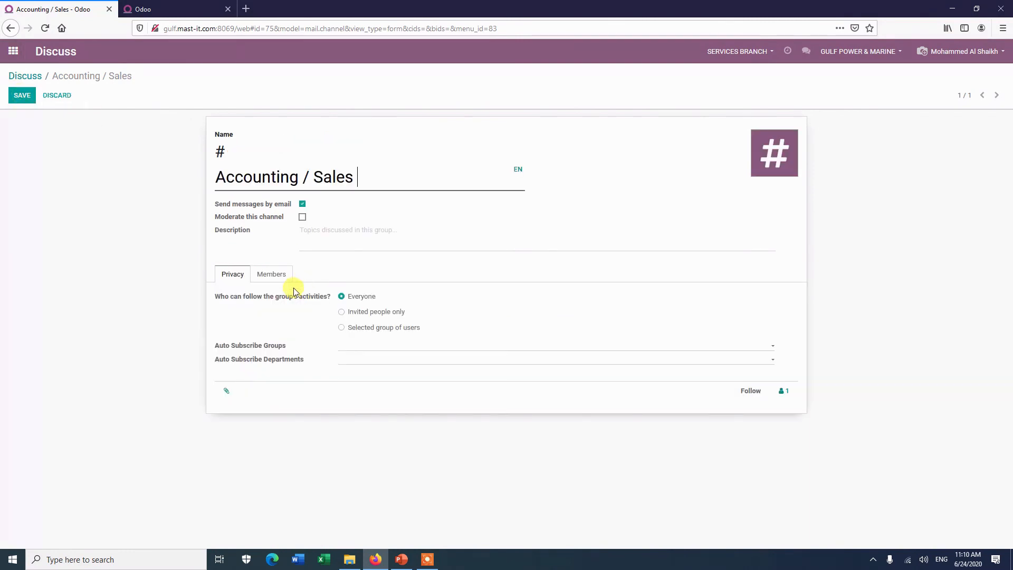
left_click(269, 275)
scroll(369, 417, "down", 2)
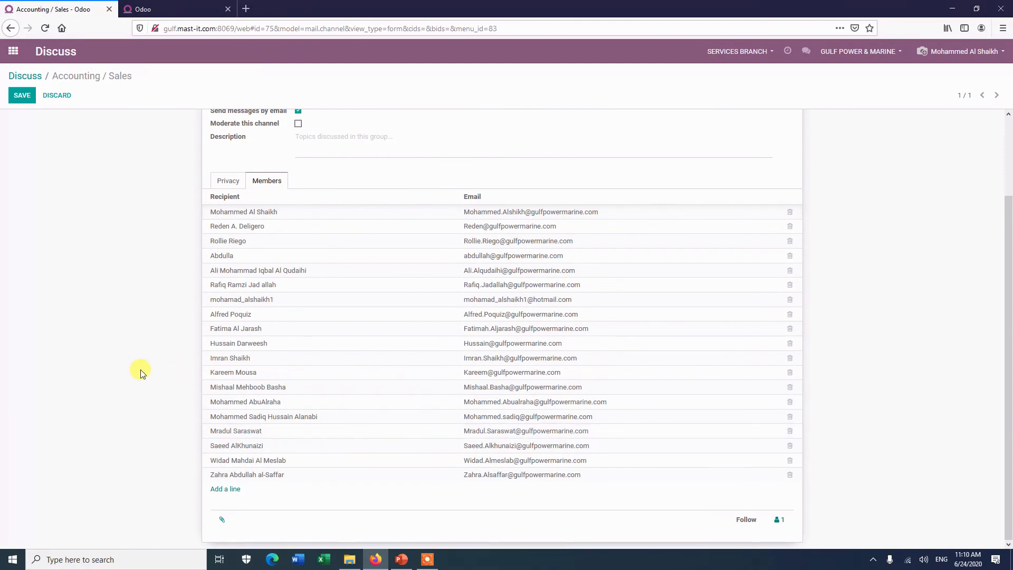
scroll(142, 373, "up", 3)
left_click(222, 276)
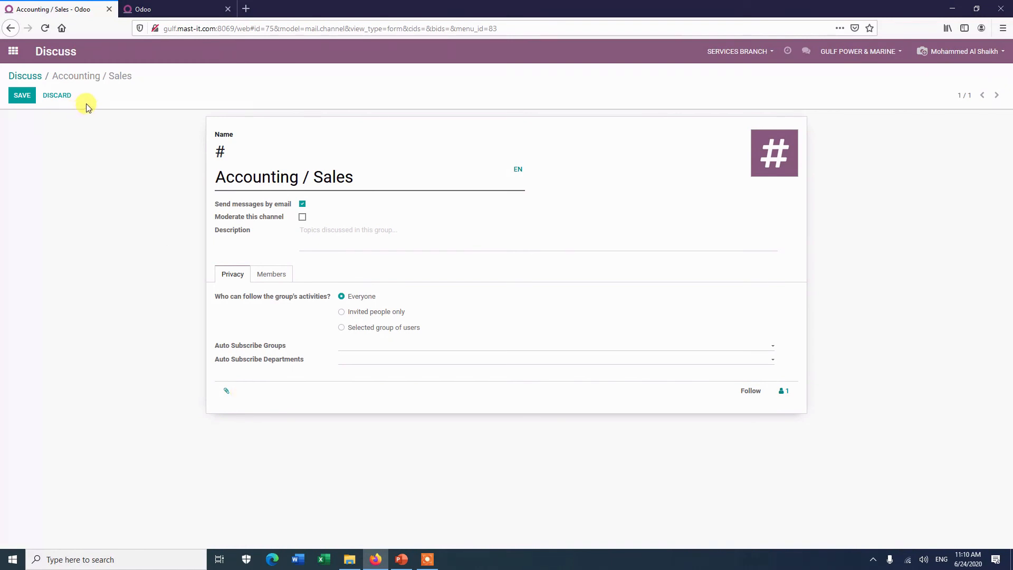
left_click(24, 75)
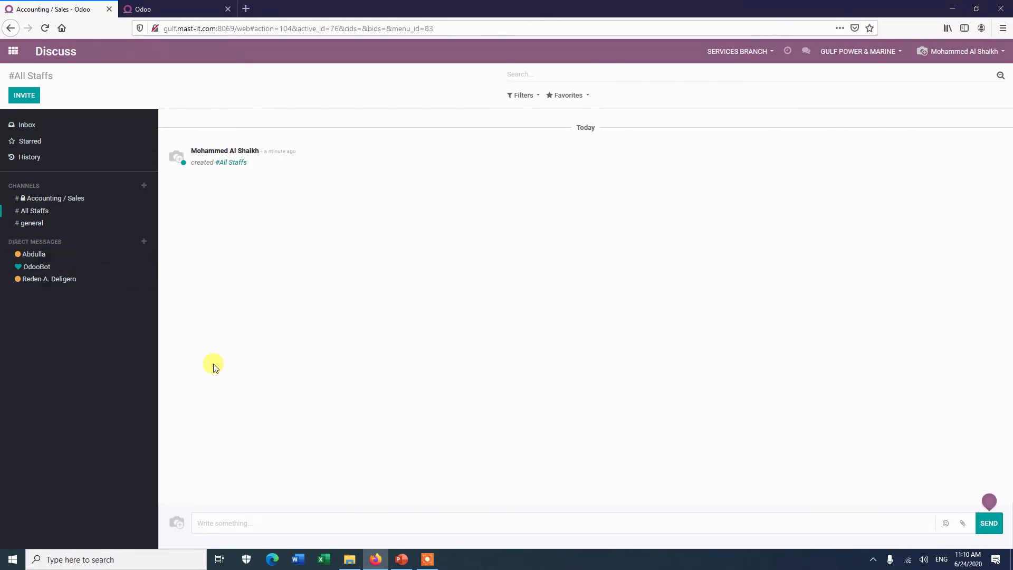
left_click(417, 517)
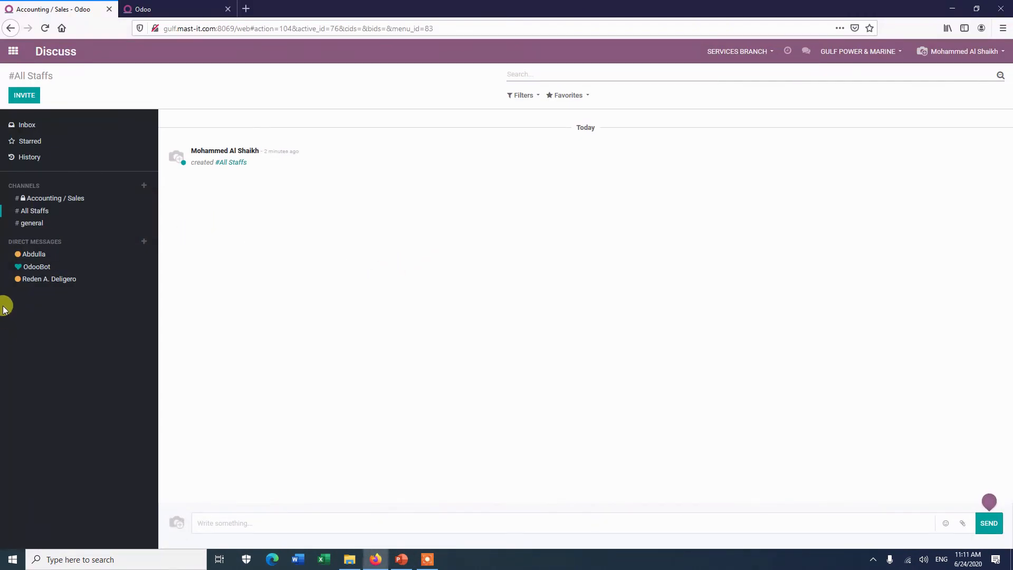
left_click(144, 242)
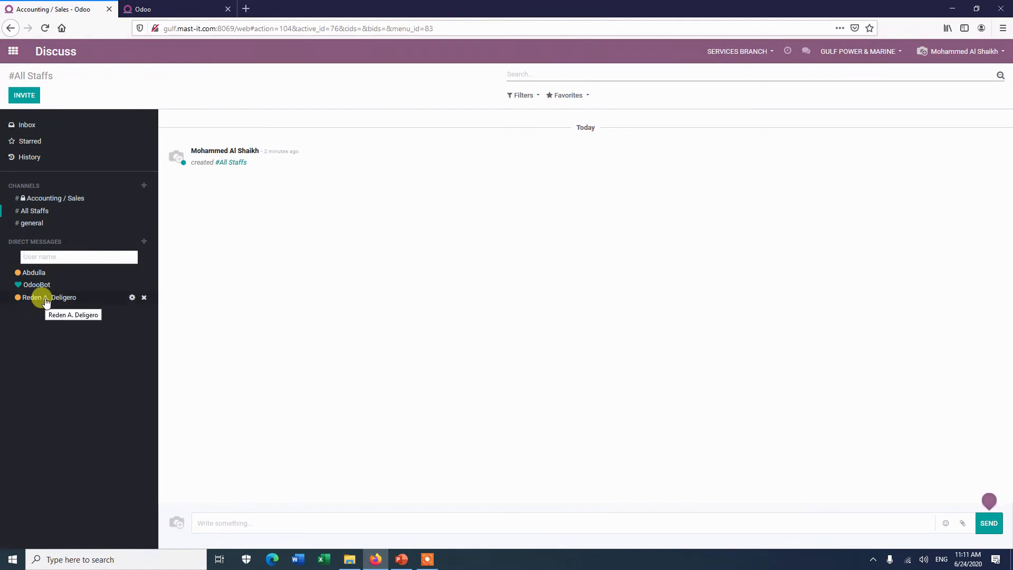
left_click(133, 299)
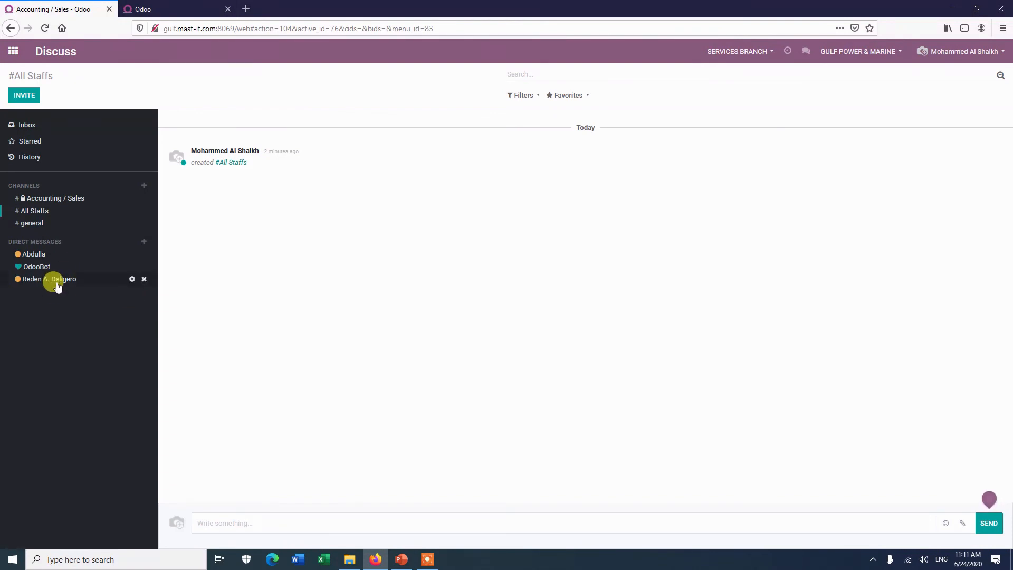
left_click(132, 279)
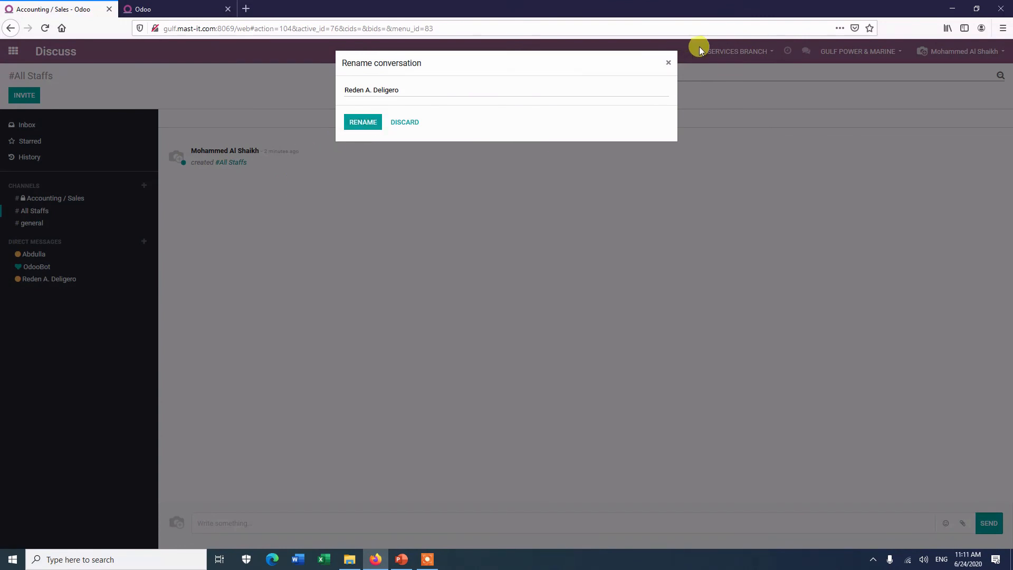
left_click(669, 64)
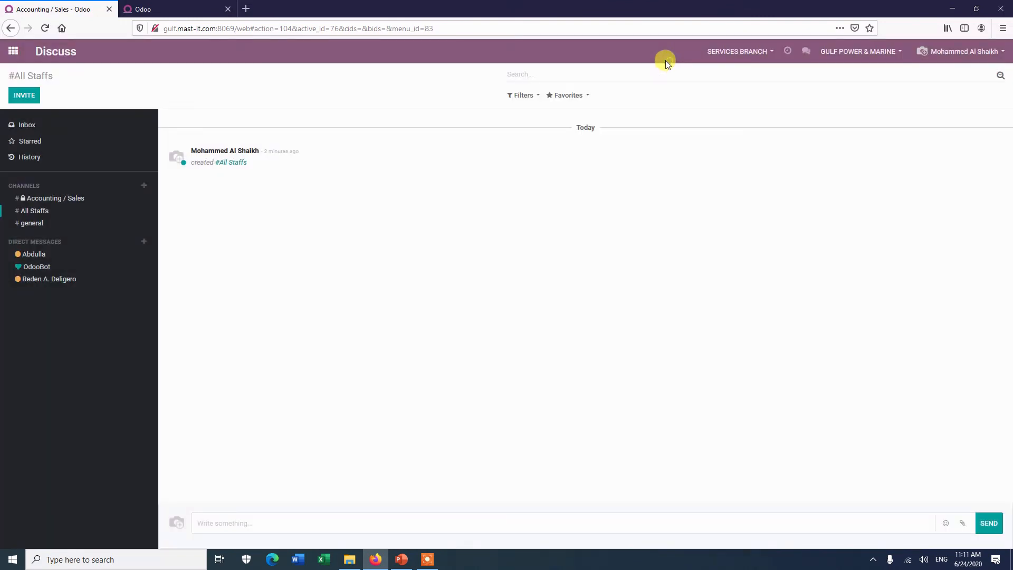
Step: Open the direct message and OdooBot conversations, then go to the main apps grid
left_click(37, 285)
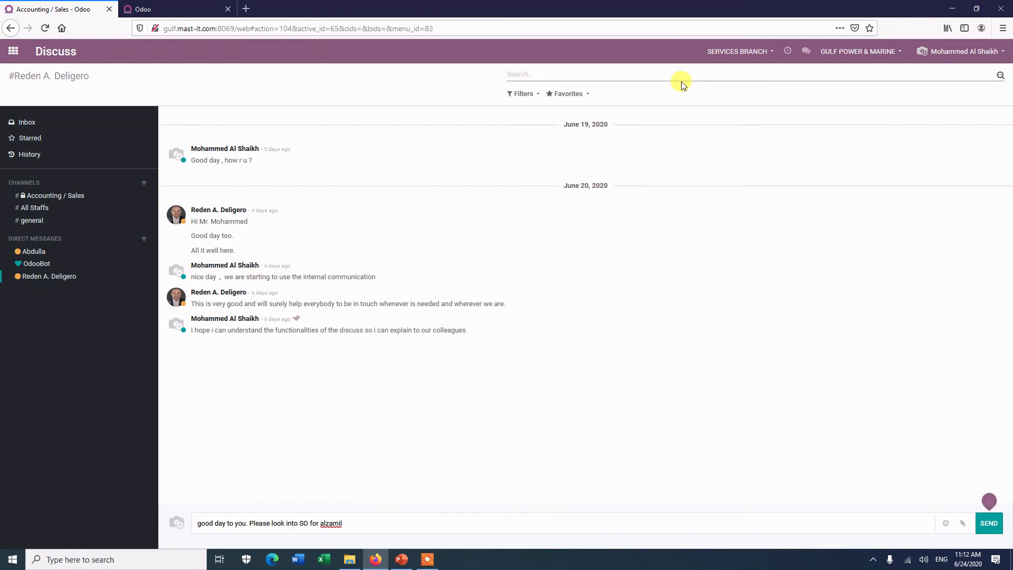
left_click(807, 53)
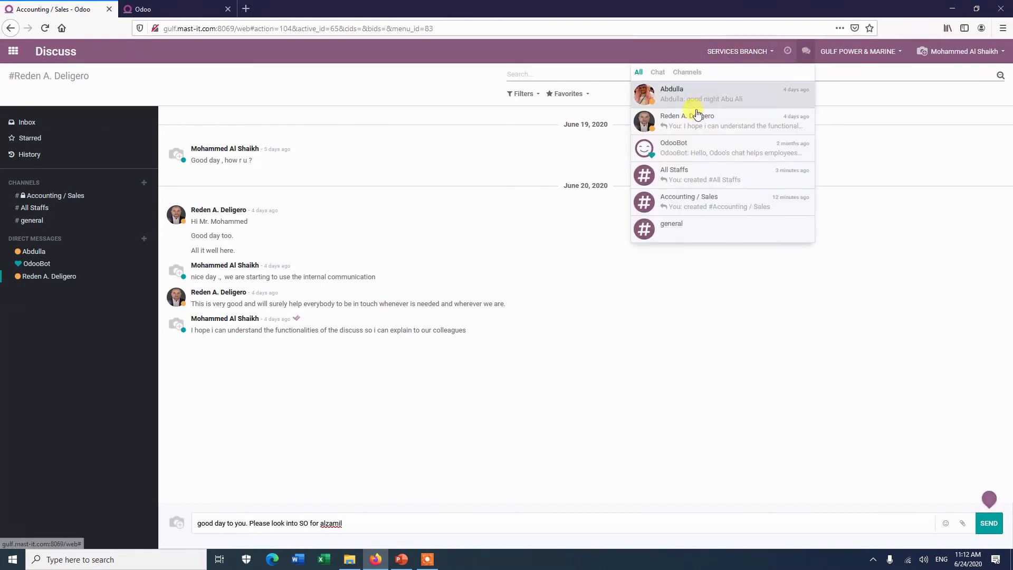
left_click(682, 145)
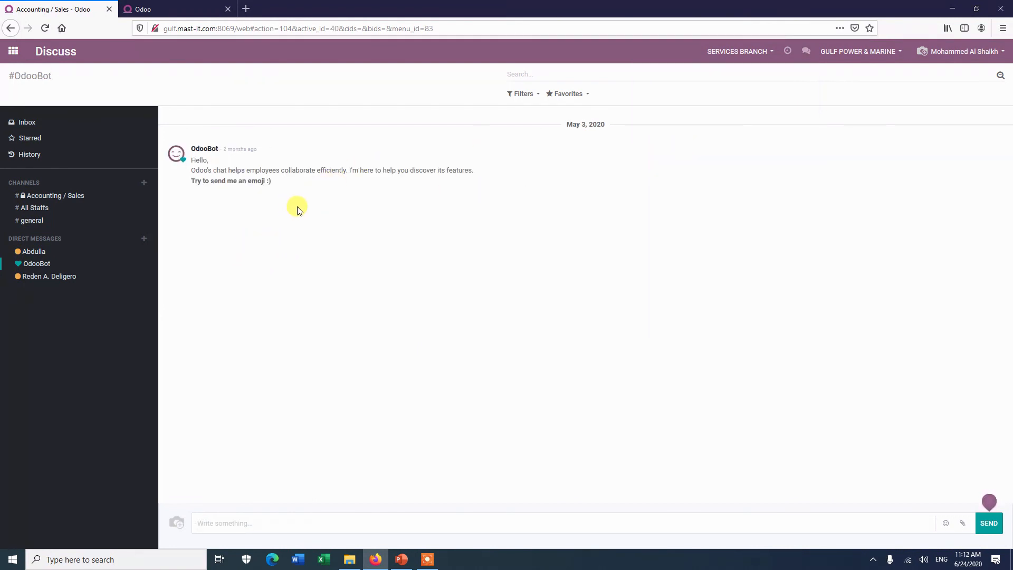
left_click(13, 52)
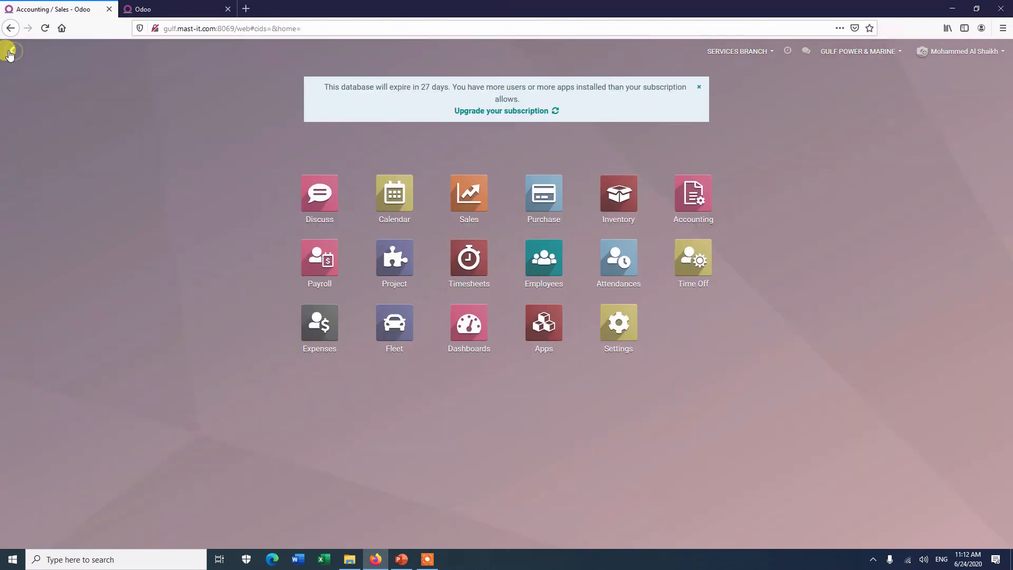
Step: Open Accounting, start a chat window with a colleague, then return to the empty Discuss Inbox
left_click(690, 189)
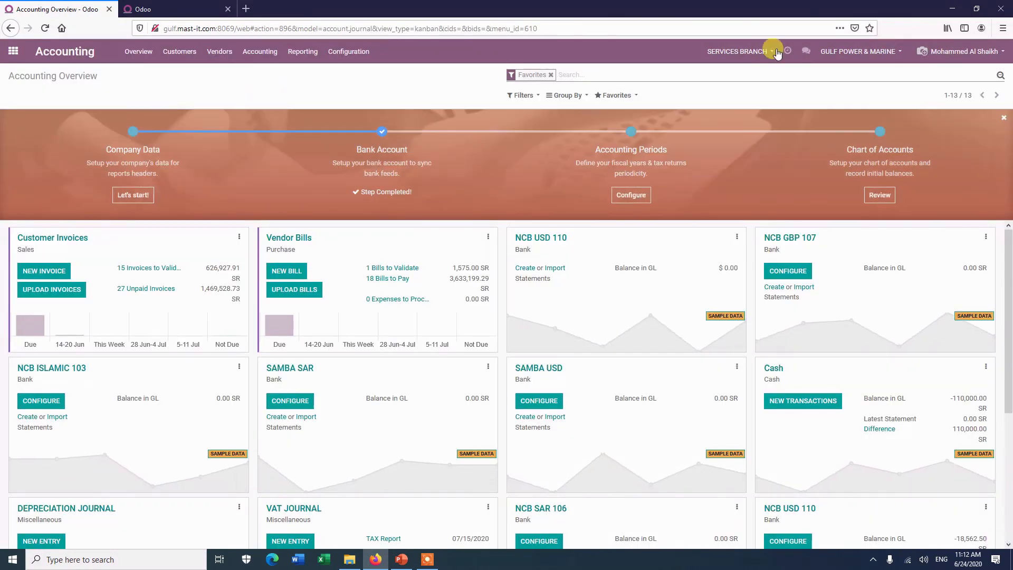
left_click(805, 51)
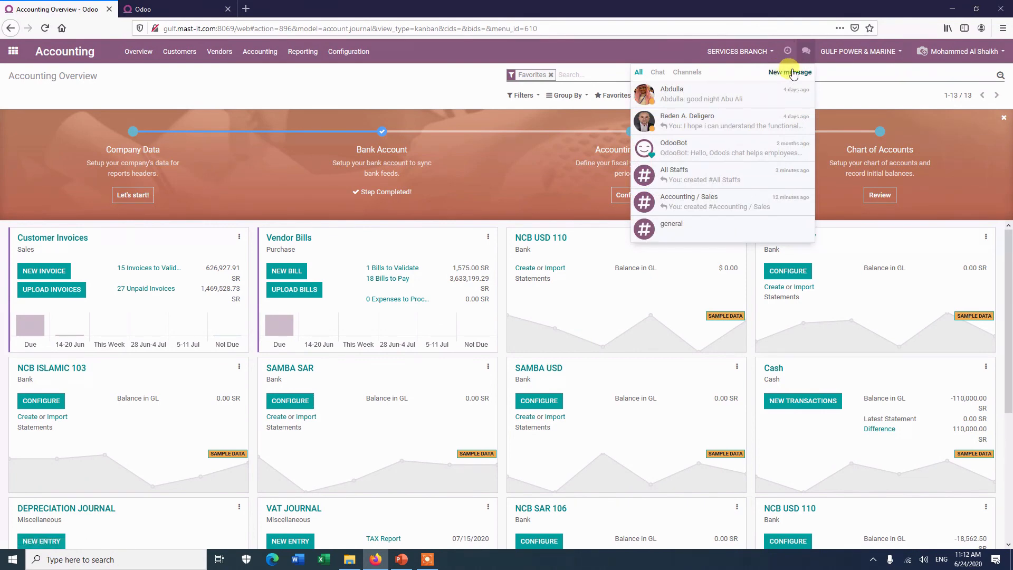
left_click(699, 120)
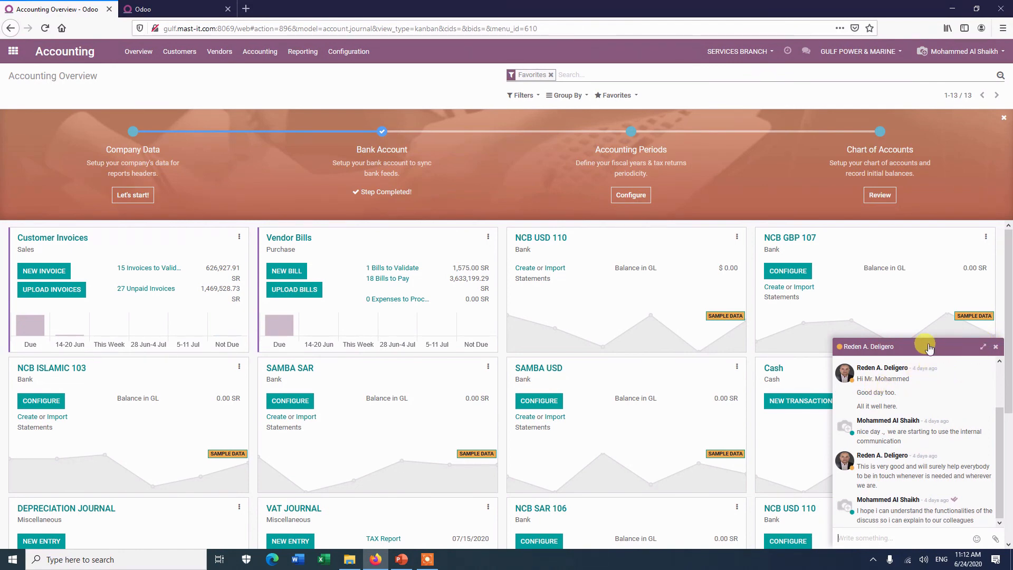
left_click(850, 537)
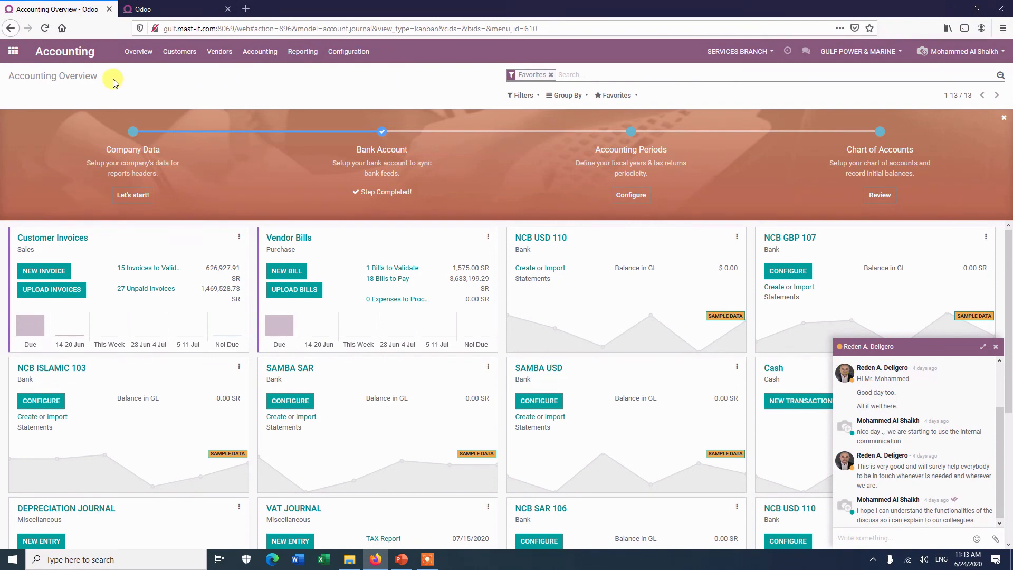
left_click(13, 51)
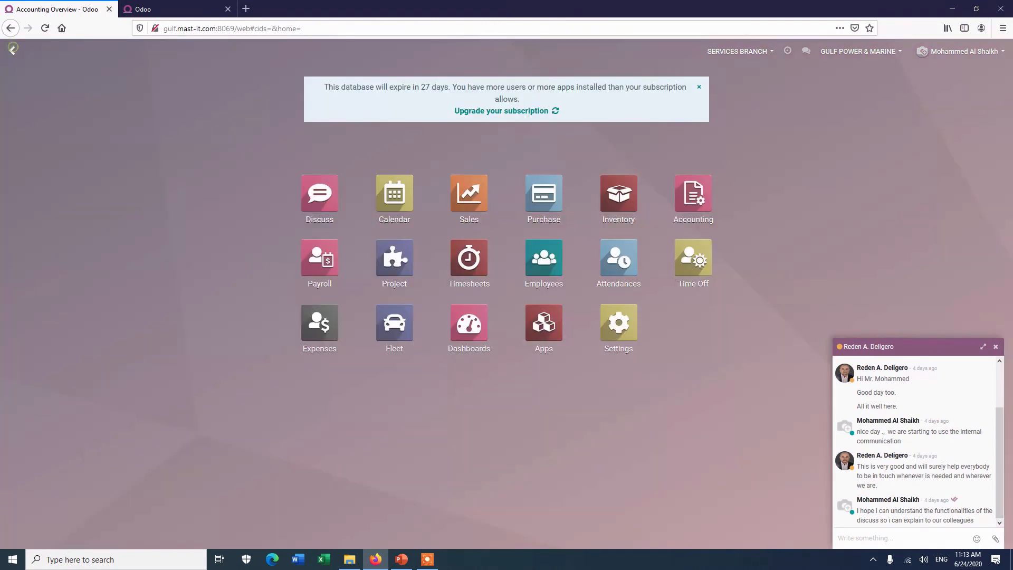
left_click(320, 196)
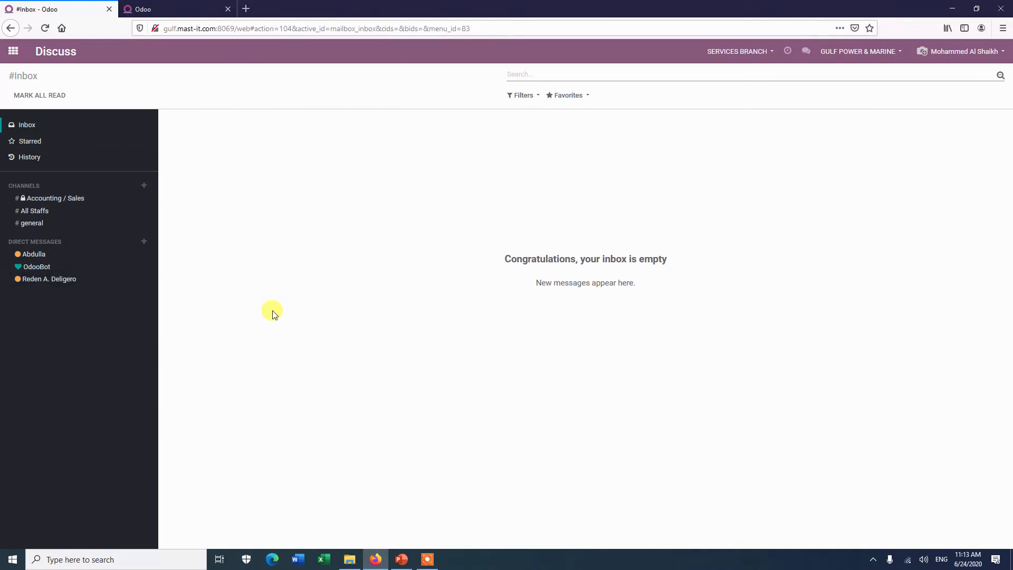
Step: Back in Firefox, pin the Discuss inbox tab and duplicate the sale order S00169 tab
left_click(401, 560)
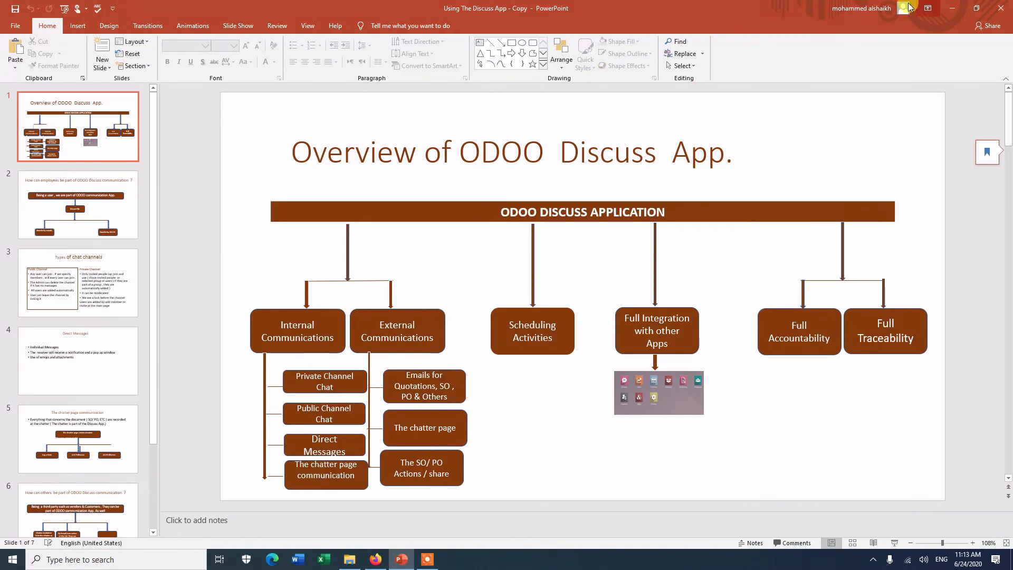
left_click(960, 9)
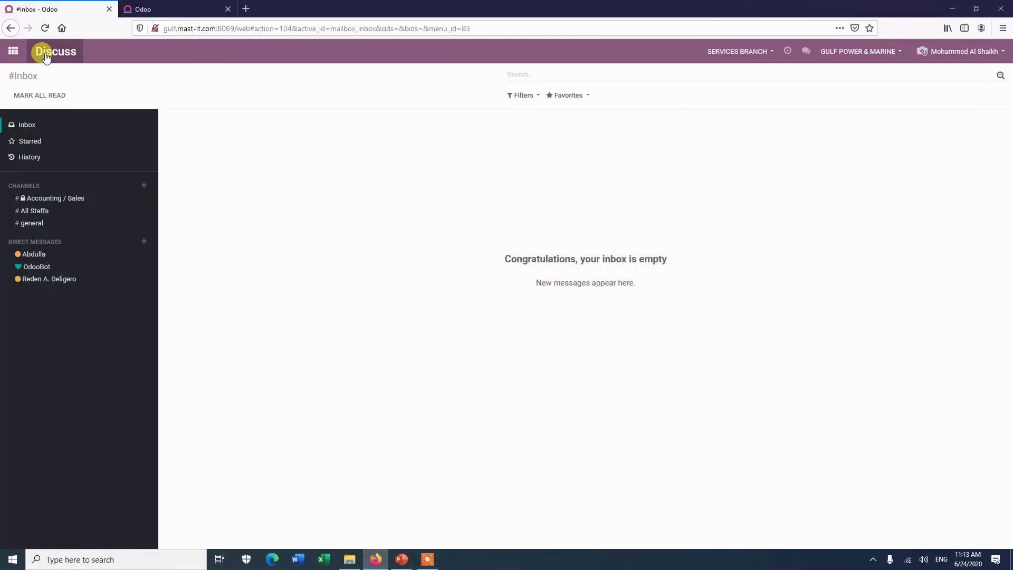
right_click(77, 9)
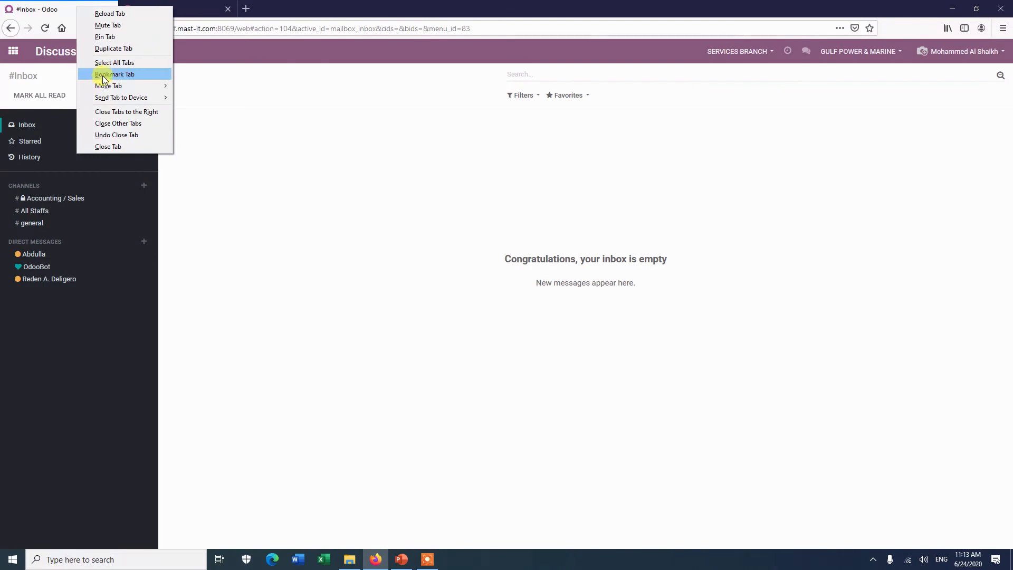
left_click(108, 38)
right_click(67, 9)
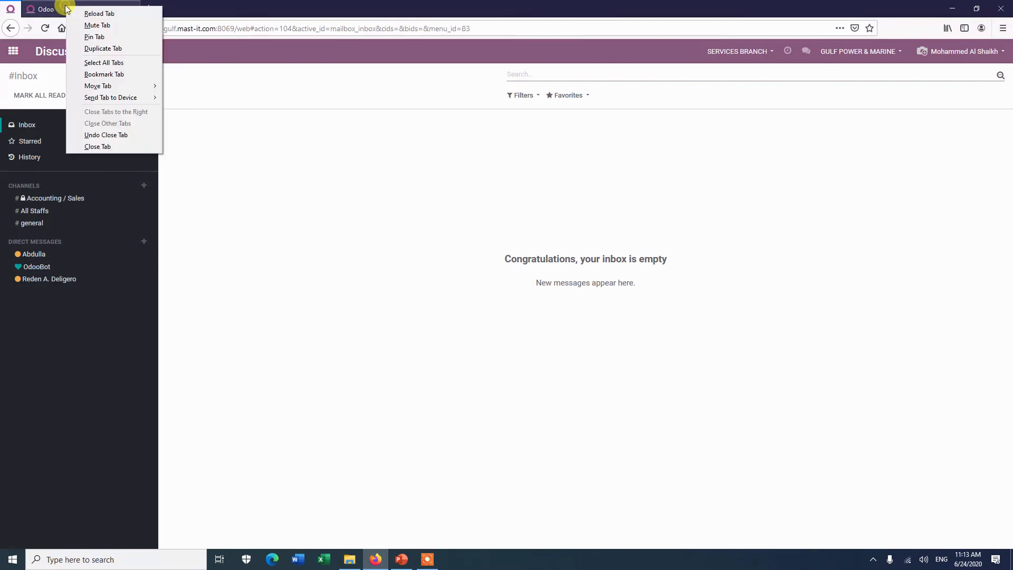
left_click(99, 49)
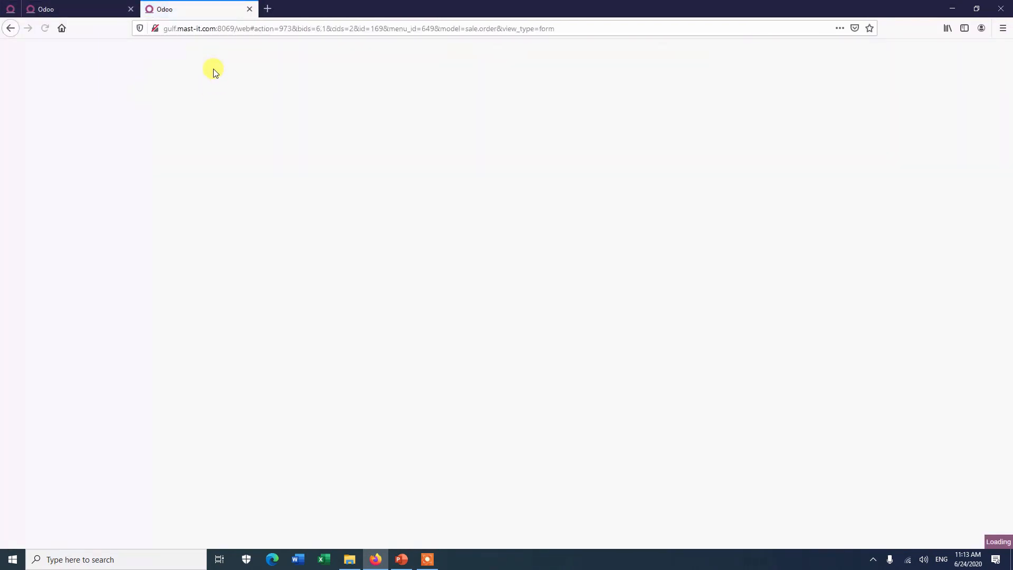
Step: Close the duplicated S00169 tab and the colleague's chat, then show the order's follower options
left_click(65, 12)
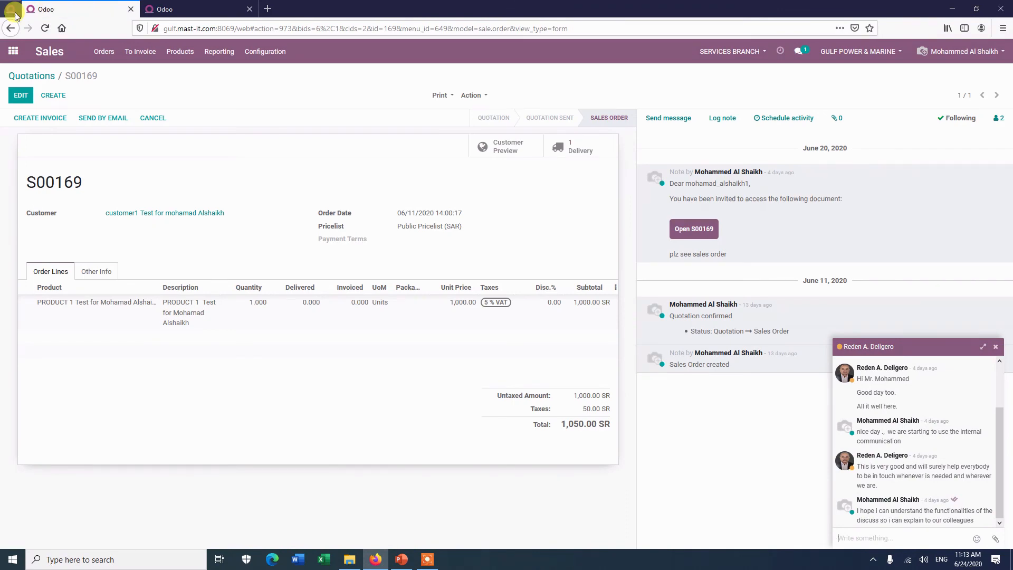
left_click(12, 9)
left_click(53, 10)
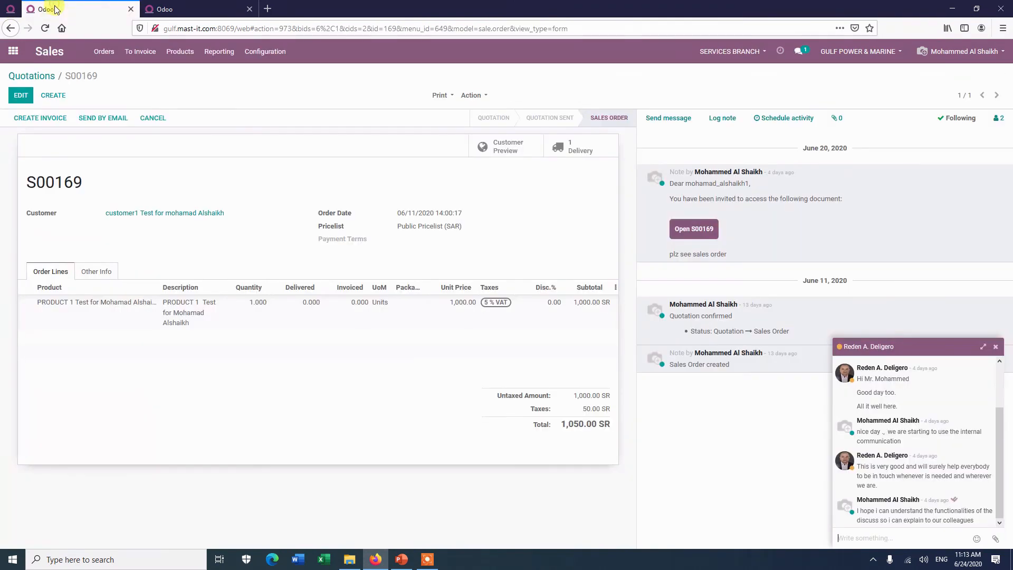
left_click(177, 9)
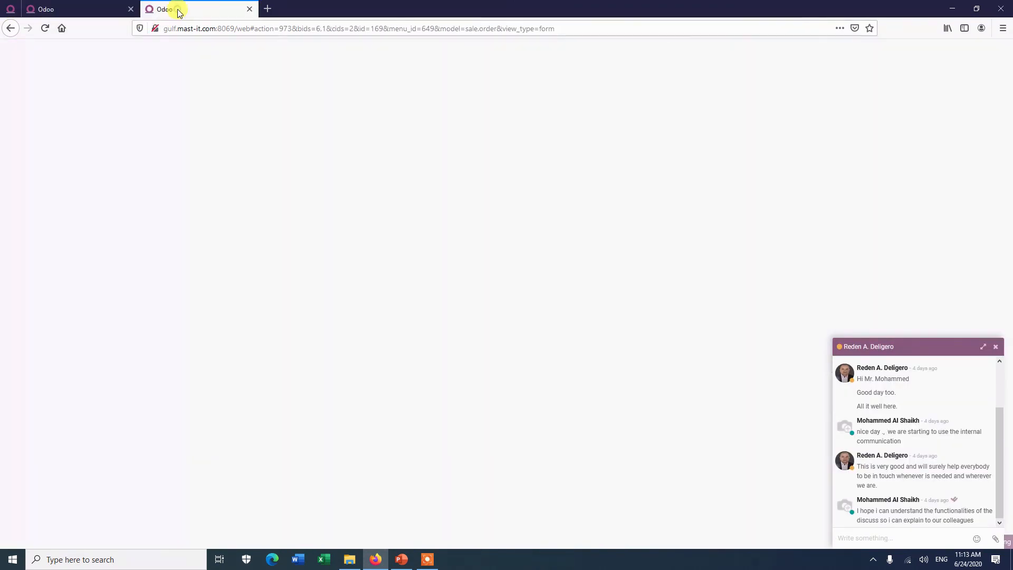
left_click(250, 10)
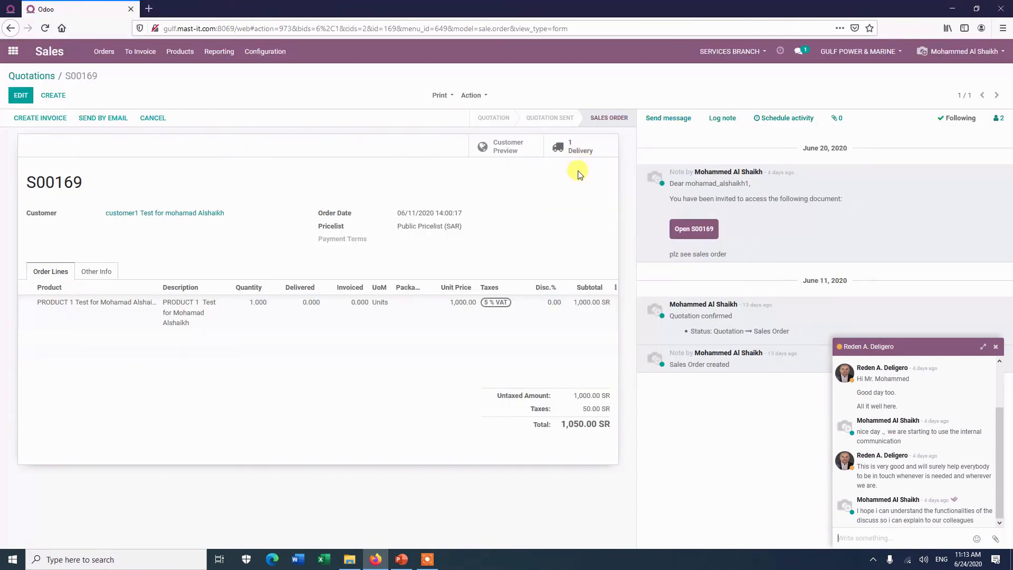
left_click(996, 346)
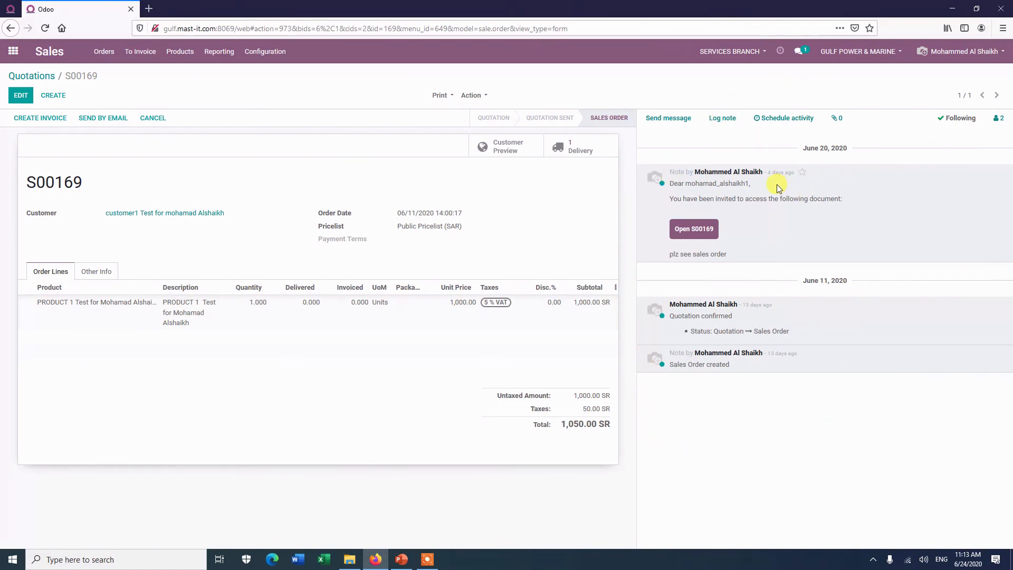
left_click(997, 118)
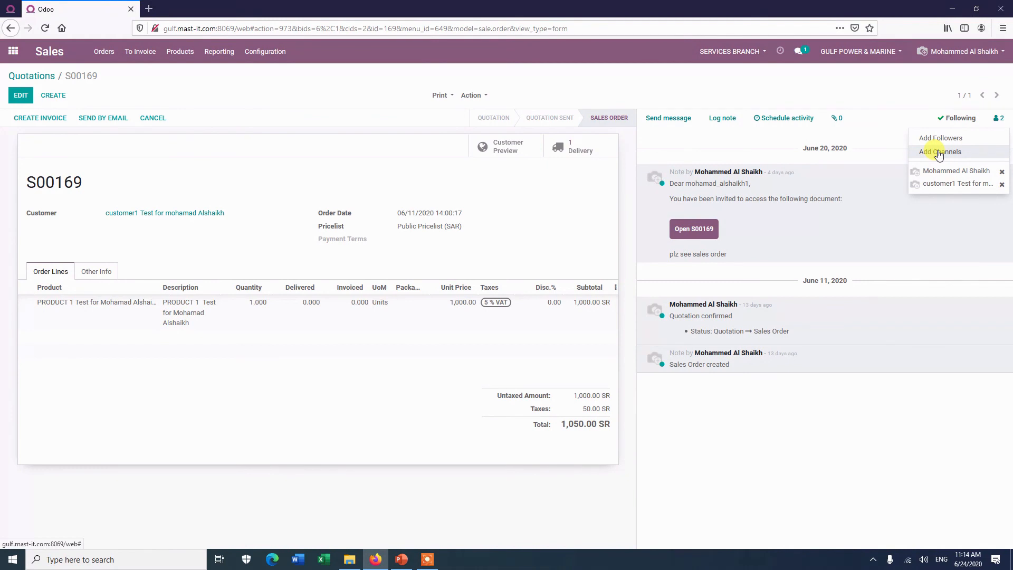
Step: Search for and add the colleague as a third follower of S00169, then begin a message to followers
left_click(929, 137)
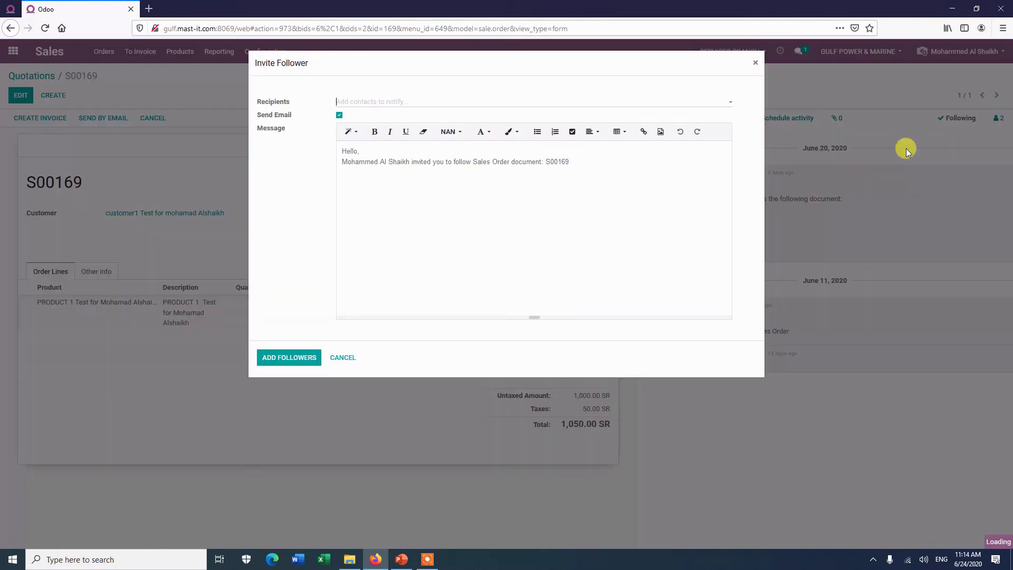
left_click(344, 95)
left_click(339, 101)
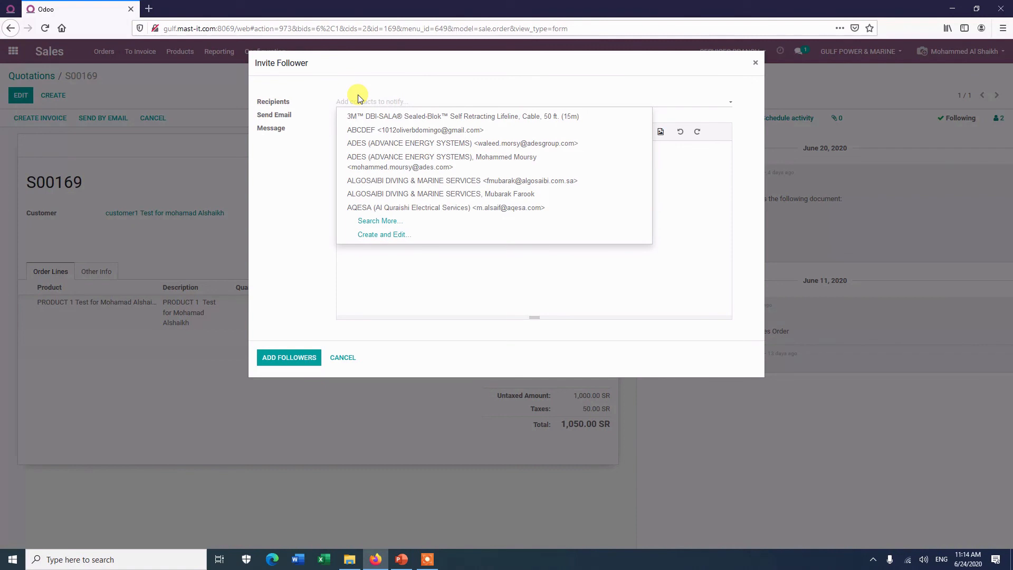
type("red")
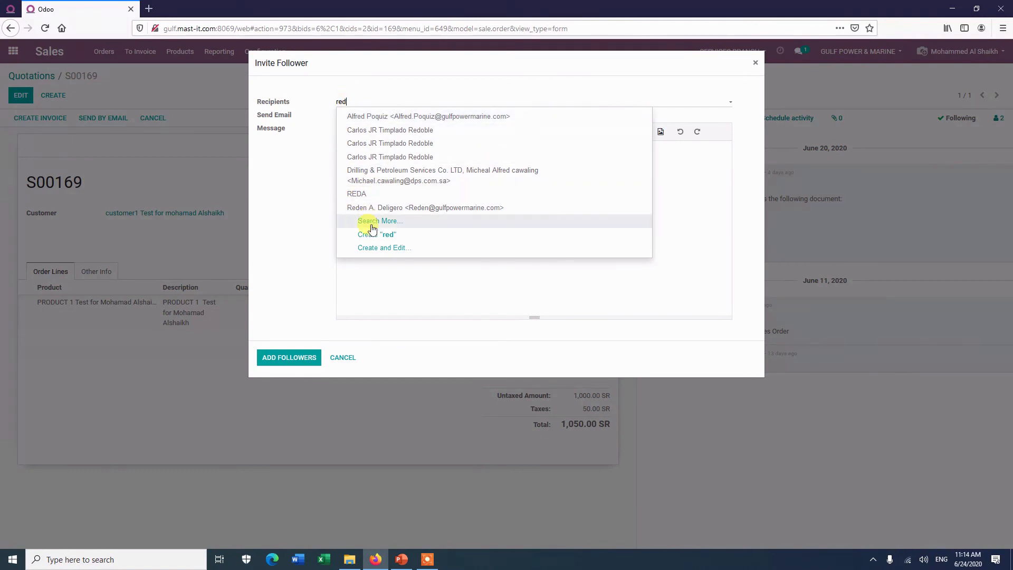
left_click(375, 207)
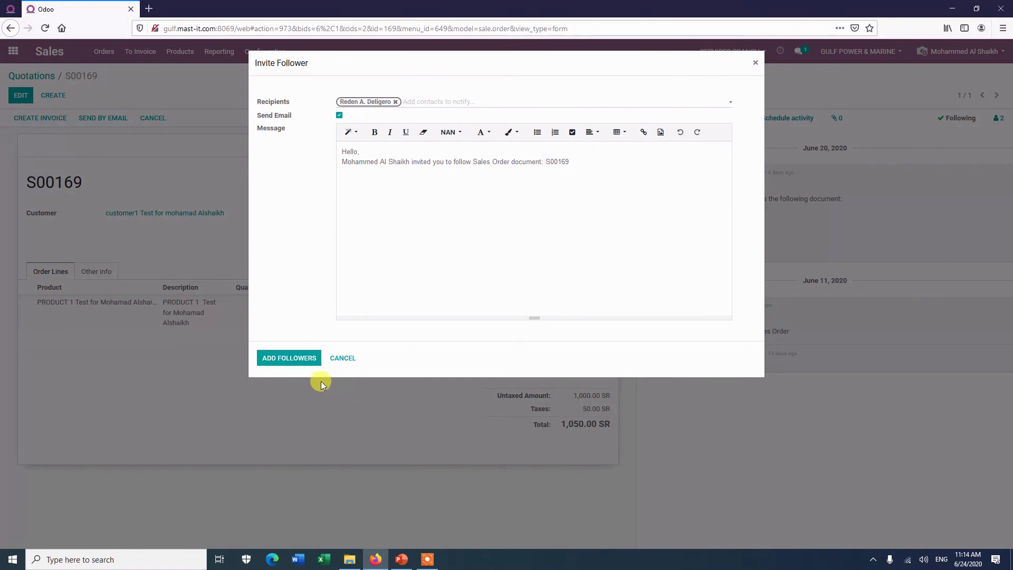
left_click(285, 363)
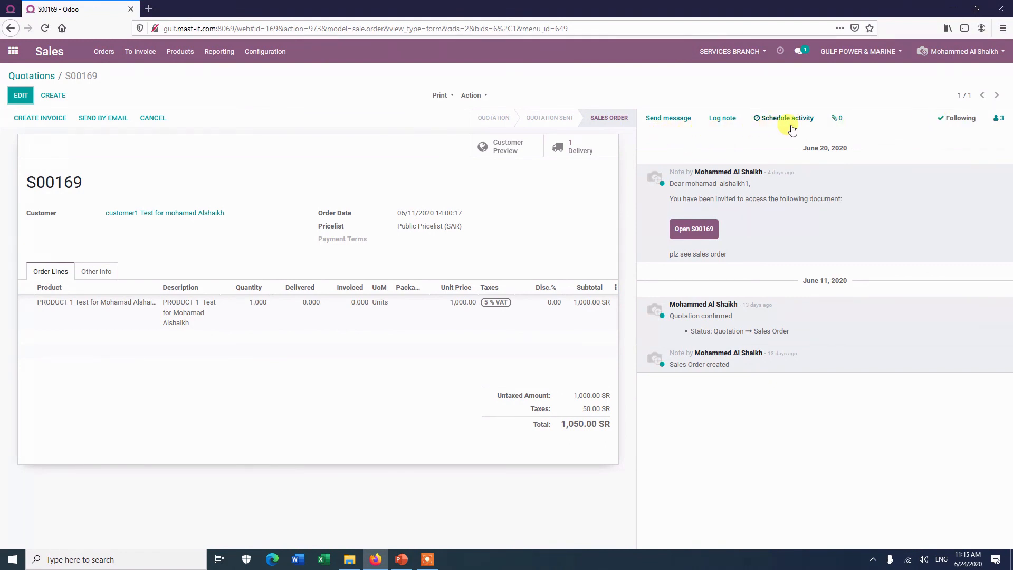
left_click(659, 119)
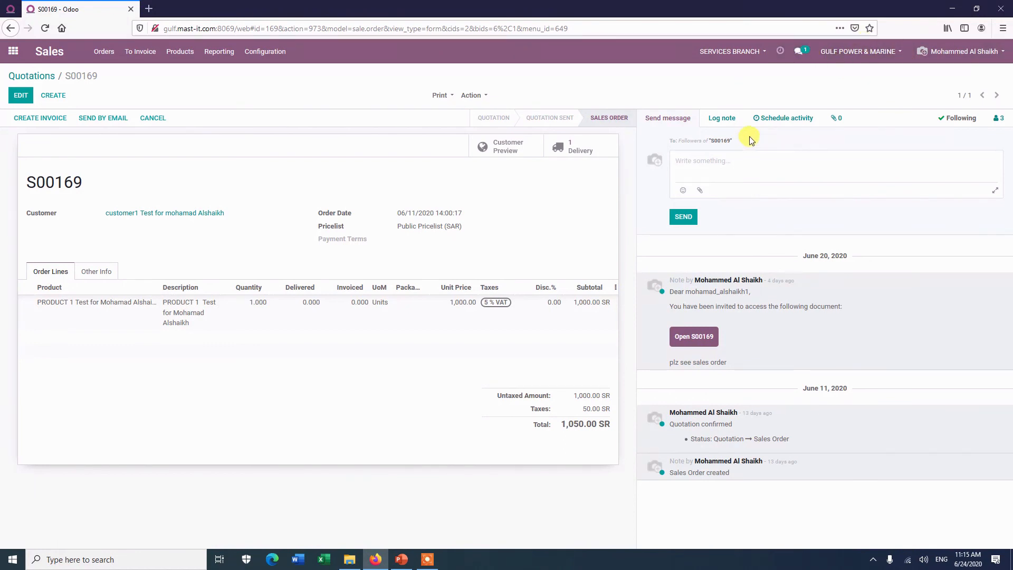
Step: Log the internal note 'gent. plz dont work on this unless you notify the GM' on S00169
left_click(724, 119)
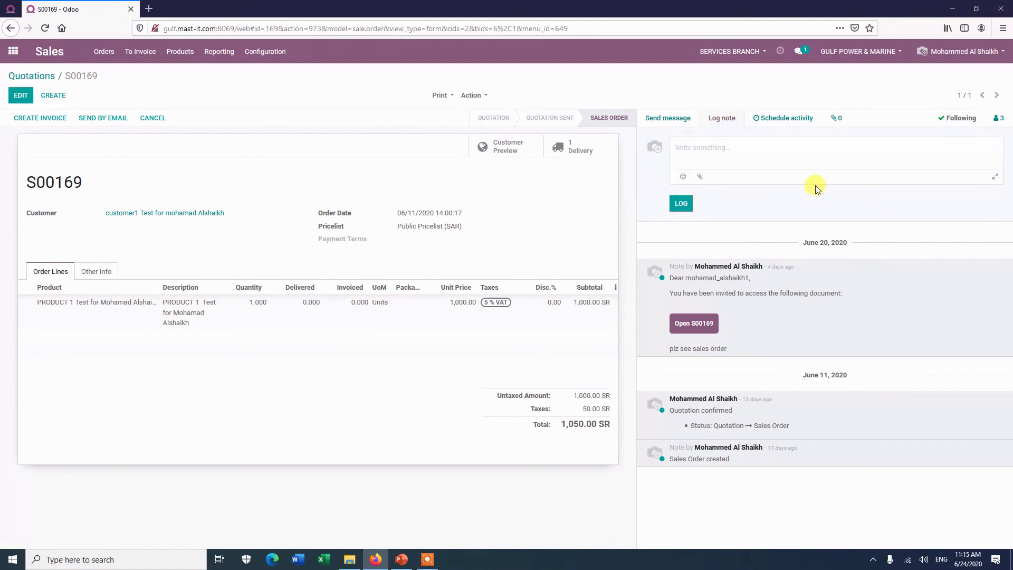
left_click(668, 124)
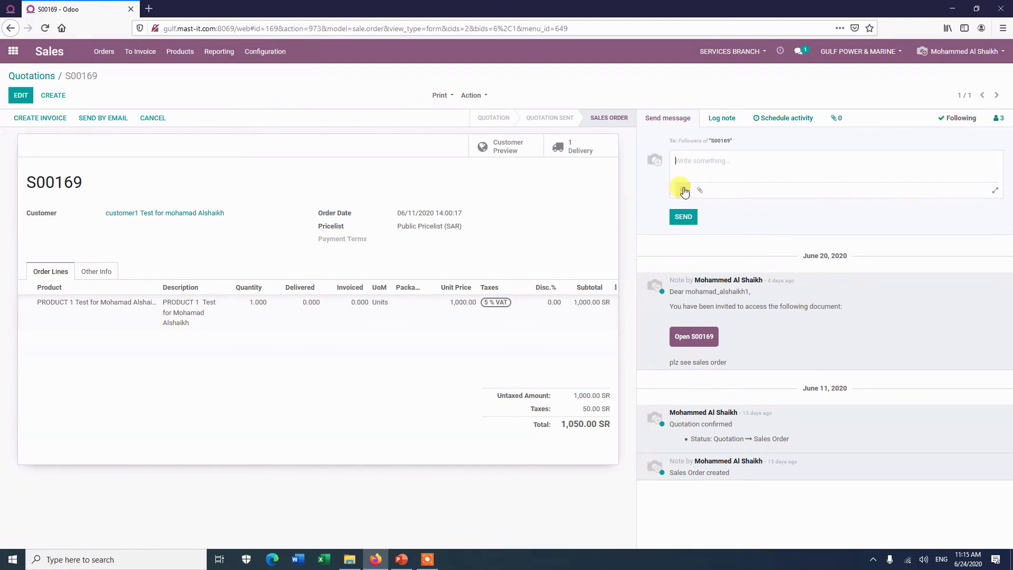
left_click(721, 120)
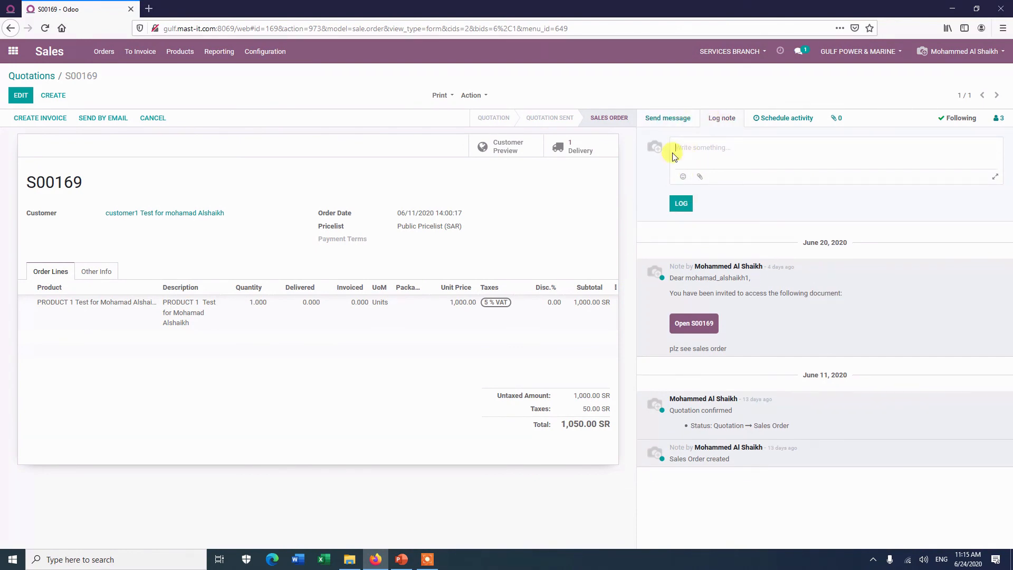
type("gent. plz dont work on")
type("this unless you notify t")
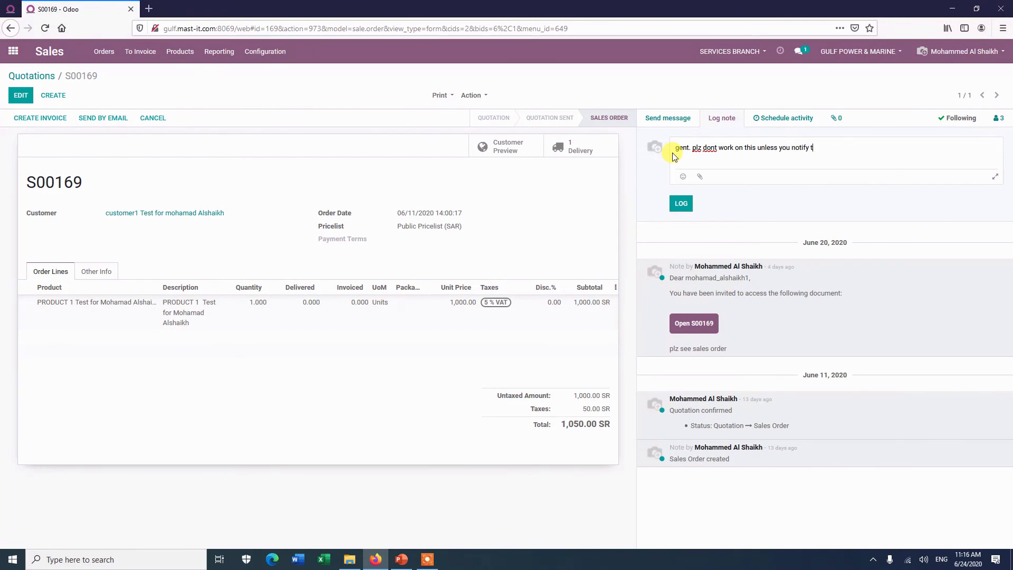
type("M")
left_click(680, 202)
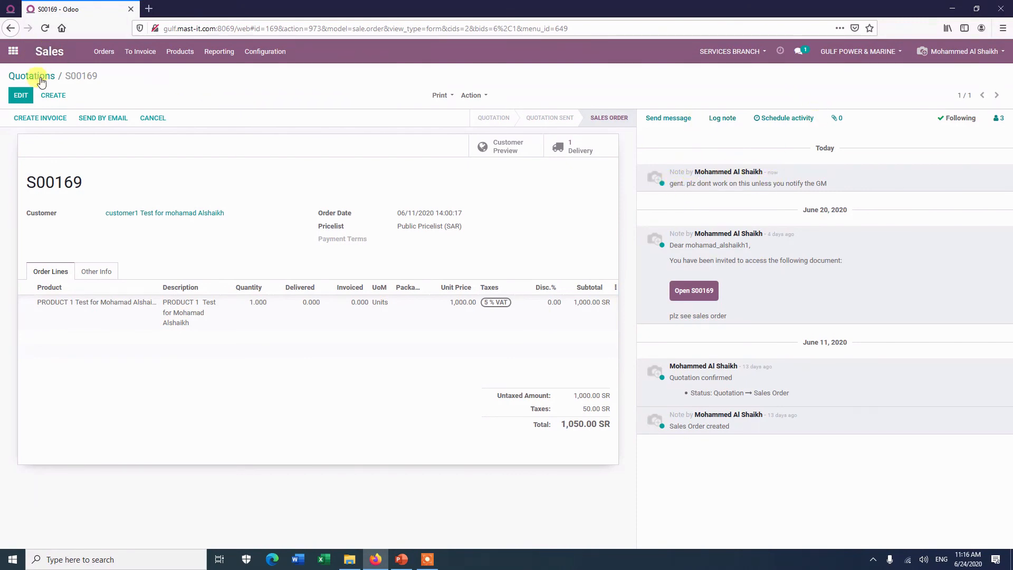
left_click(10, 9)
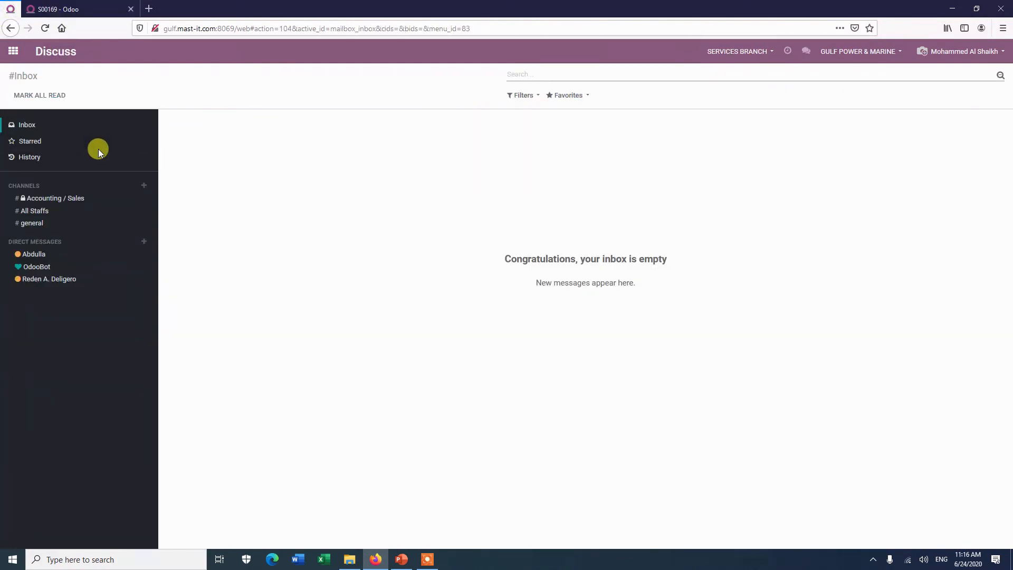
left_click(45, 29)
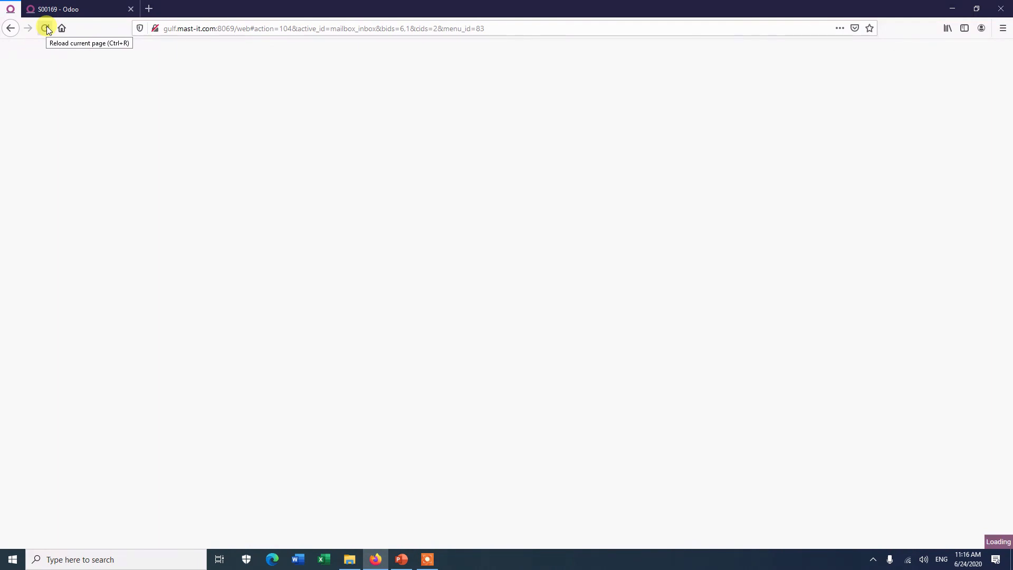
left_click(46, 27)
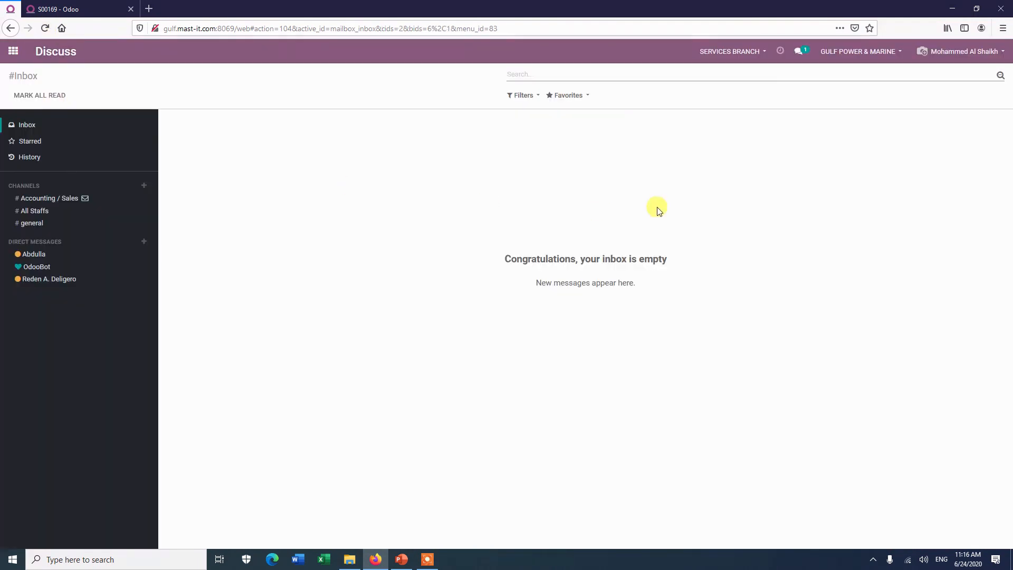
left_click(802, 52)
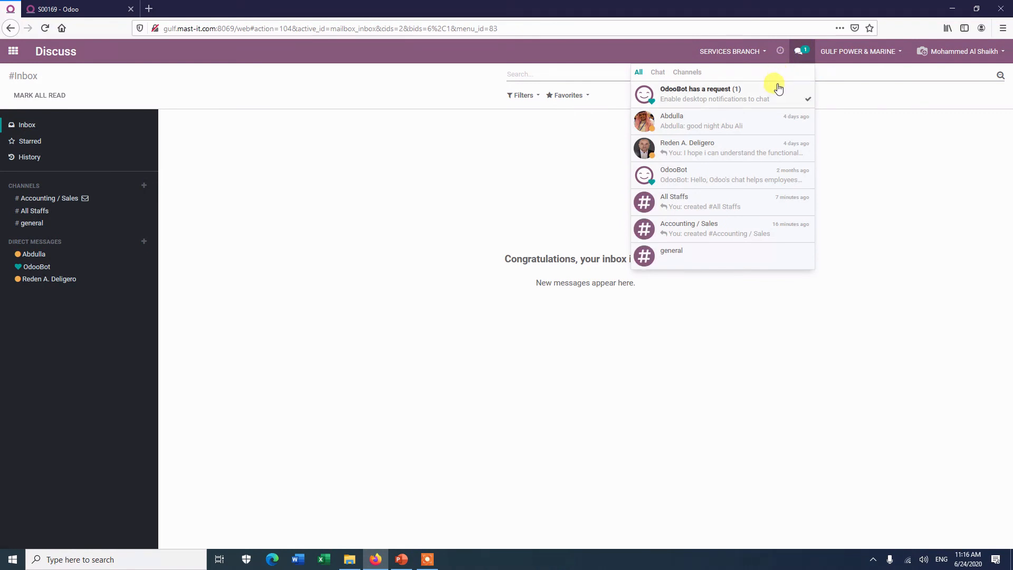
left_click(695, 98)
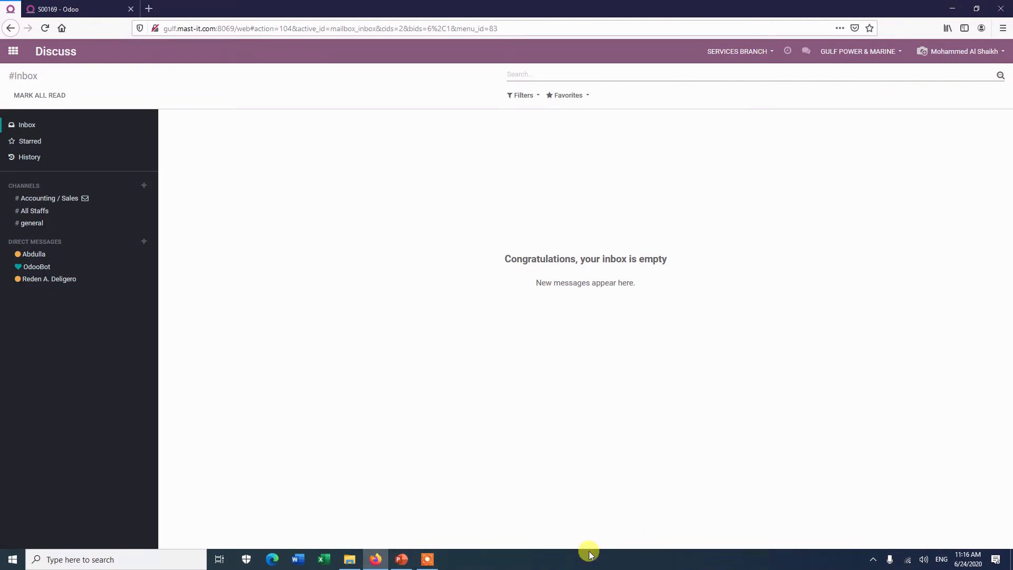
left_click(418, 564)
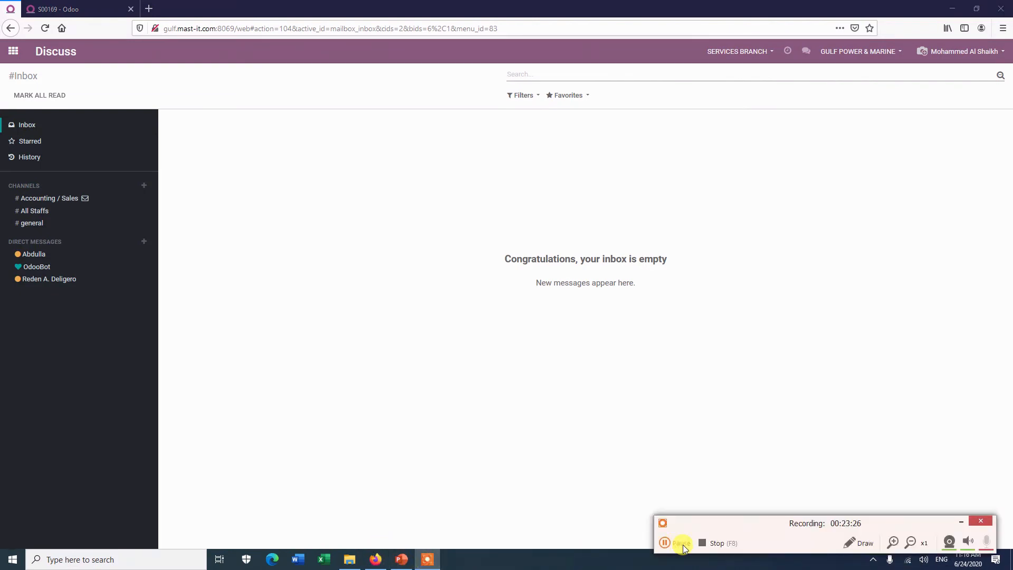
left_click(683, 545)
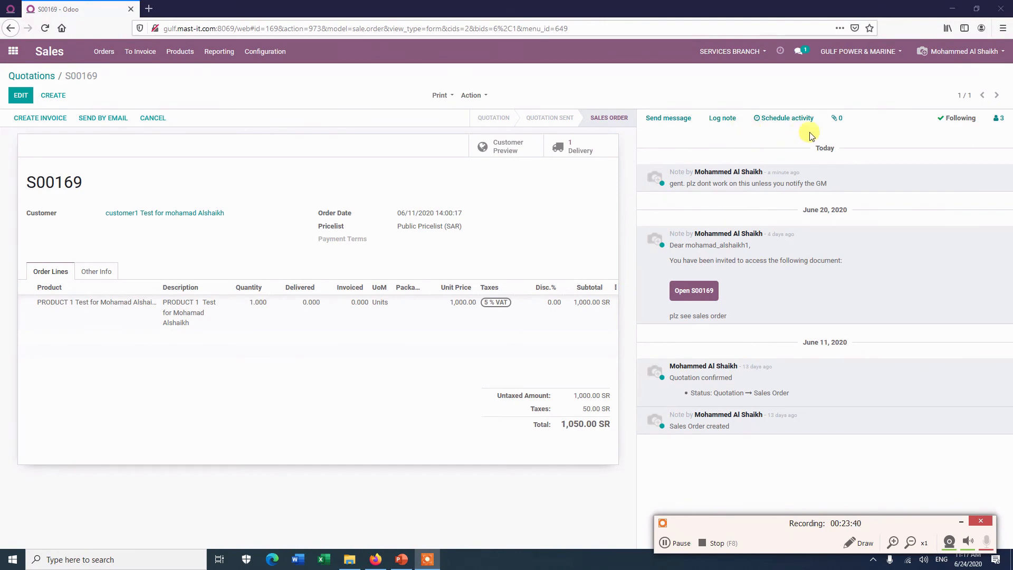
Step: Schedule an activity on S00169 with type Meeting and open its calendar for June 21–27, 2020
left_click(788, 121)
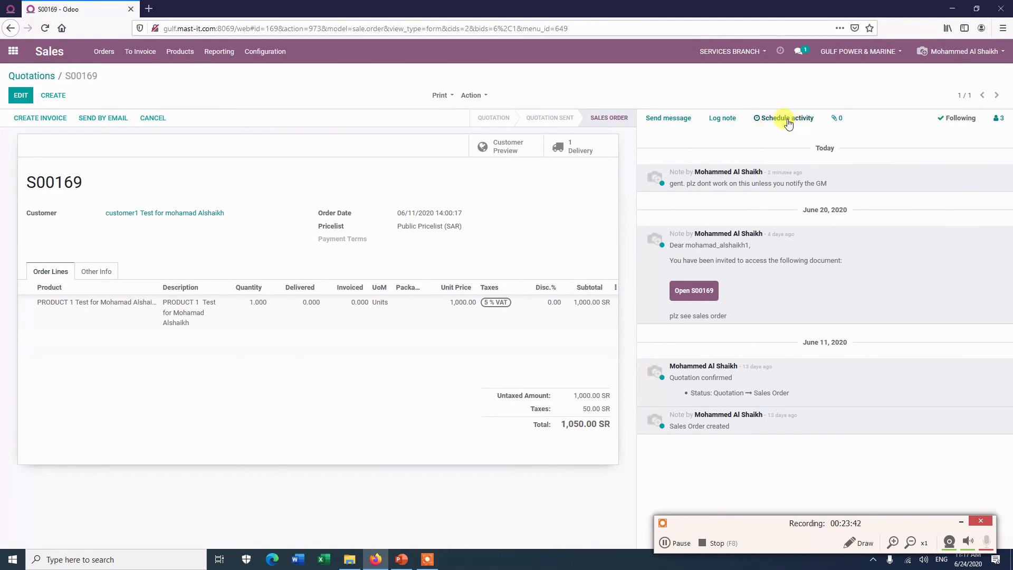
left_click(787, 119)
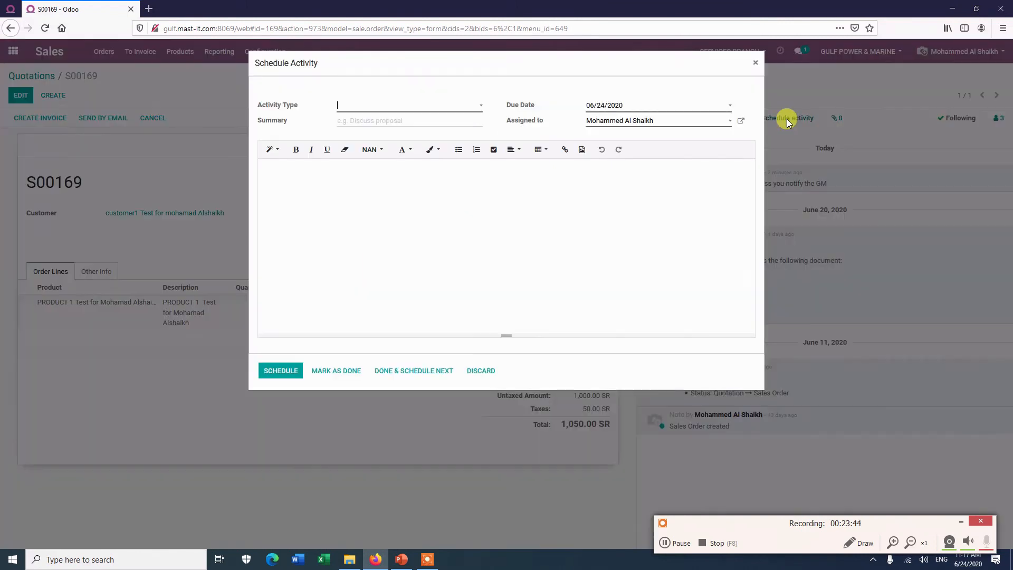
left_click(416, 104)
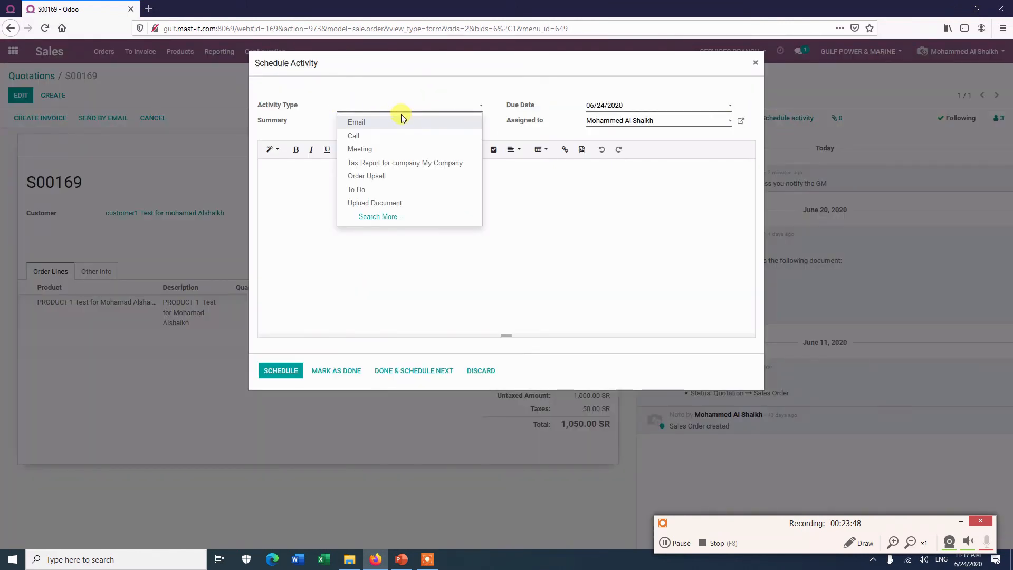
left_click(365, 121)
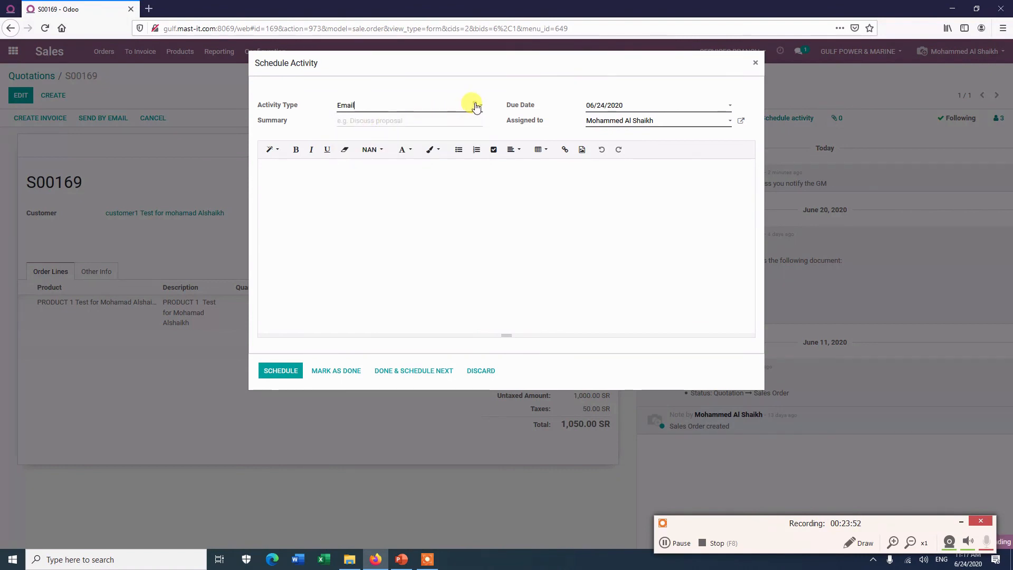
left_click(385, 109)
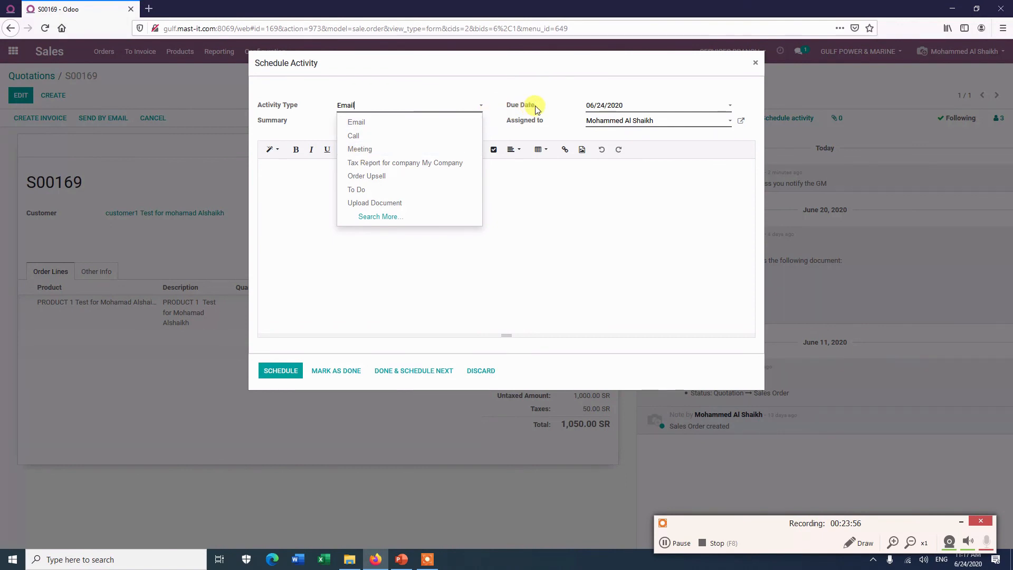
left_click(363, 150)
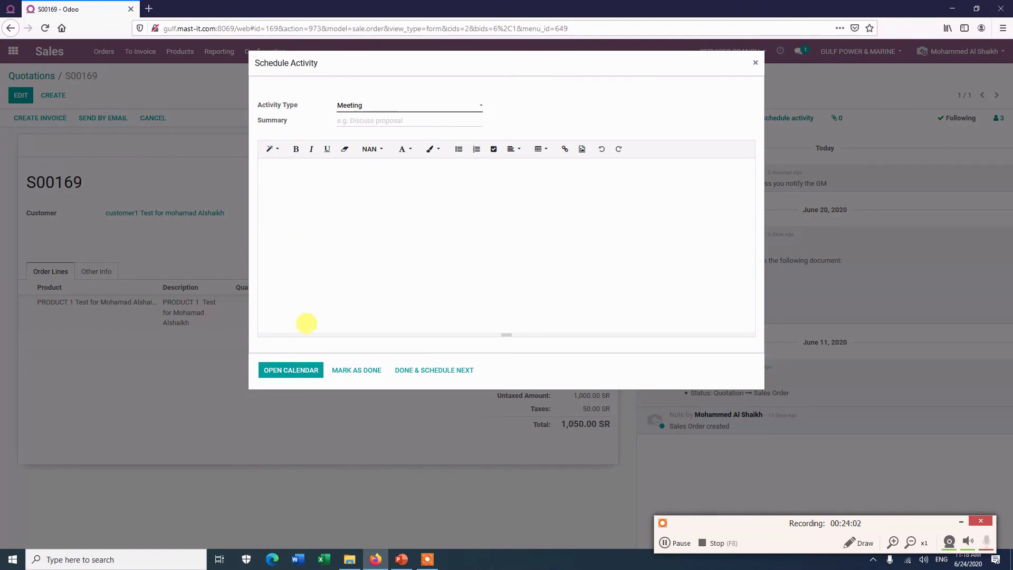
left_click(292, 370)
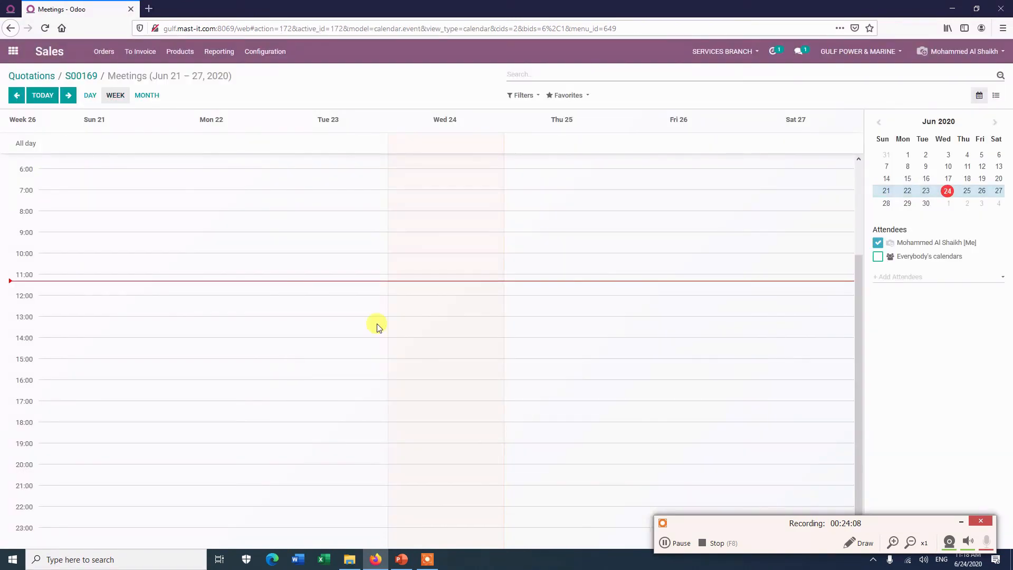
Step: Cancel the new meeting at 12:00 Wednesday 24 and return to the apps home menu
left_click(448, 301)
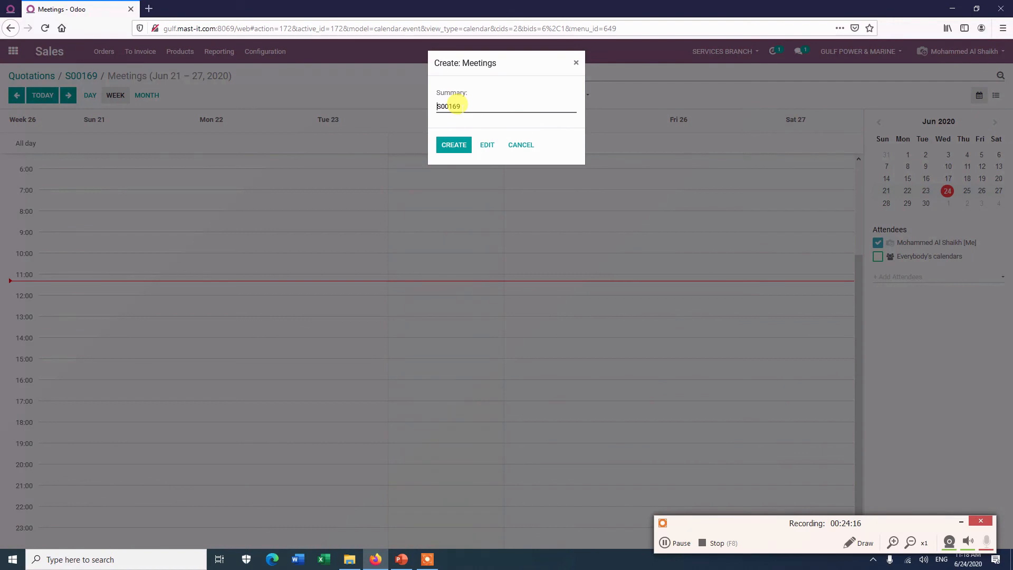
left_click(576, 65)
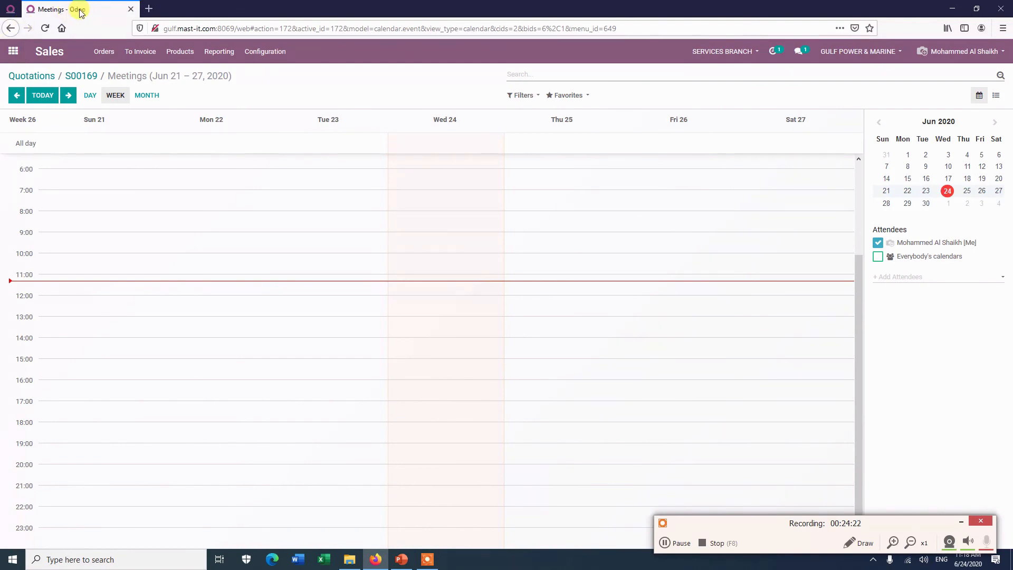
left_click(13, 52)
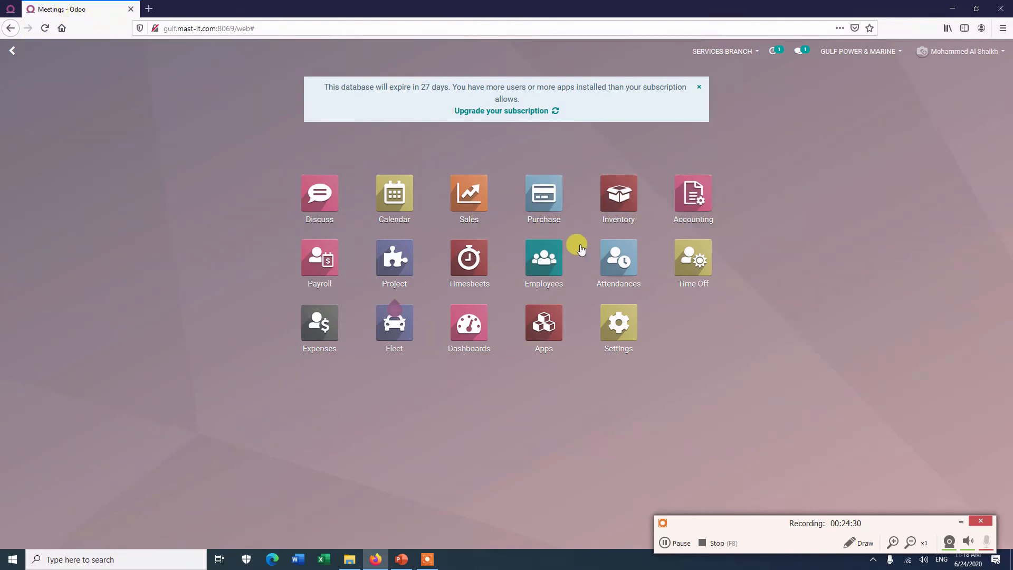
Step: Open the Sales app and open quotation S00257 from the list
left_click(471, 202)
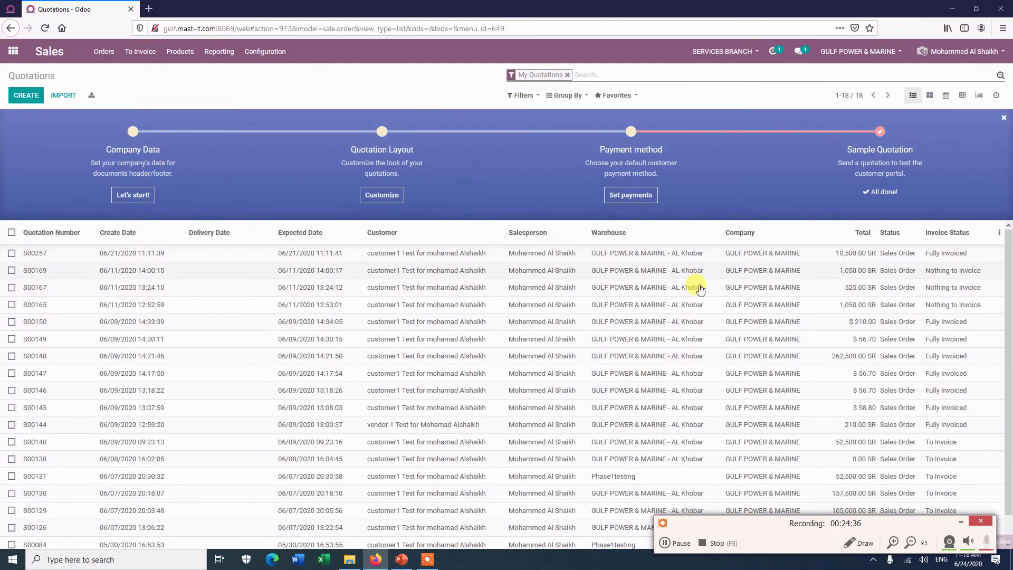
double_click(568, 253)
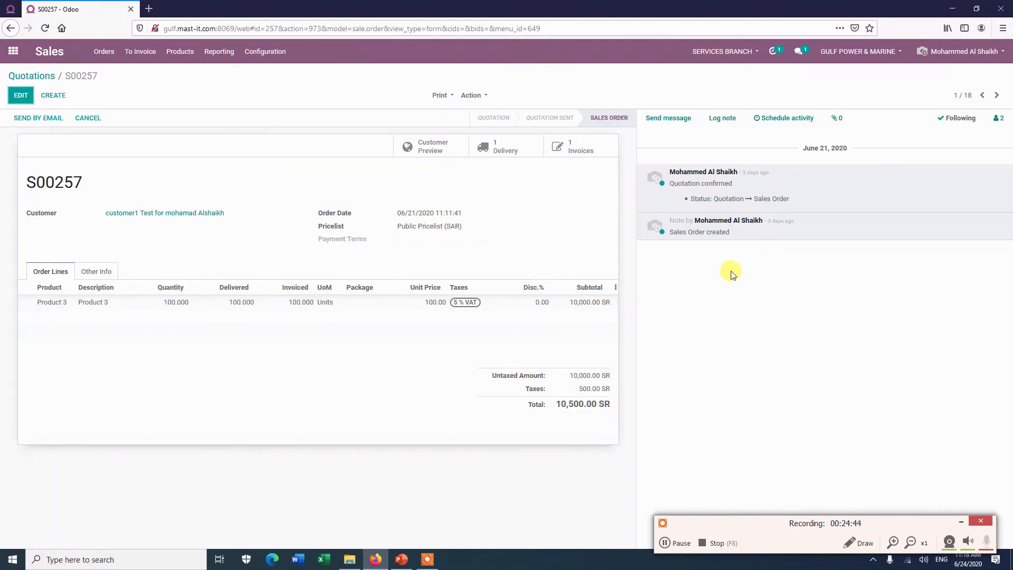
left_click(777, 118)
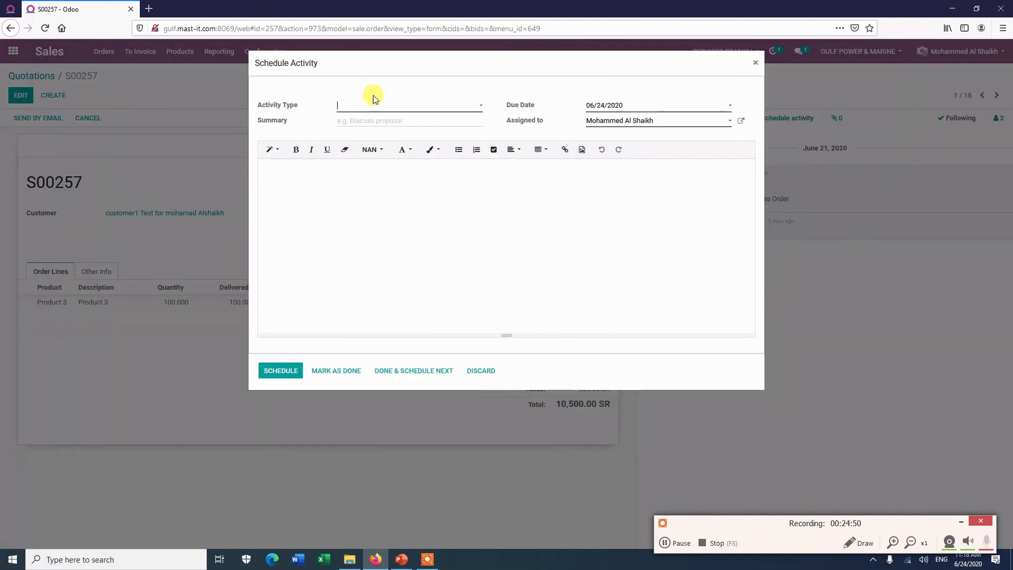
left_click(408, 106)
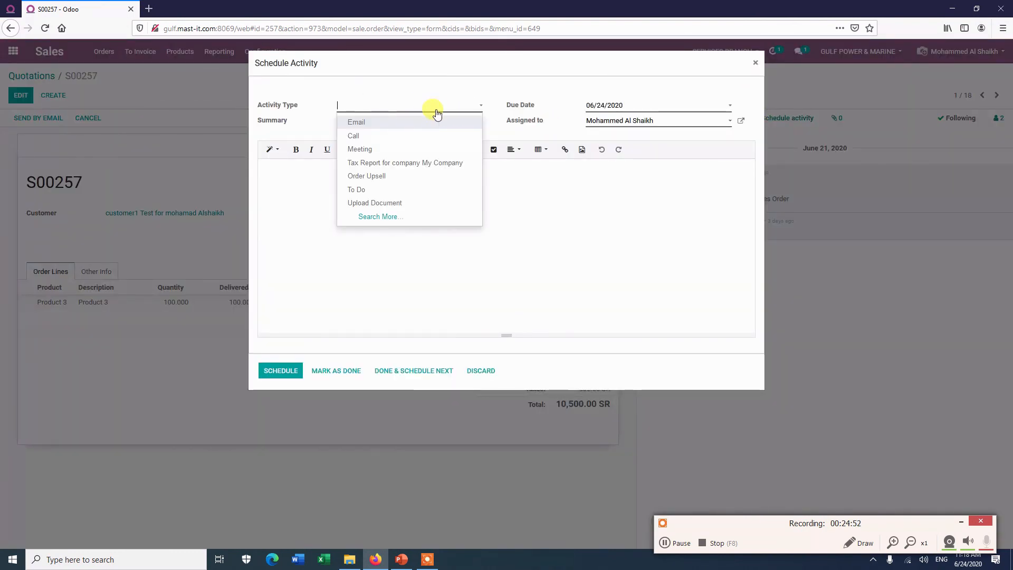
left_click(365, 137)
left_click(671, 123)
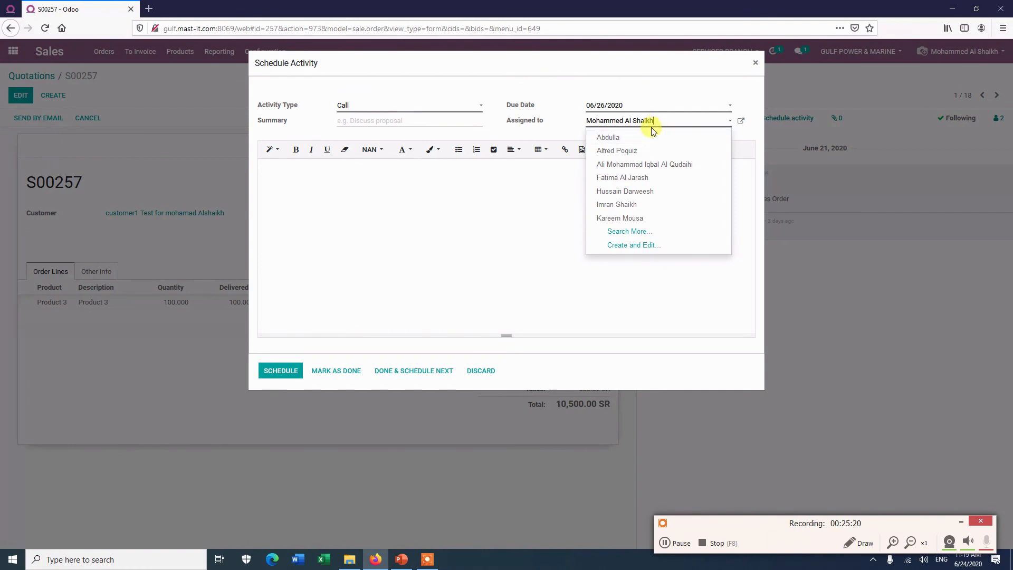
left_click(608, 210)
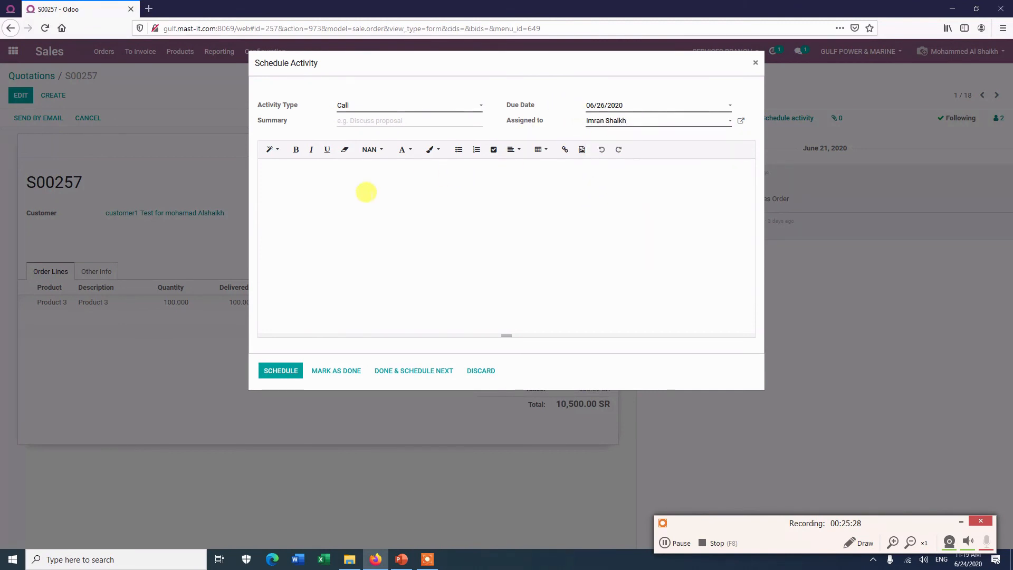
left_click(299, 174)
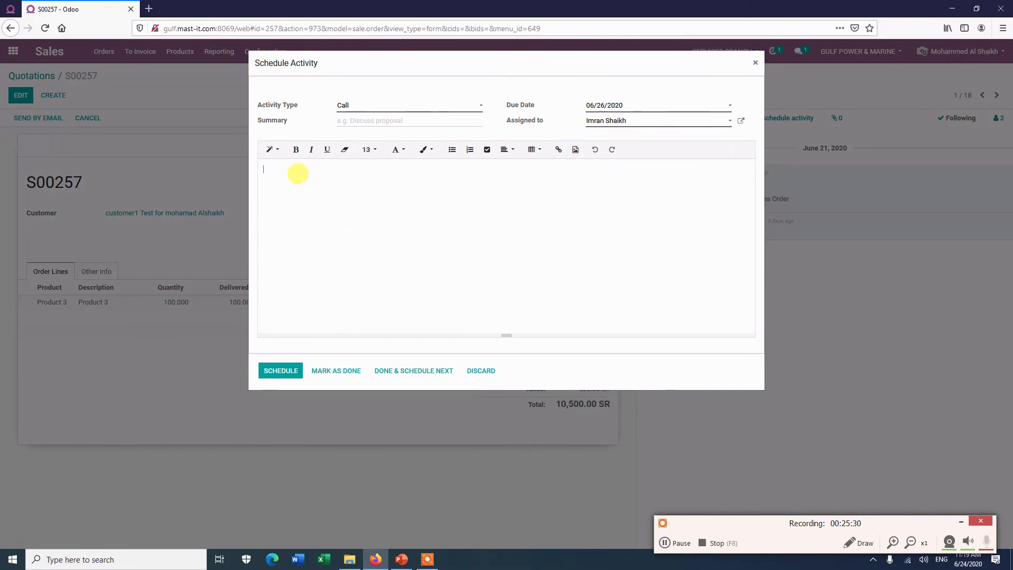
type("flgfsjgfj;lgfkgjfd;glkfg;fdgfs")
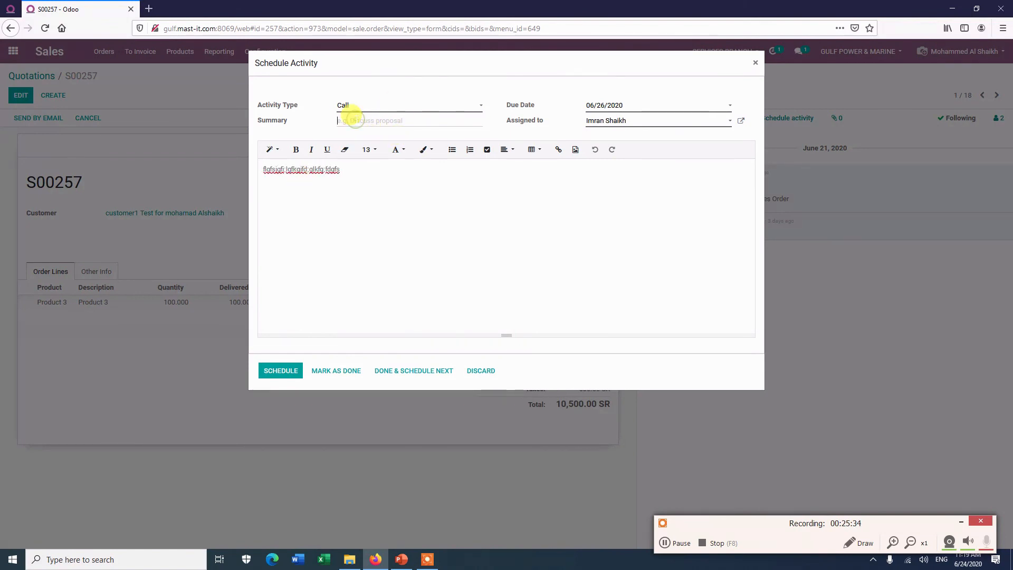
type("gfdgfdgfdgfdgfdg")
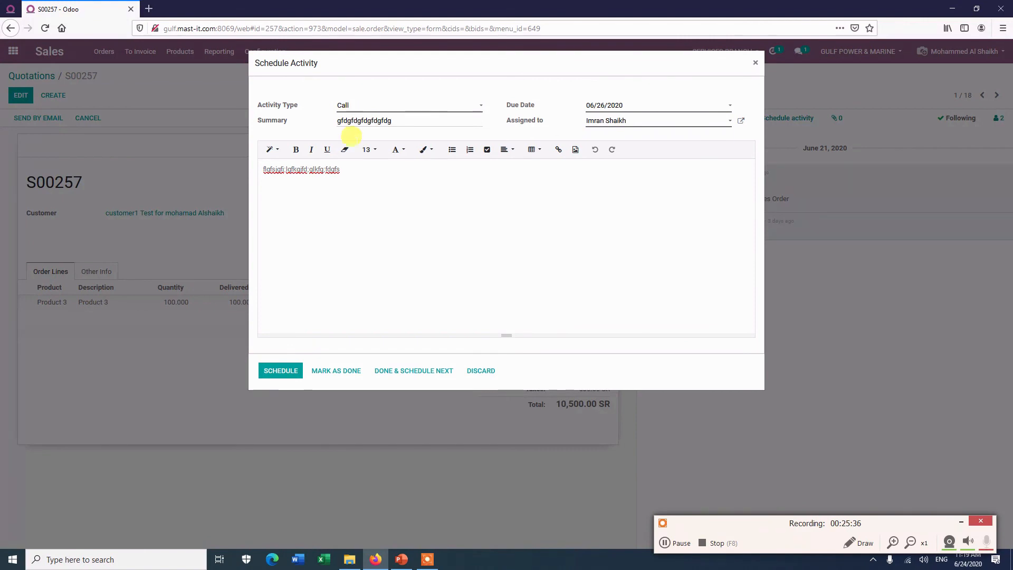
left_click(755, 66)
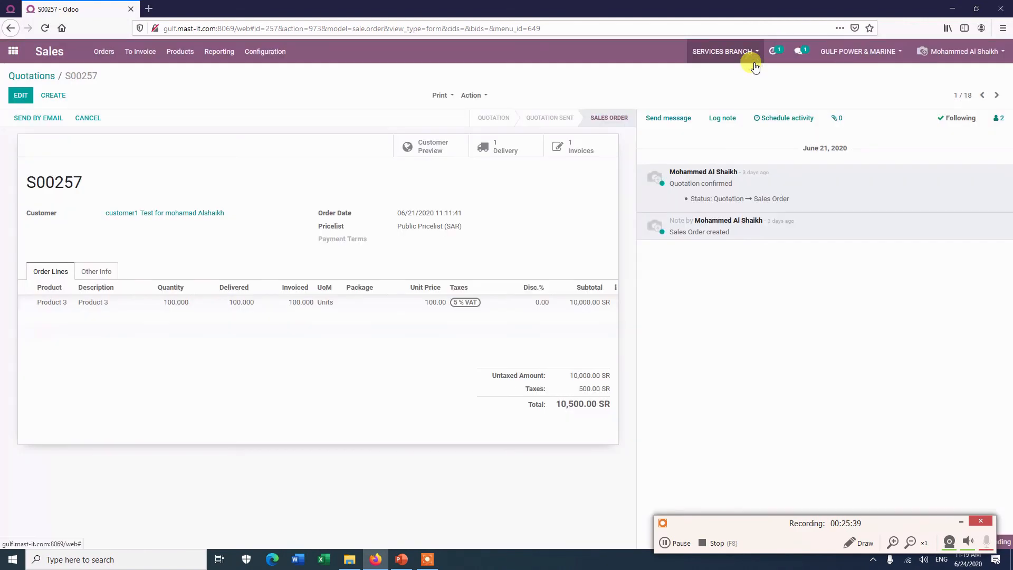
Step: Glance at recent conversations, then switch to the PowerPoint 'Overview of ODOO Discuss App.' slide
left_click(803, 51)
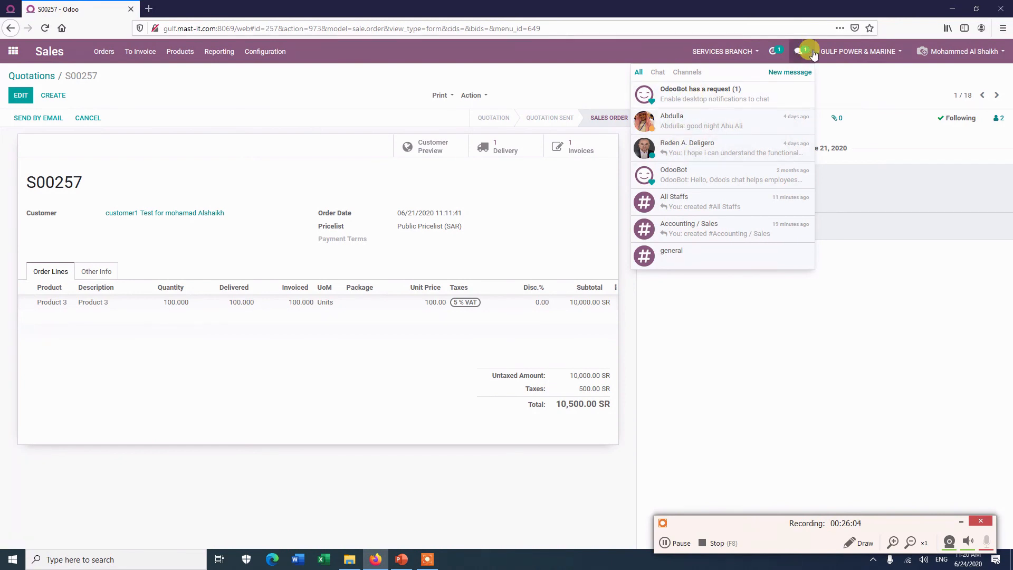
left_click(803, 280)
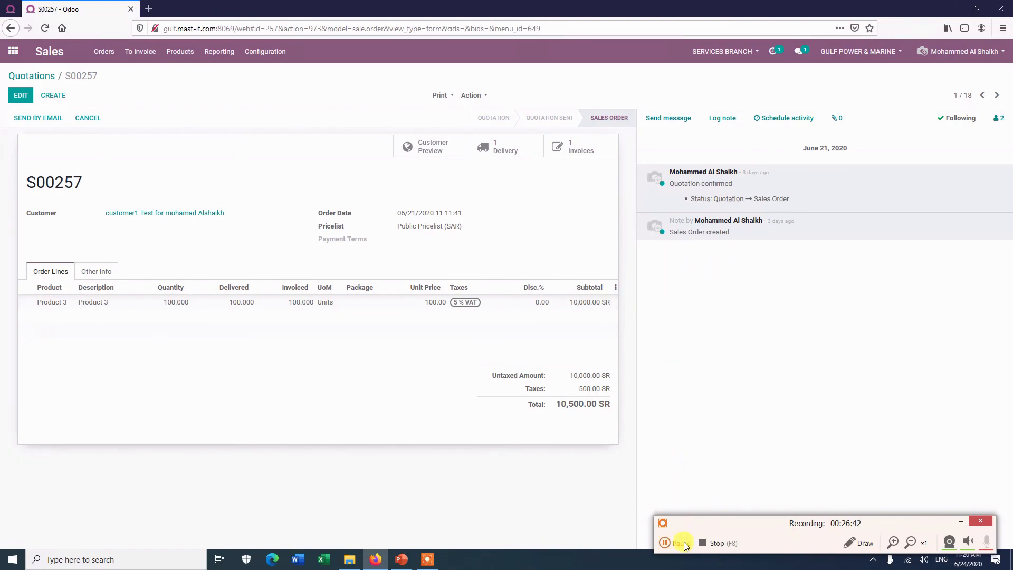
key("alt+Tab")
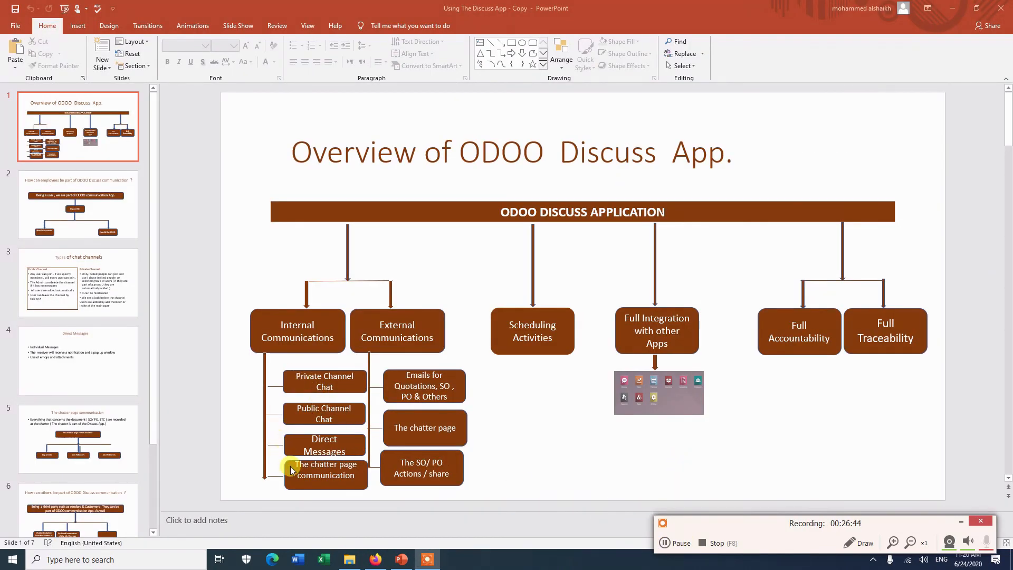
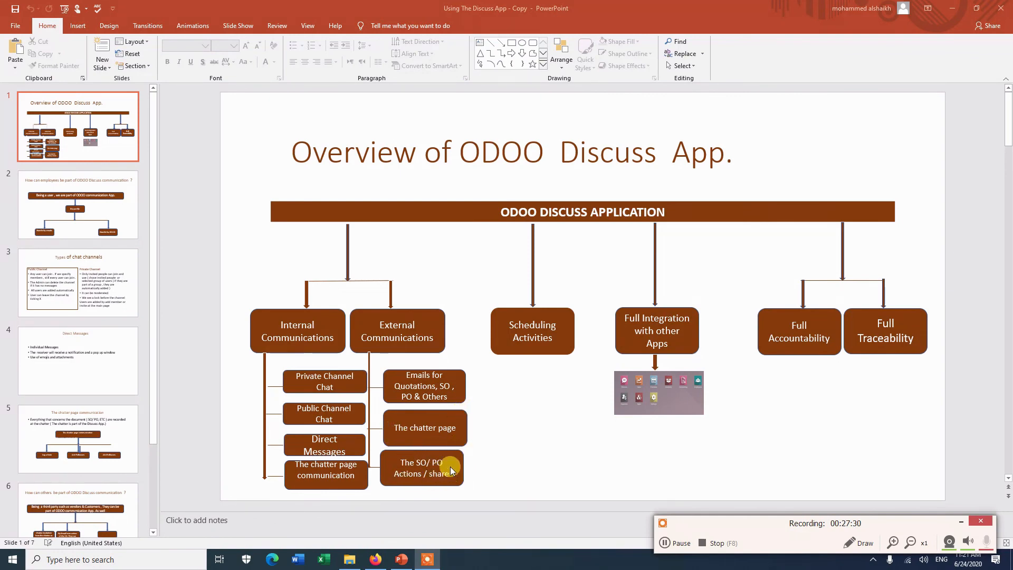
Step: Leave the PowerPoint slide and bring the empty Odoo Discuss inbox forward in Firefox
left_click(953, 8)
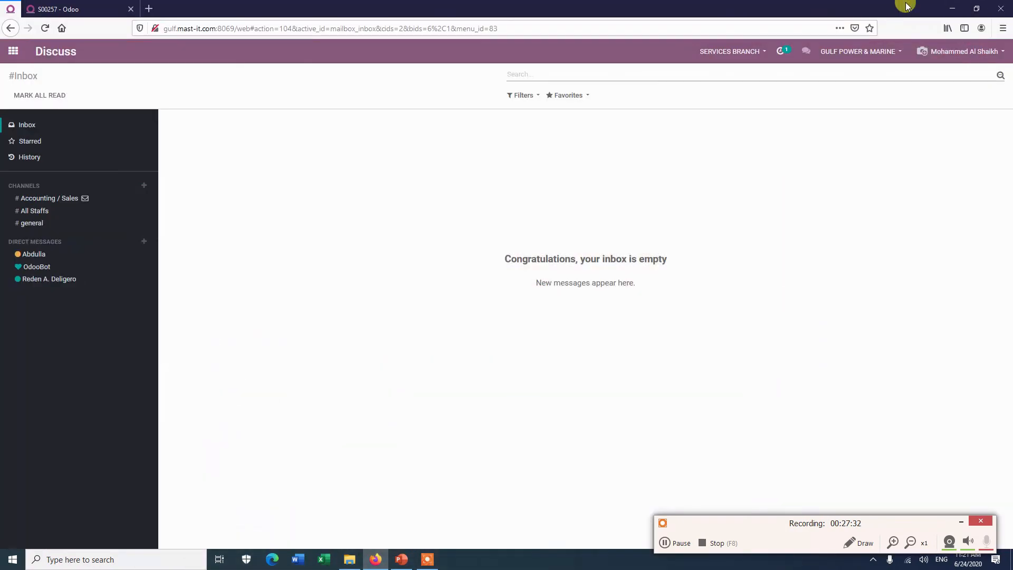
Step: On sales order S00257, start a Share via Action and add a vendor contact as recipient
left_click(83, 9)
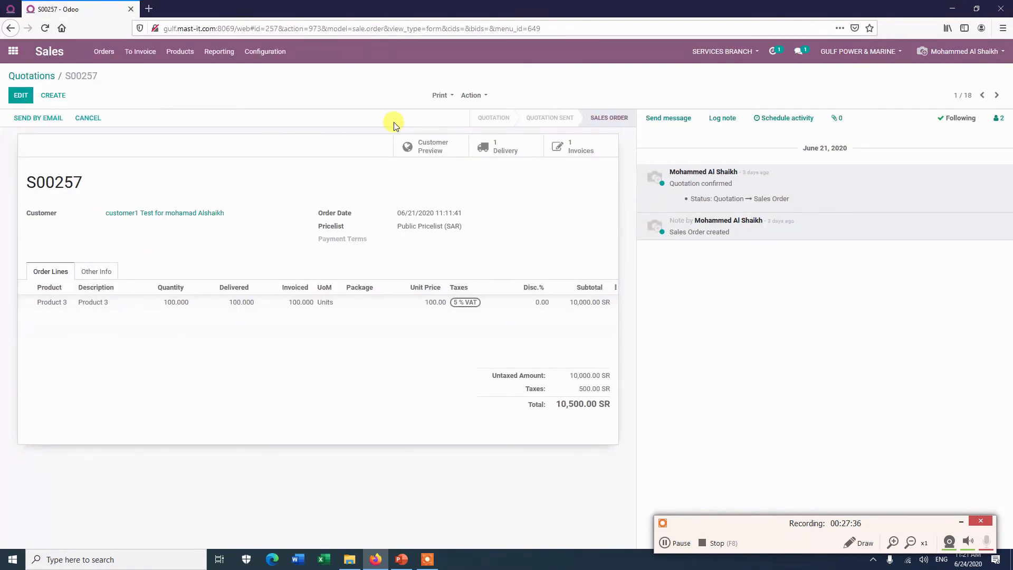
left_click(484, 97)
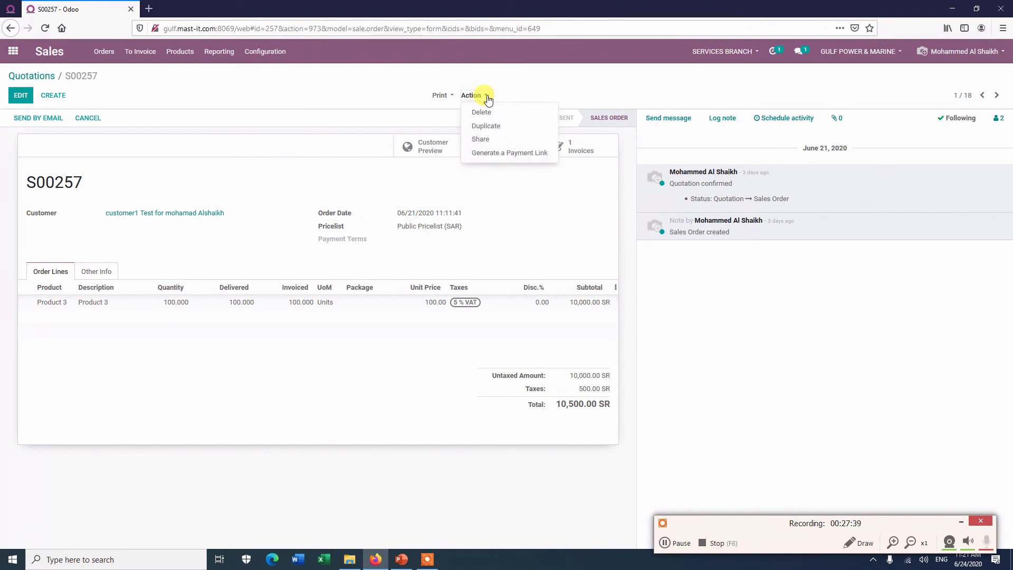
left_click(479, 141)
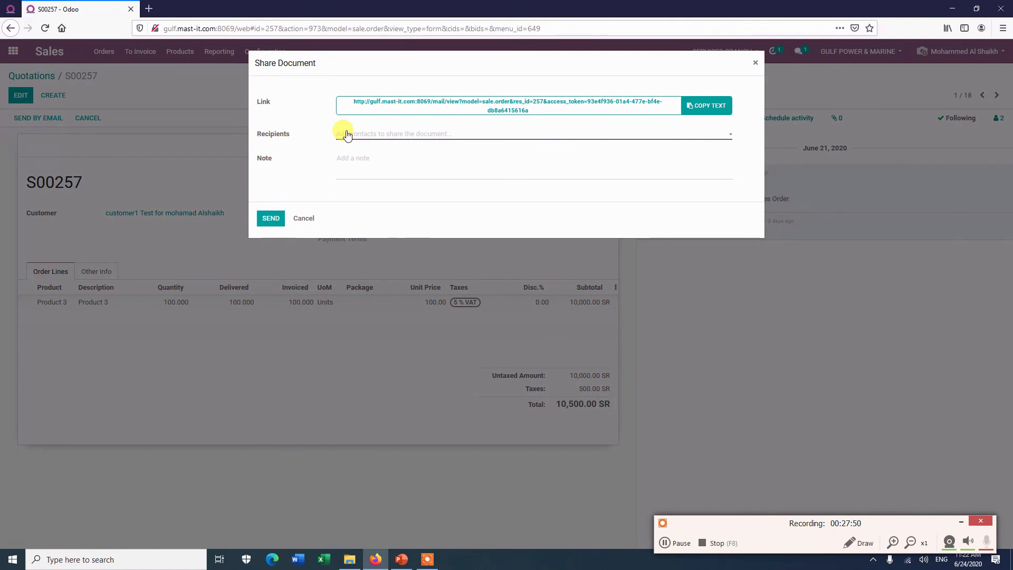
type("mo")
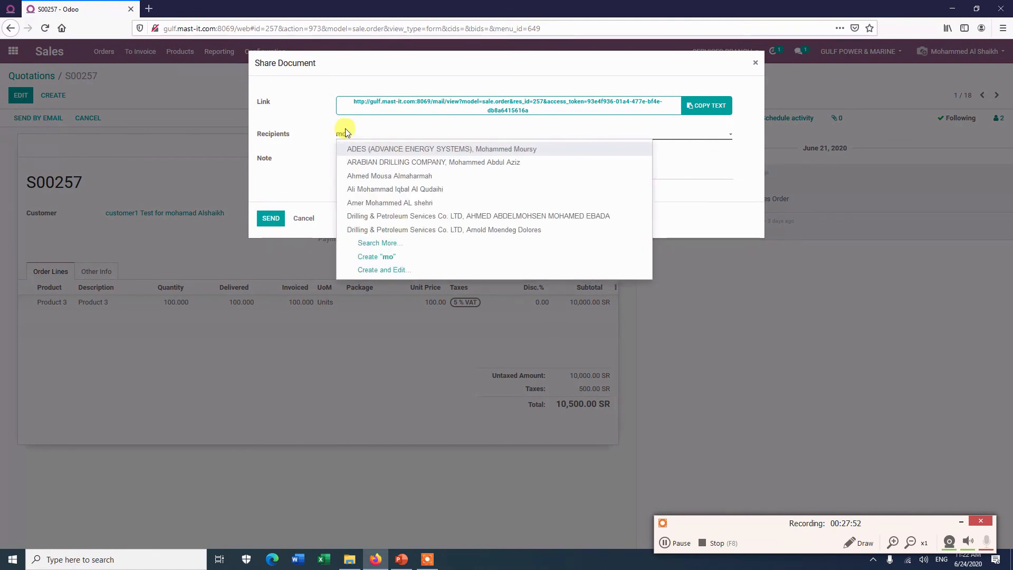
type("ham")
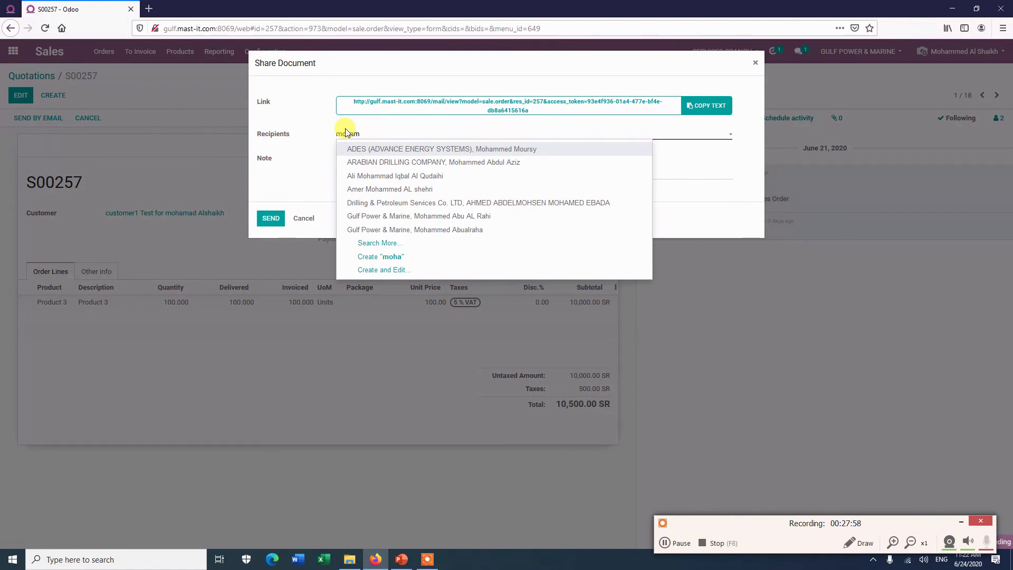
type("a")
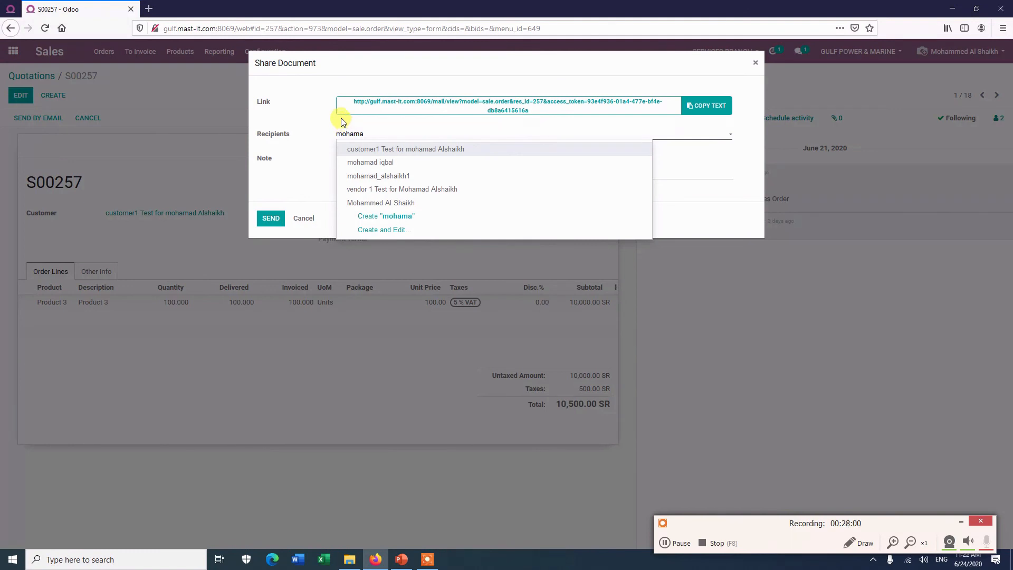
left_click(402, 191)
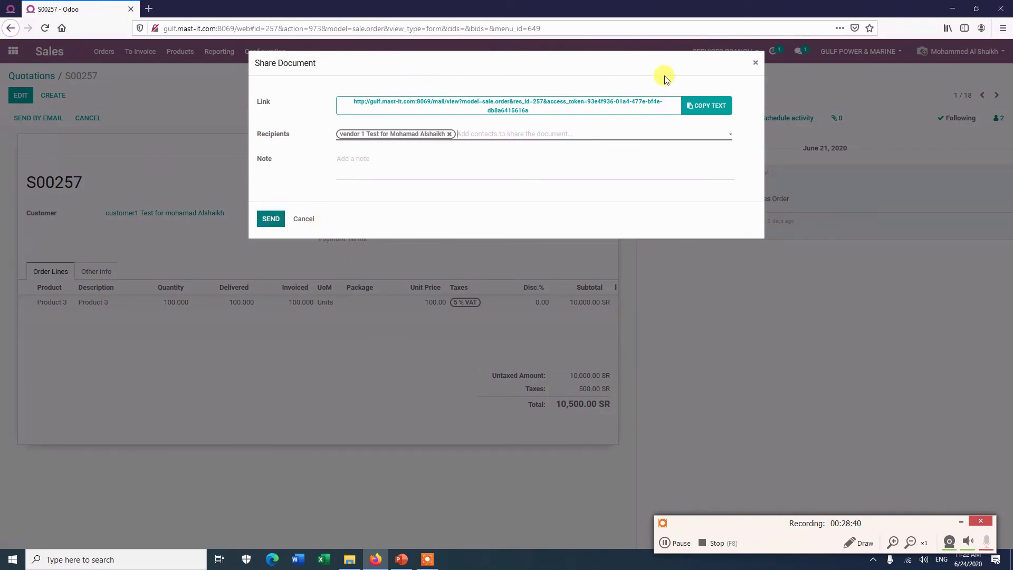
Step: Close the Share Document dialog without sending and return to the PowerPoint presentation
left_click(755, 63)
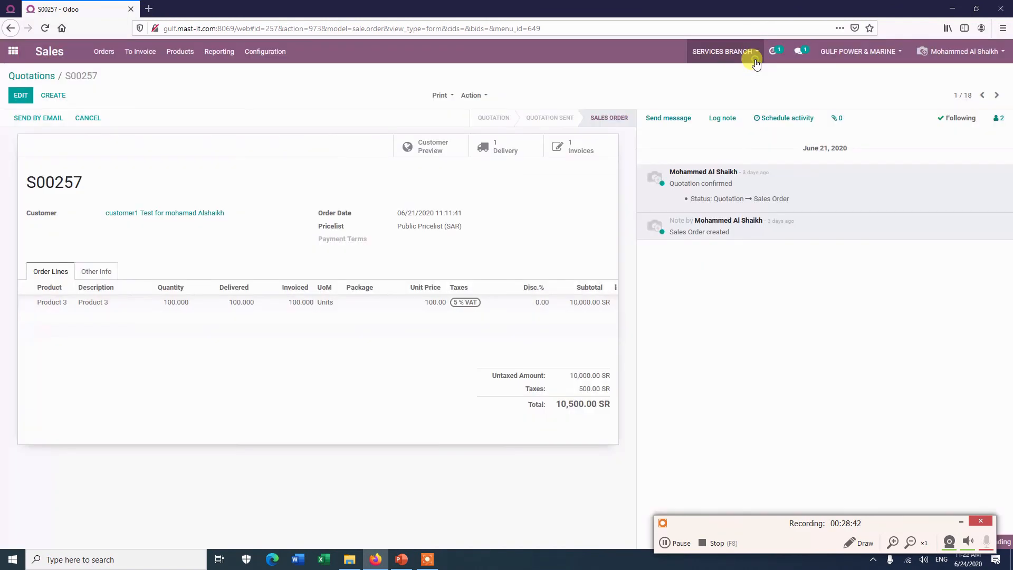
left_click(402, 560)
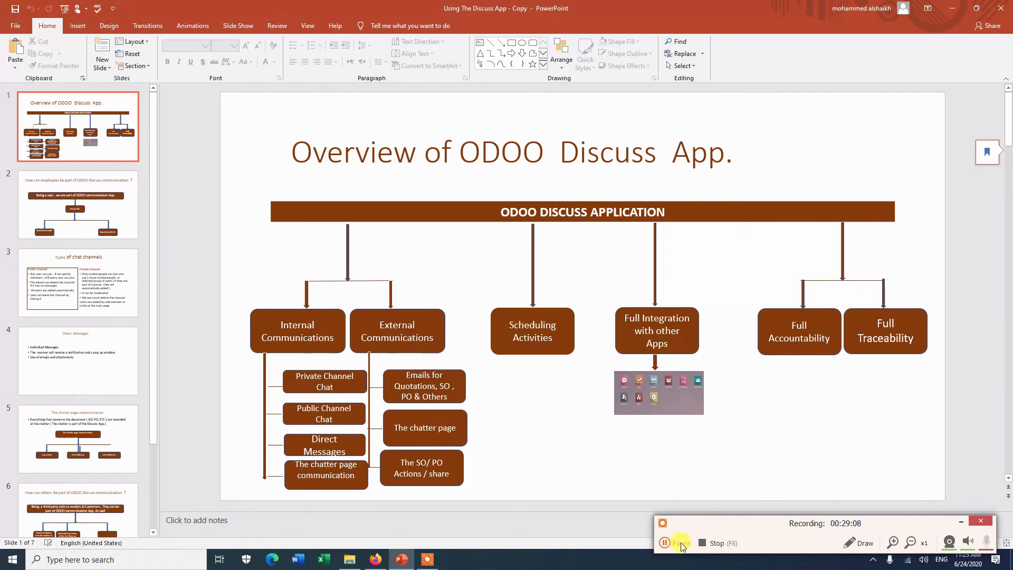
Step: Return to Odoo's S00169 sales order form with its chatter and today's planned meeting
left_click(666, 543)
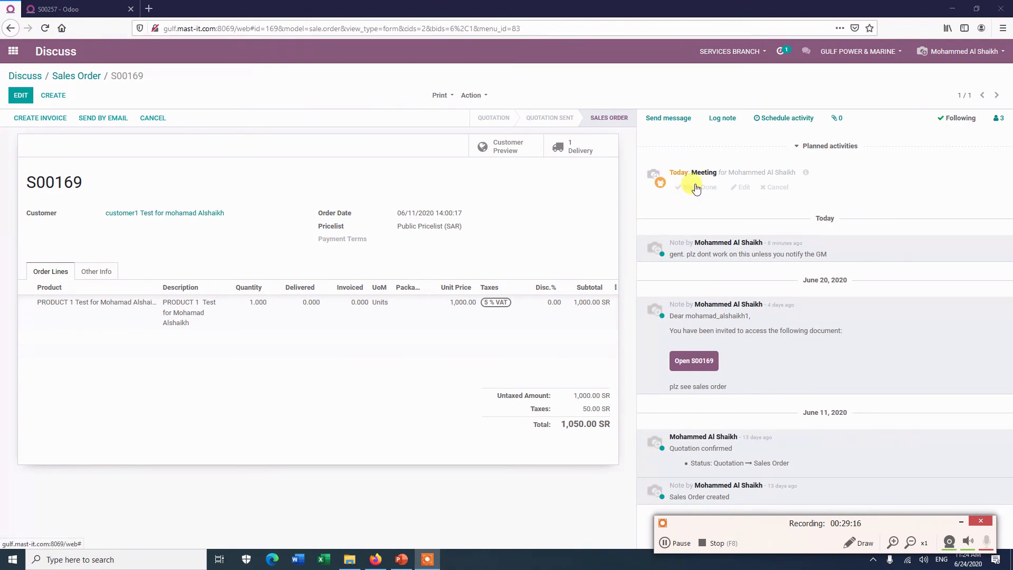
Step: Show the activities summary listing one Sales Order activity due today
left_click(778, 51)
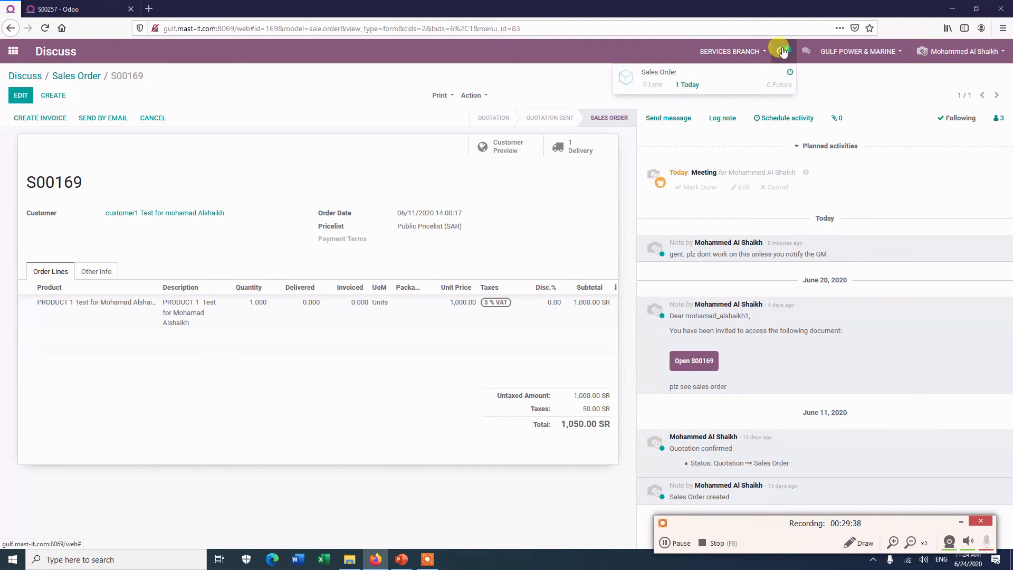
Step: Open S00169 from today's activities and view its Meeting details, then move to Accounting Overview
left_click(686, 86)
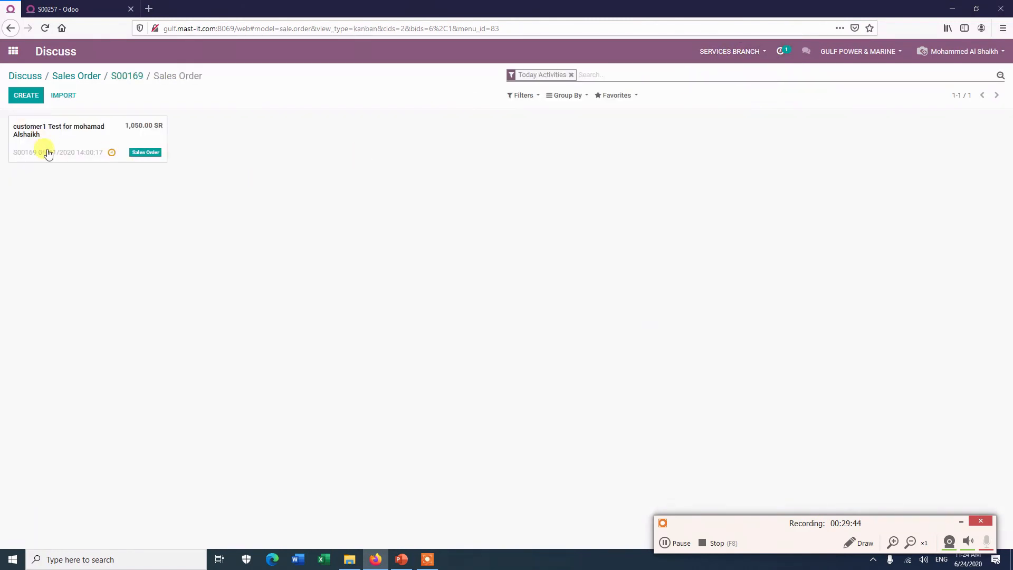
left_click(155, 154)
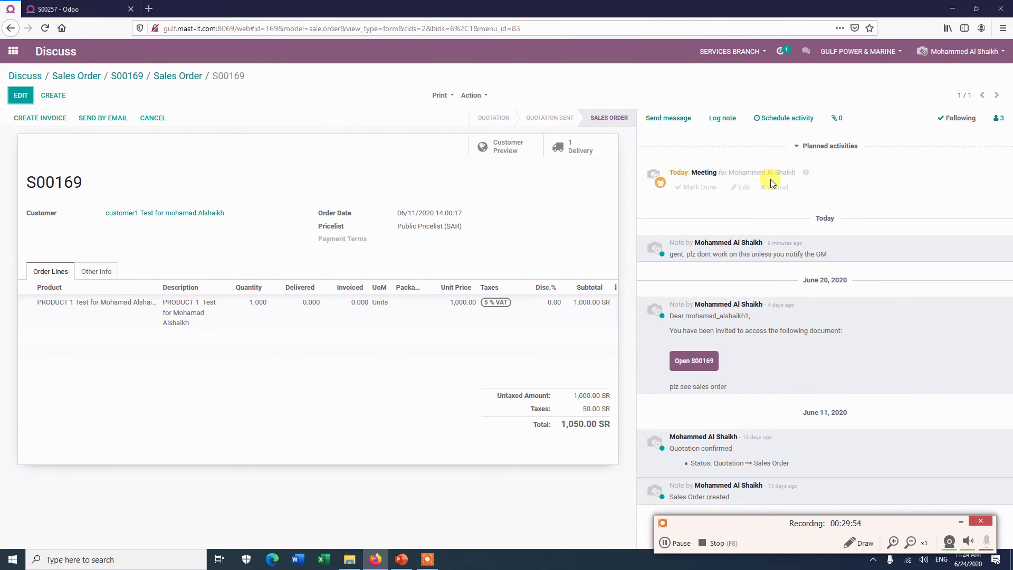
left_click(806, 176)
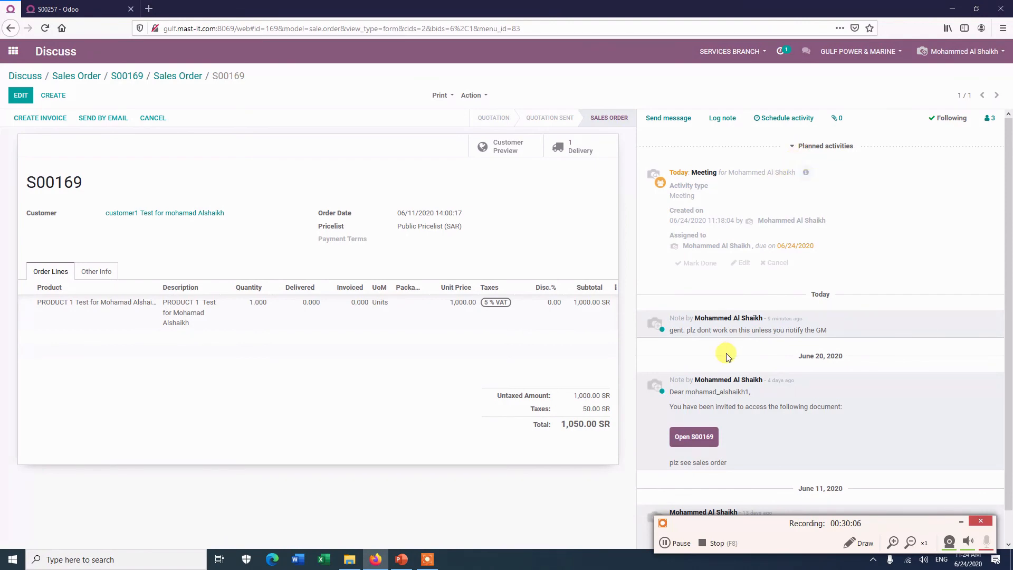
left_click(677, 543)
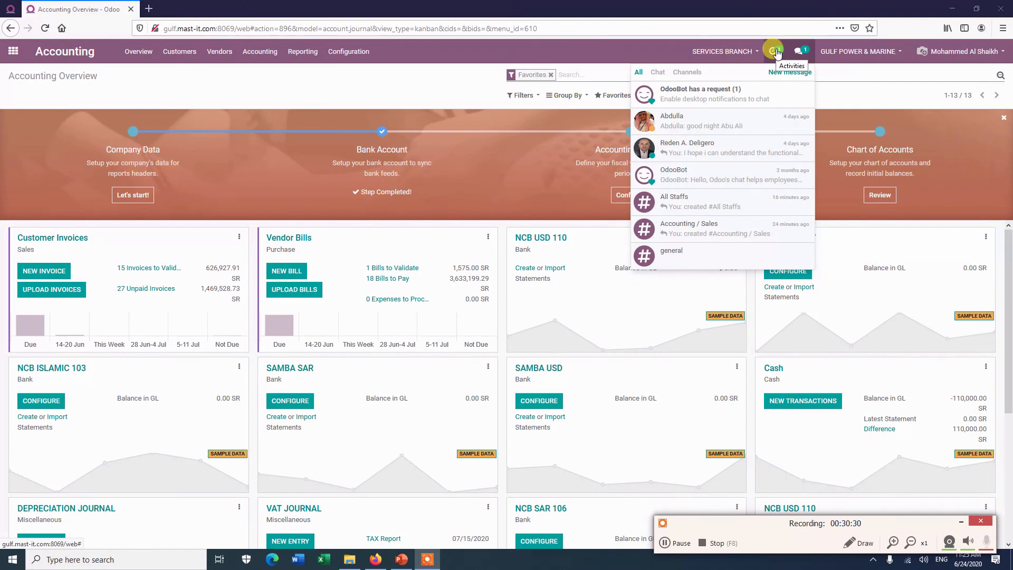
Step: List sales orders with activities due today again, then return to sales order S00257
left_click(681, 545)
left_click(681, 545)
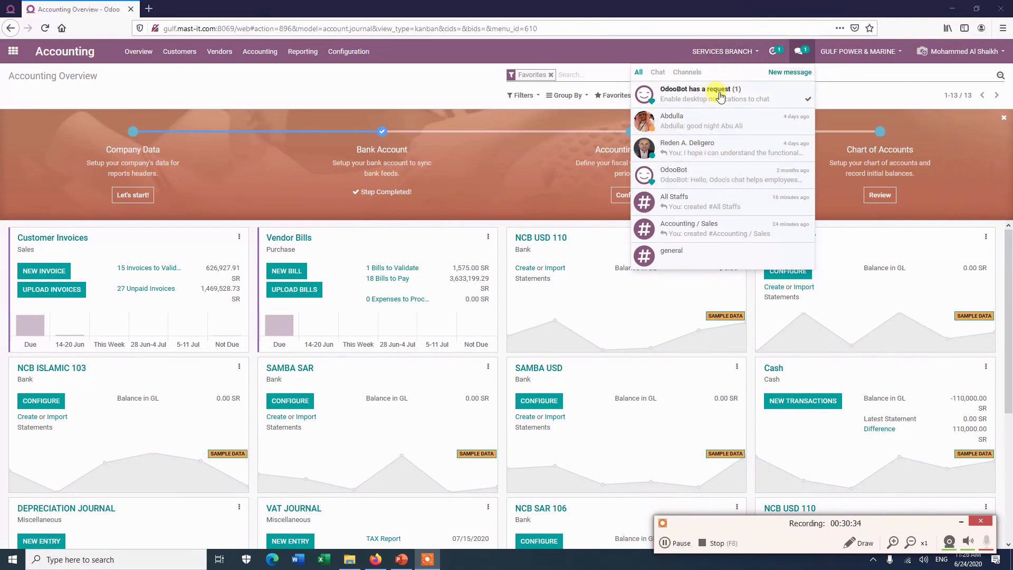
left_click(780, 54)
left_click(780, 55)
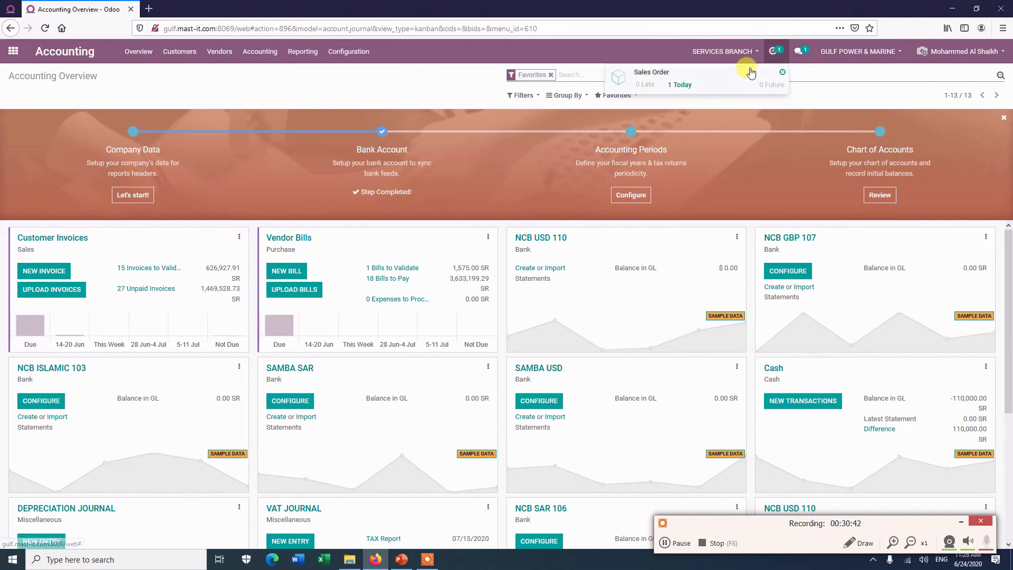
left_click(682, 85)
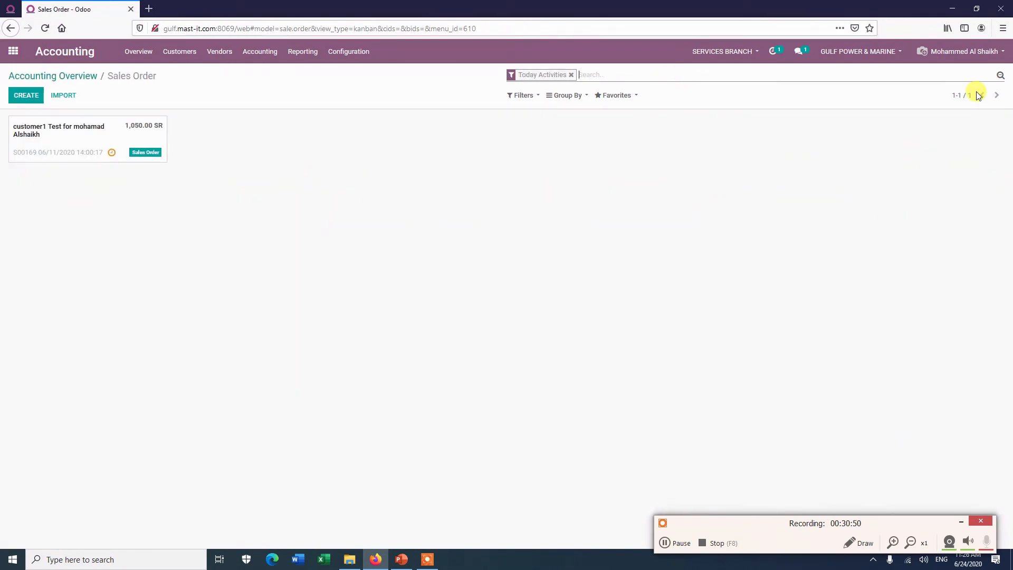
left_click(680, 543)
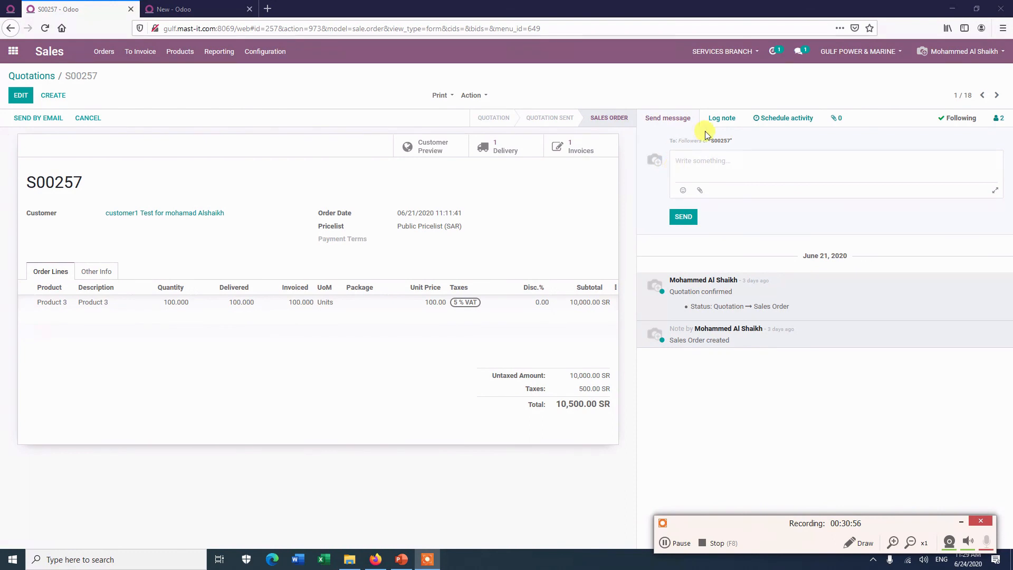
left_click(720, 117)
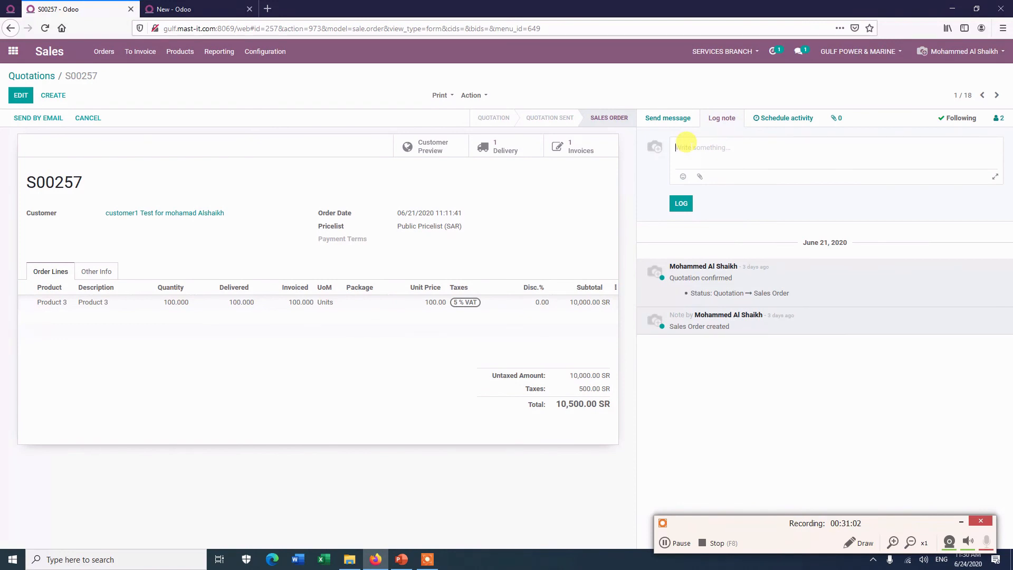
type("red")
key("BackSpace")
key("BackSpace")
type("@")
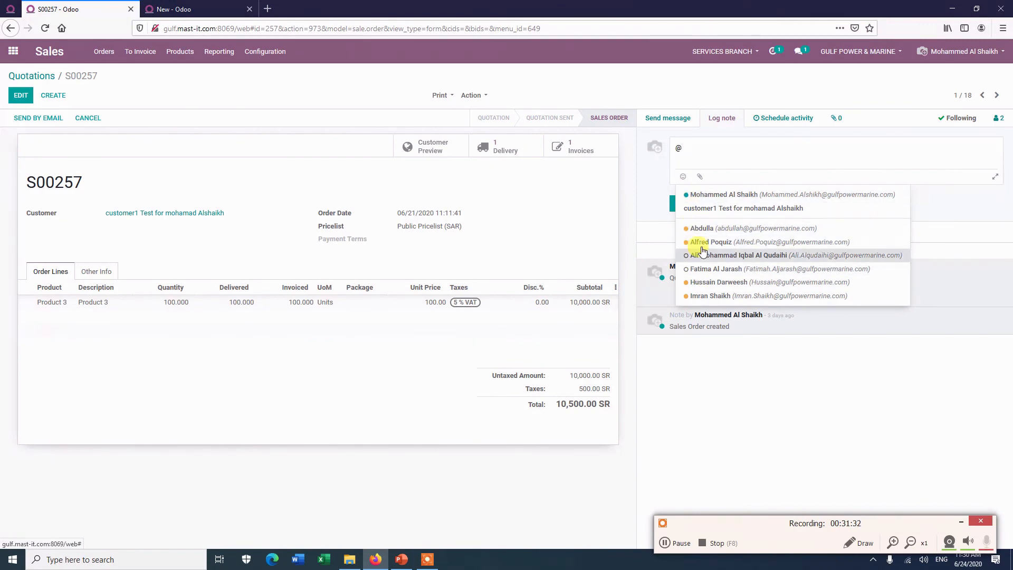
left_click(700, 285)
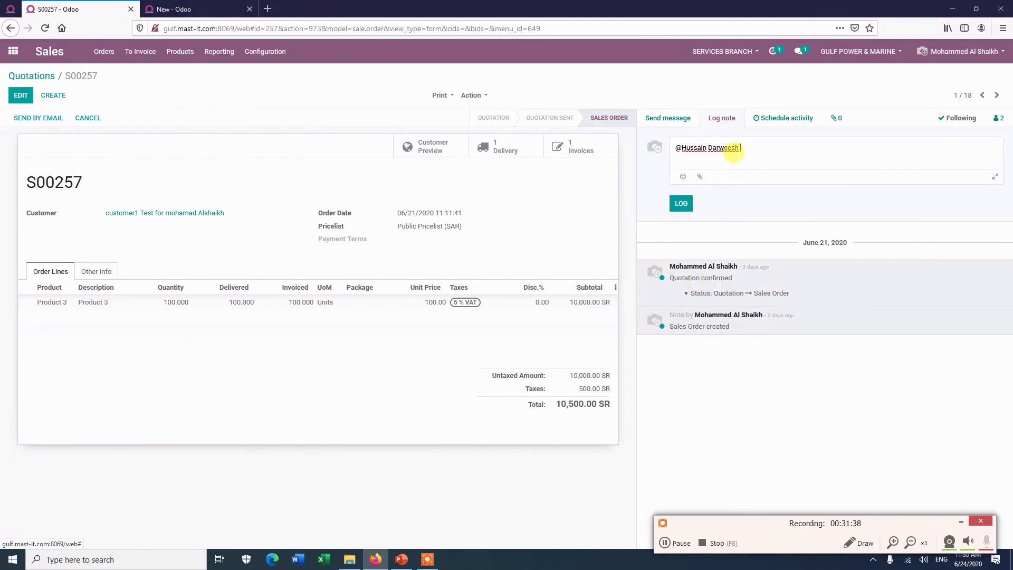
type("@")
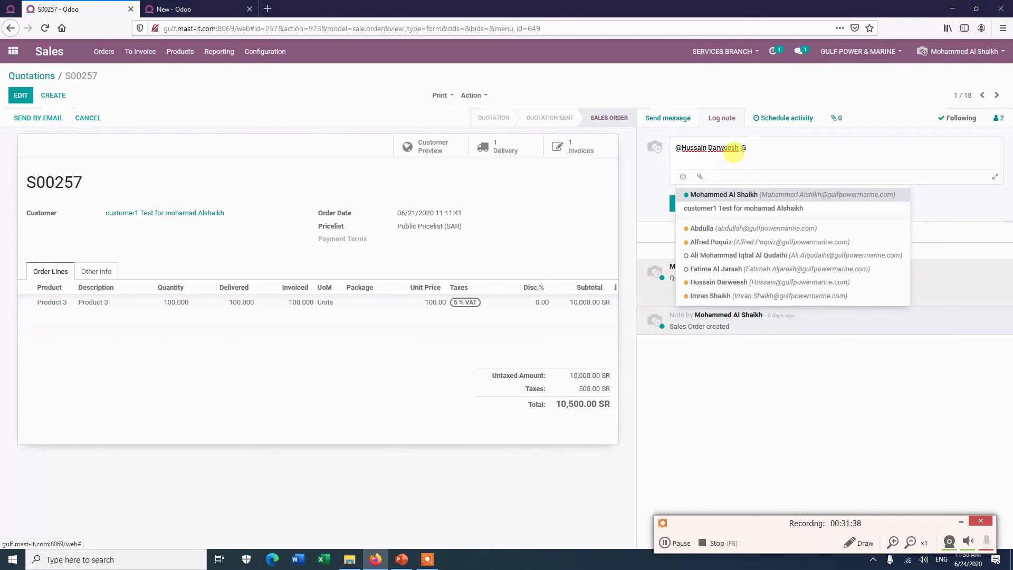
left_click(691, 296)
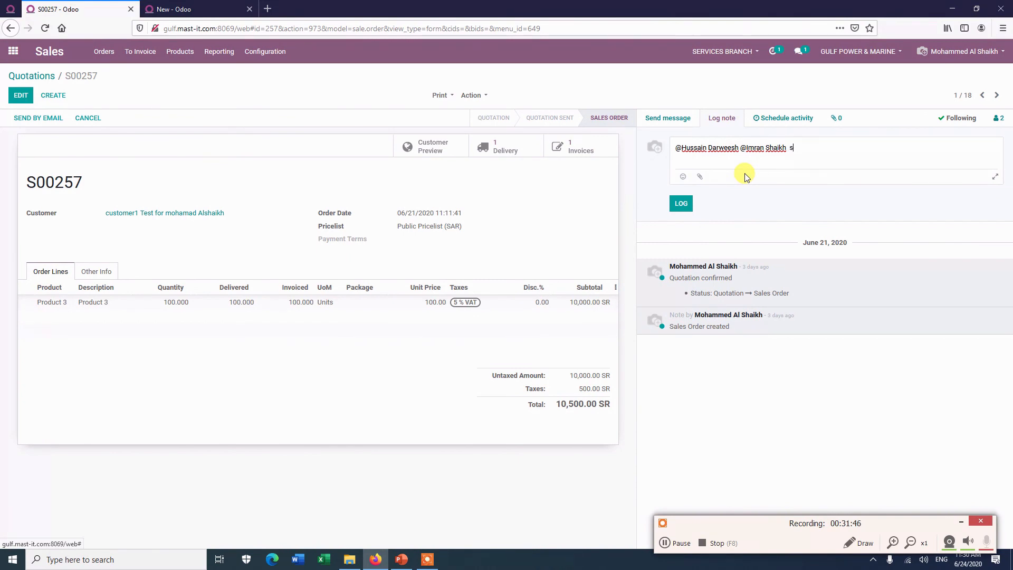
type("plz send the documents")
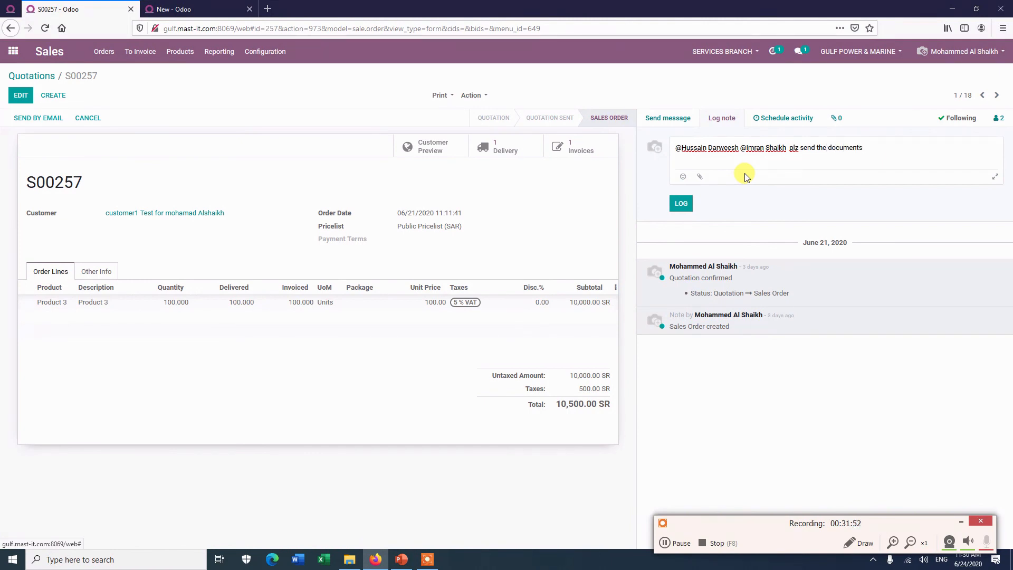
Step: Go to Settings from the apps menu and search the settings for 'not'
left_click(4, 56)
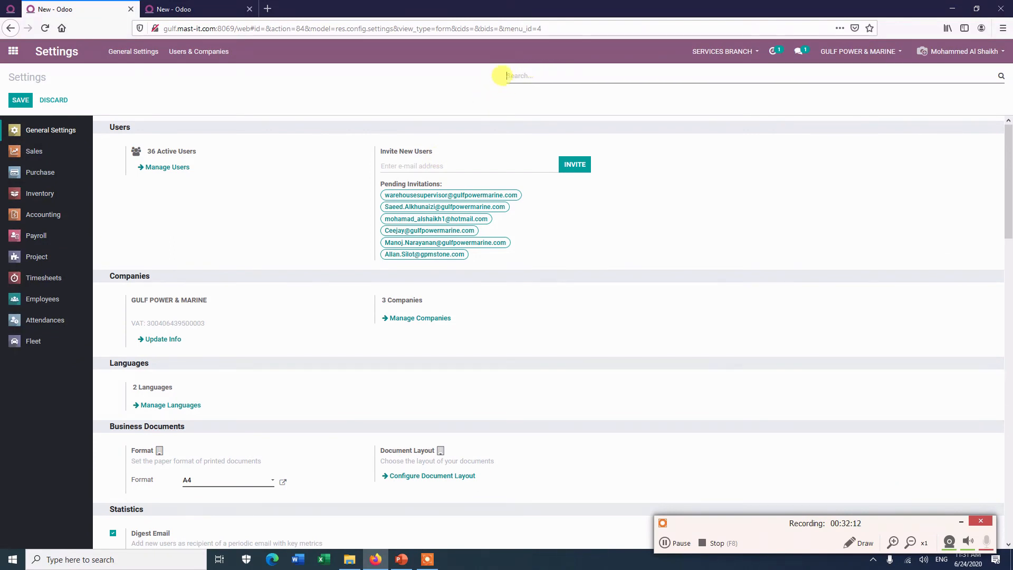
type("noto")
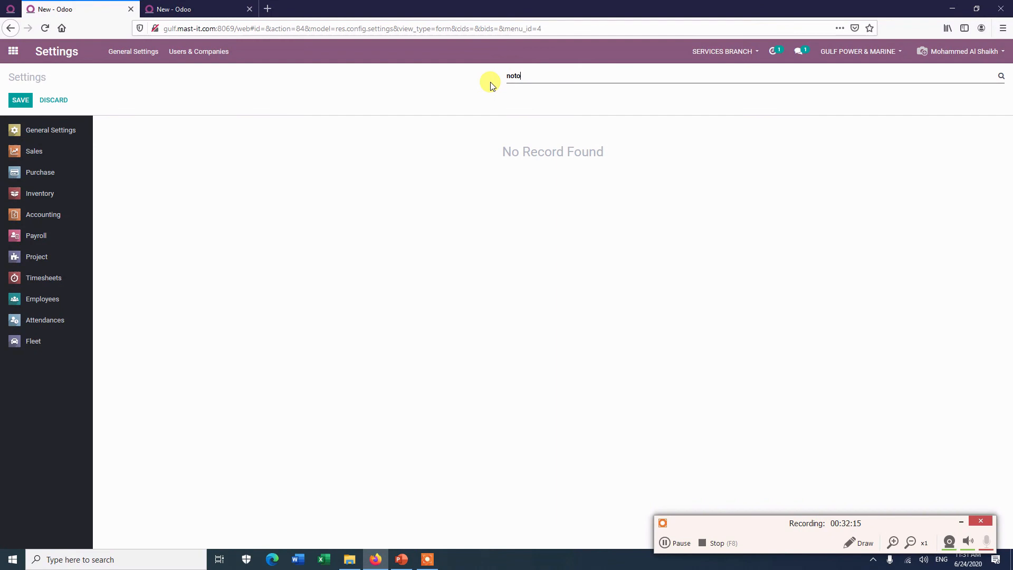
key("BackSpace")
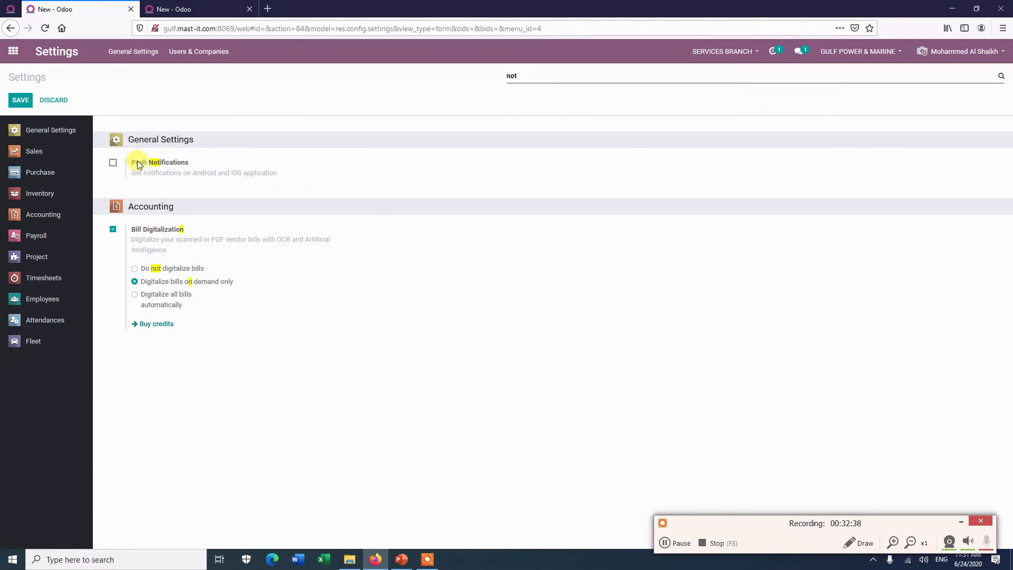
Step: Clear the settings search and invite a new user by entering their e-mail address
left_click(665, 543)
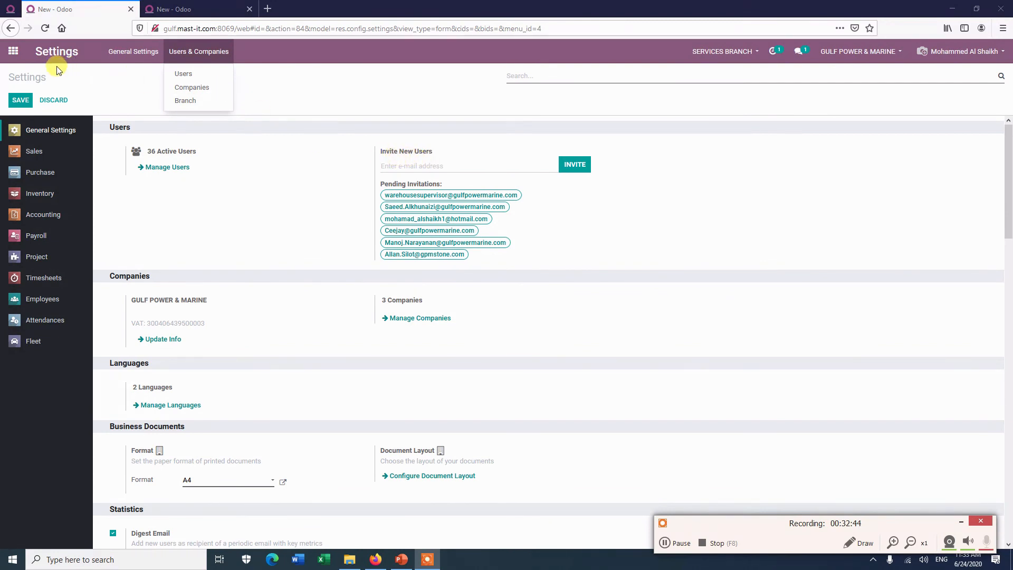
left_click(46, 53)
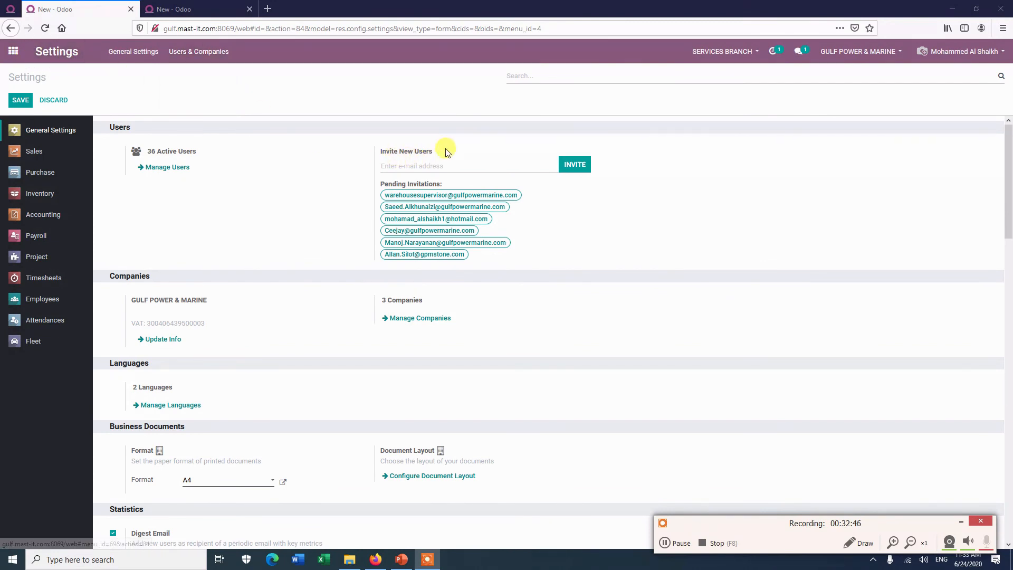
left_click(381, 161)
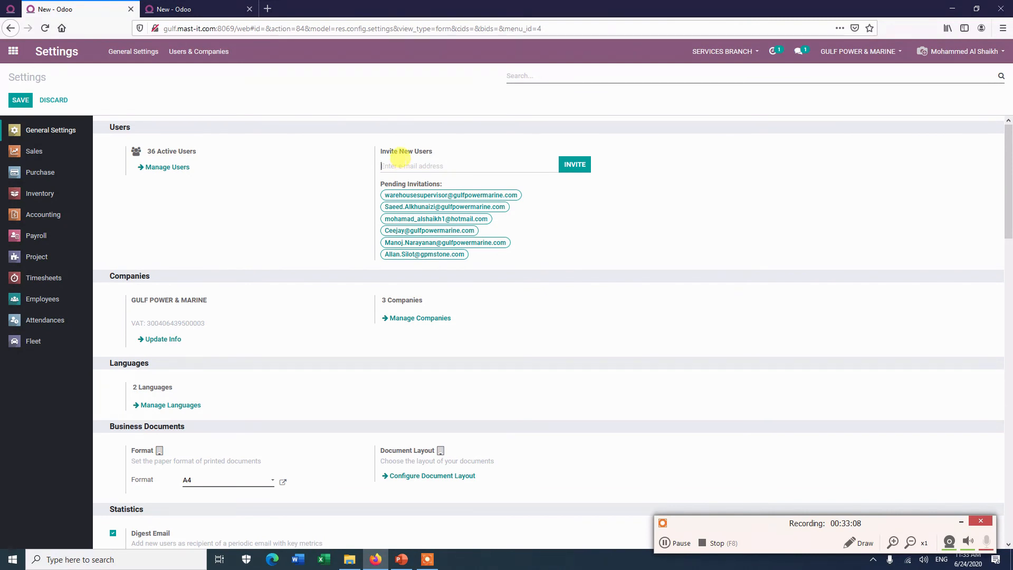
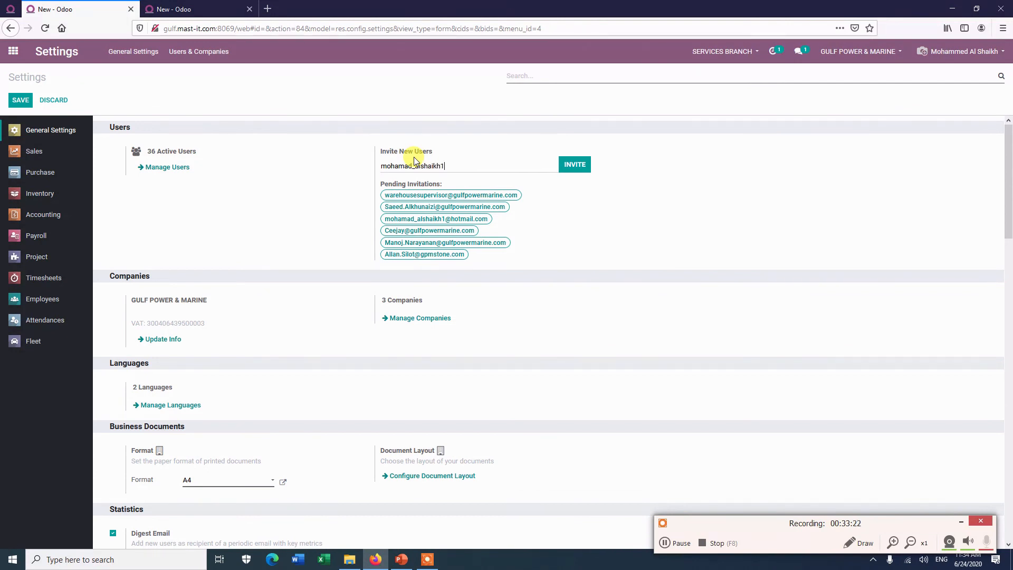
left_click(576, 165)
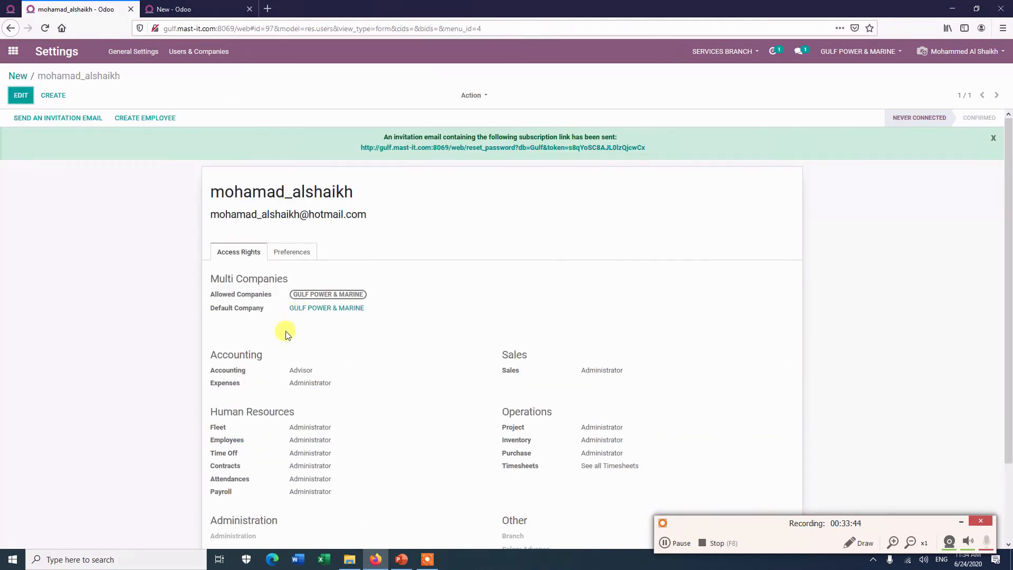
Step: Review the invited user's access rights: Advisor for Accounting, Administrator for Sales, Inventory, Purchase and Payroll
scroll(277, 305, "down", 3)
left_click(680, 547)
left_click(681, 549)
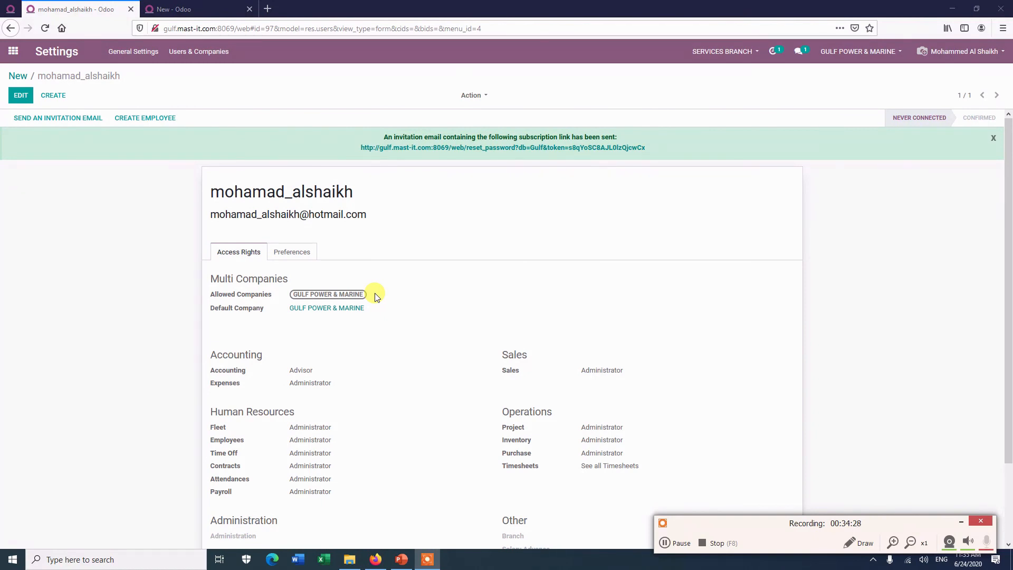
Step: In the Discuss inbox, apply the Has Mentions and Need Action filters, then remove both
left_click(679, 543)
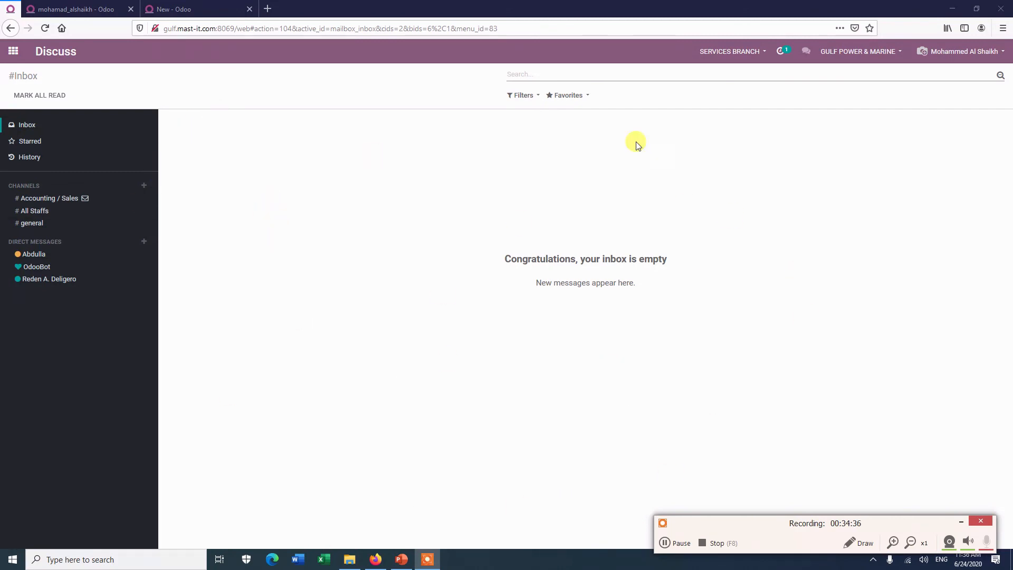
left_click(537, 99)
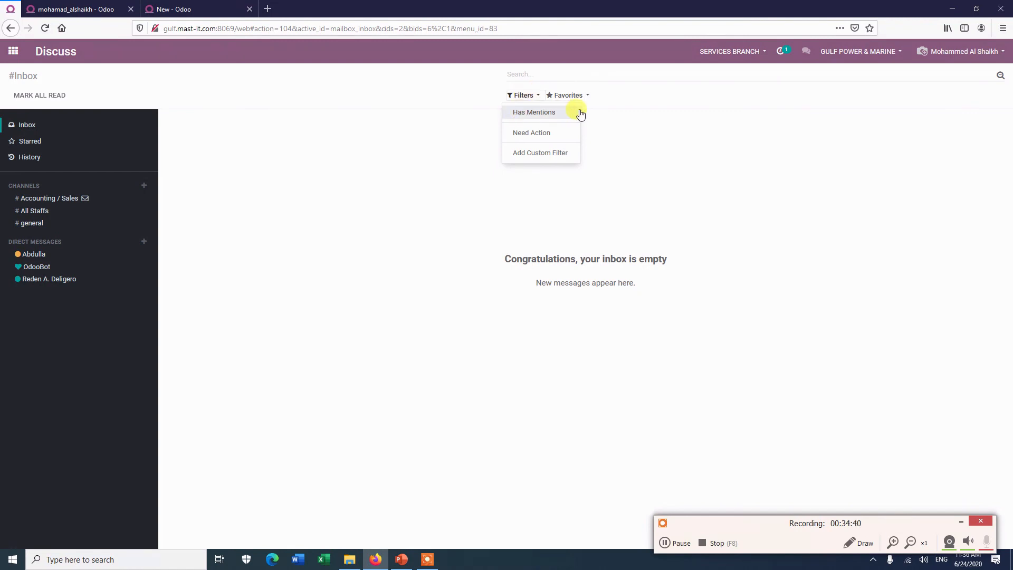
left_click(539, 113)
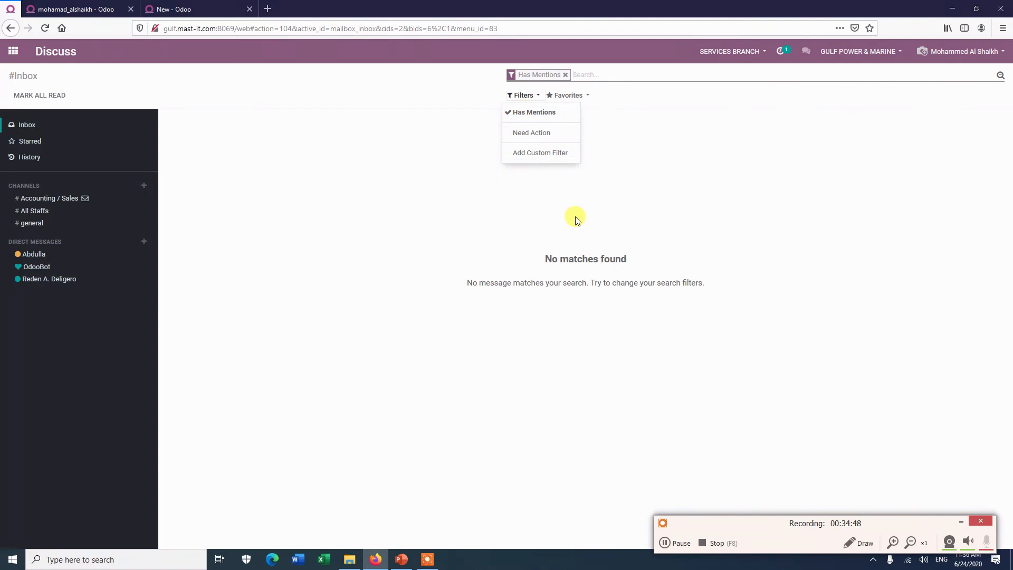
left_click(535, 133)
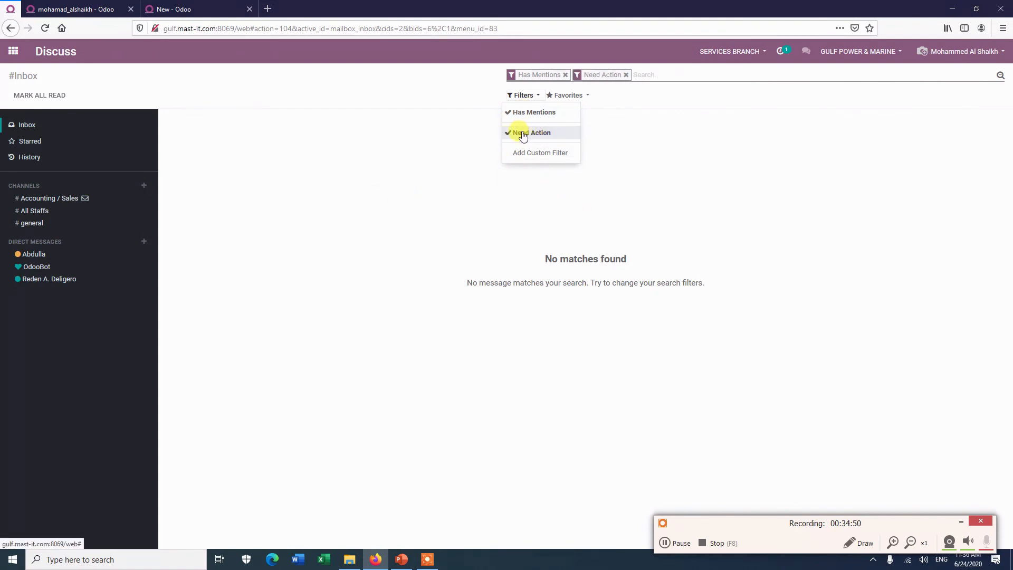
left_click(523, 135)
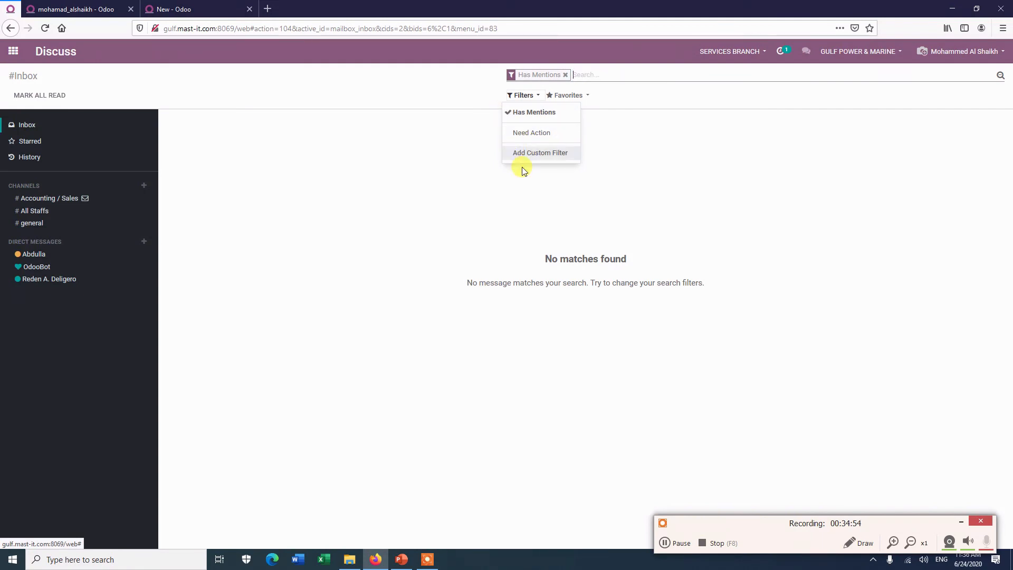
left_click(510, 112)
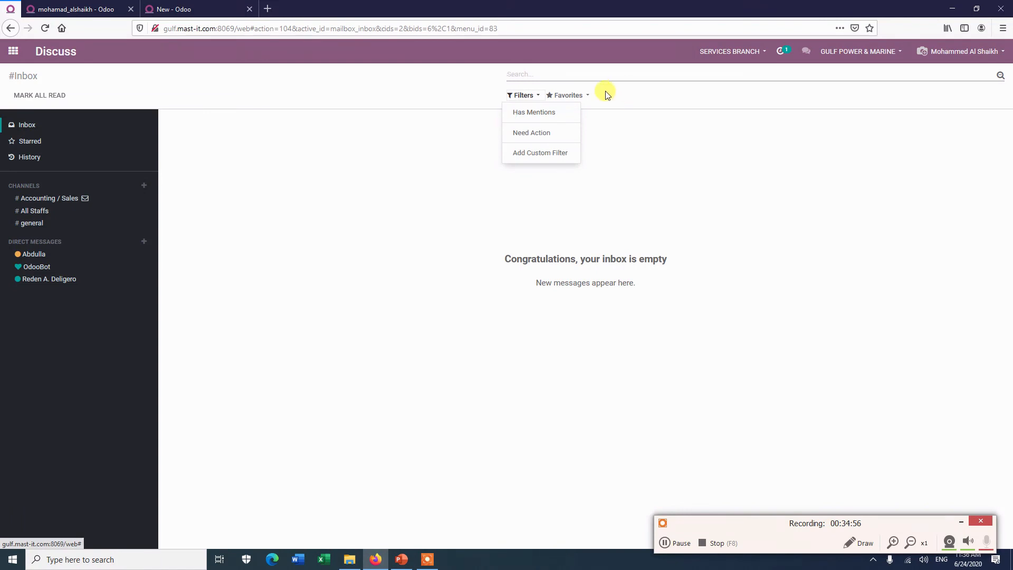